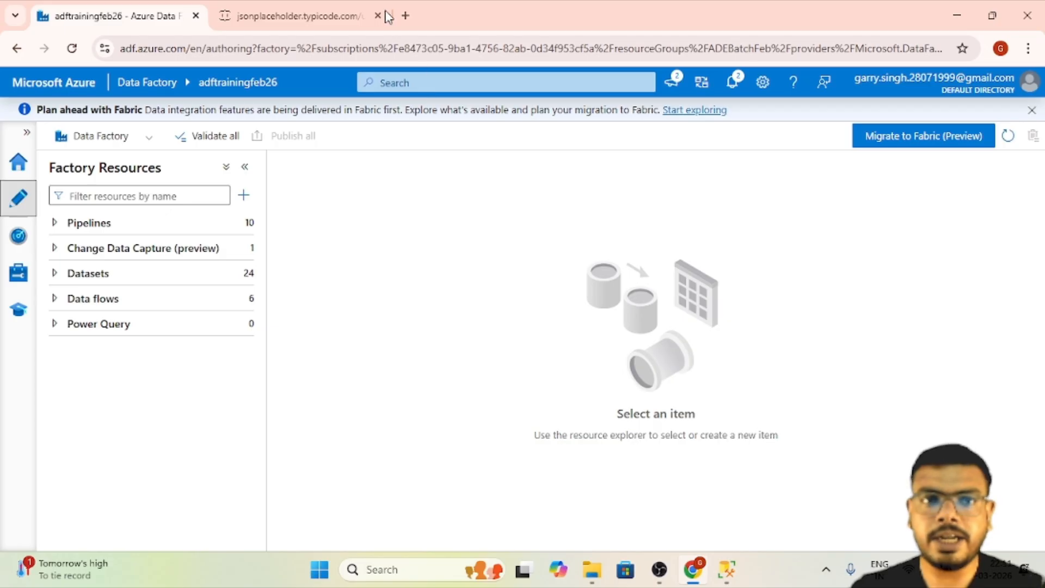
# - Examine the users JSON records and the source address on the jsonplaceholder.typicode.com/users page
pyautogui.click(338, 7)
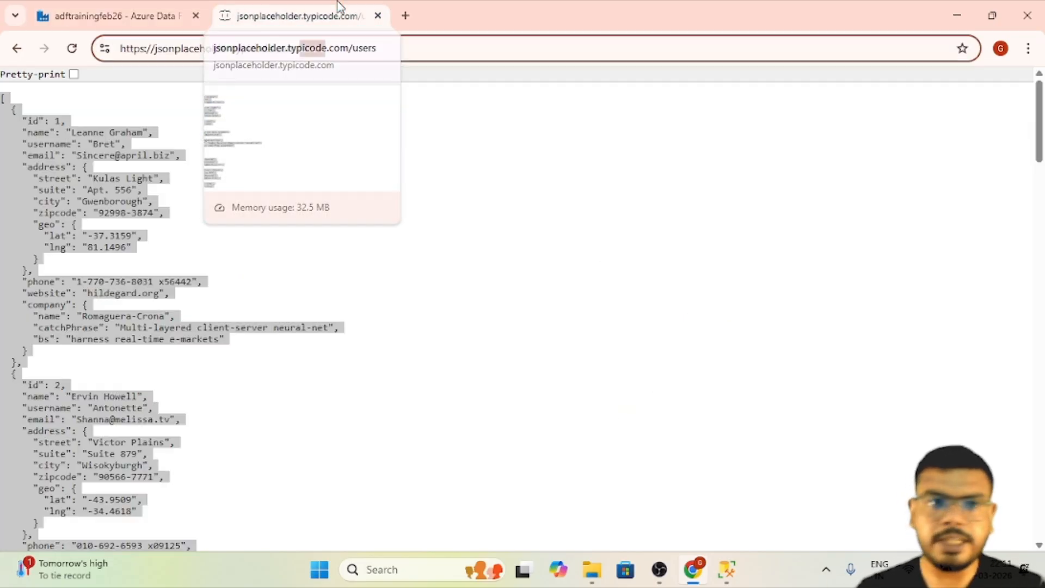
pyautogui.doubleClick(313, 49)
pyautogui.tripleClick(338, 47)
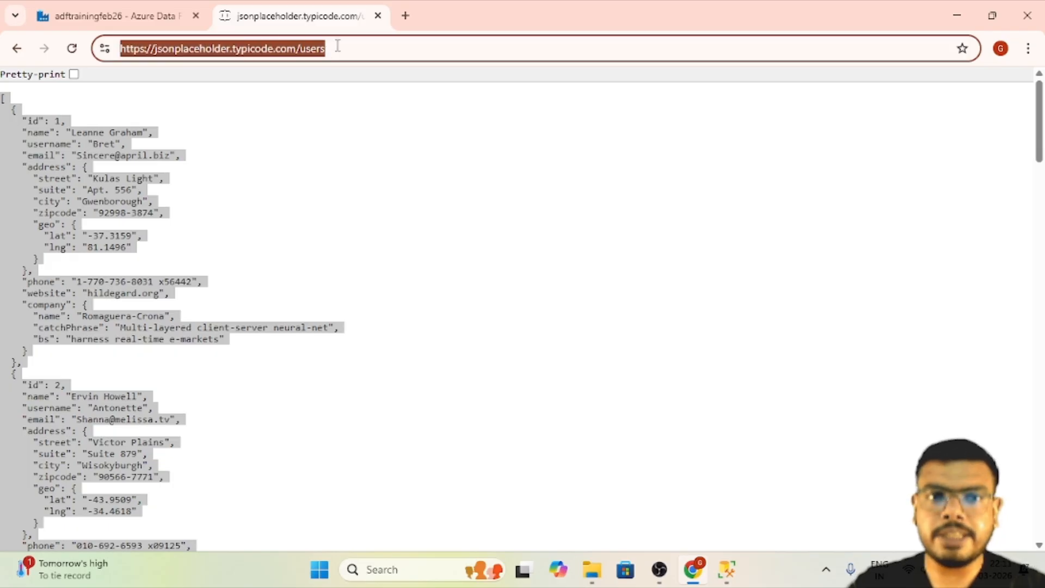
pyautogui.click(4, 97)
pyautogui.moveTo(5, 97); pyautogui.dragTo(329, 518)
pyautogui.click(289, 369)
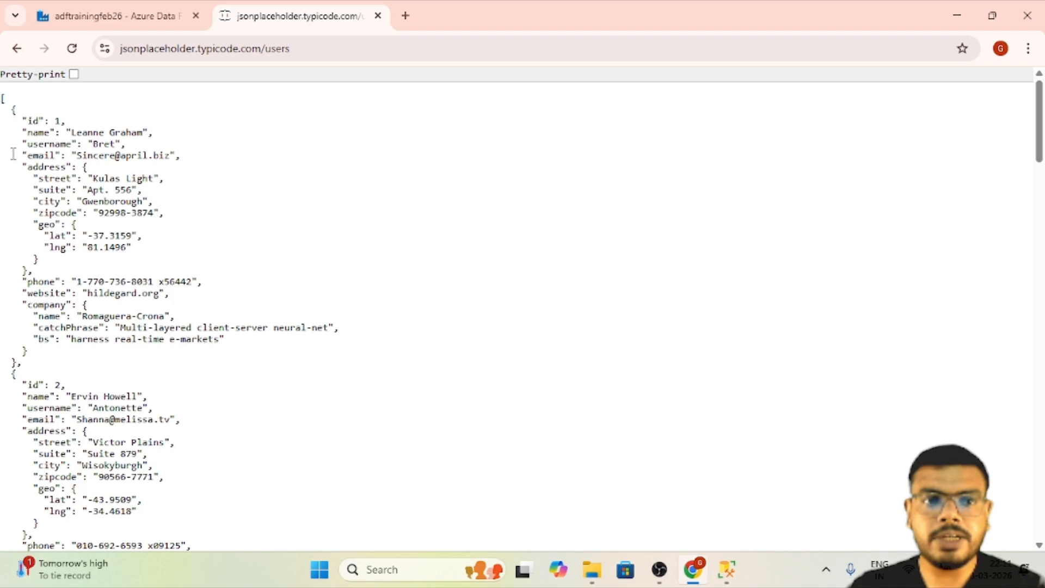
pyautogui.moveTo(3, 103); pyautogui.dragTo(240, 543)
pyautogui.scroll(14, 261, 424)
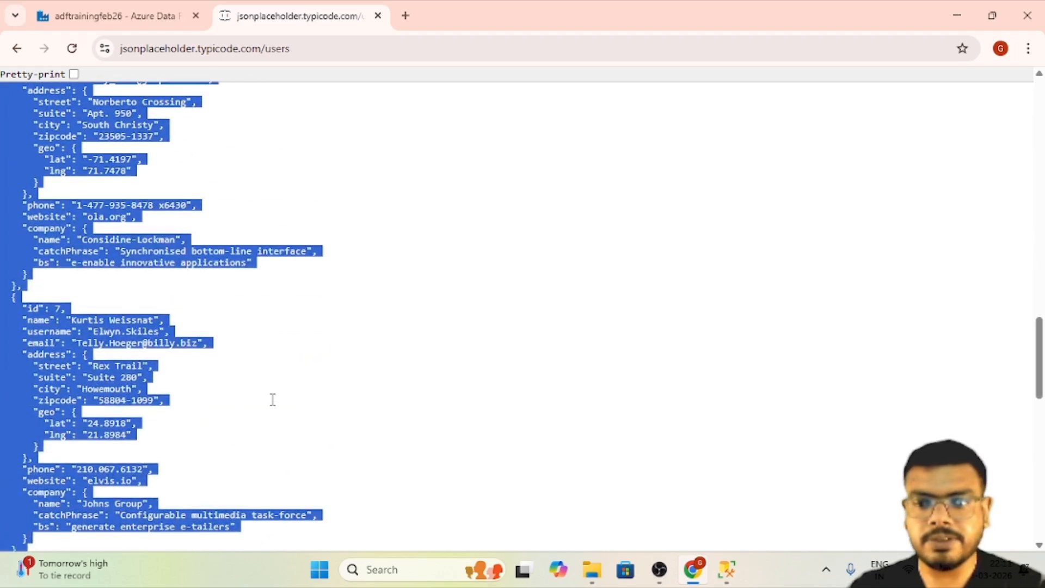
pyautogui.scroll(10, 273, 400)
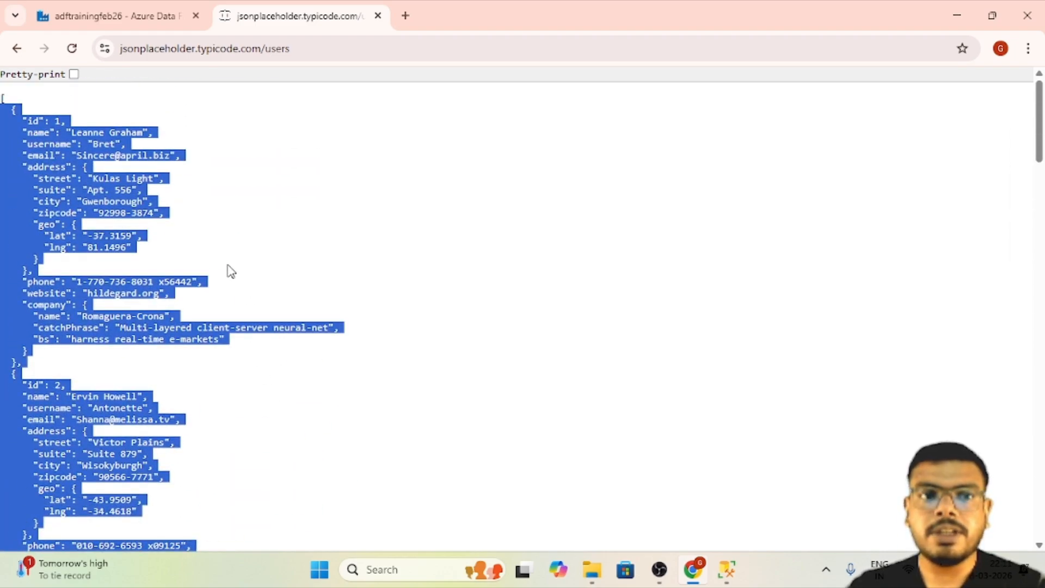
# - Review the source API address, then switch to SQL Server Management Studio to view the target adventureworks database and return to the data factory
pyautogui.click(123, 22)
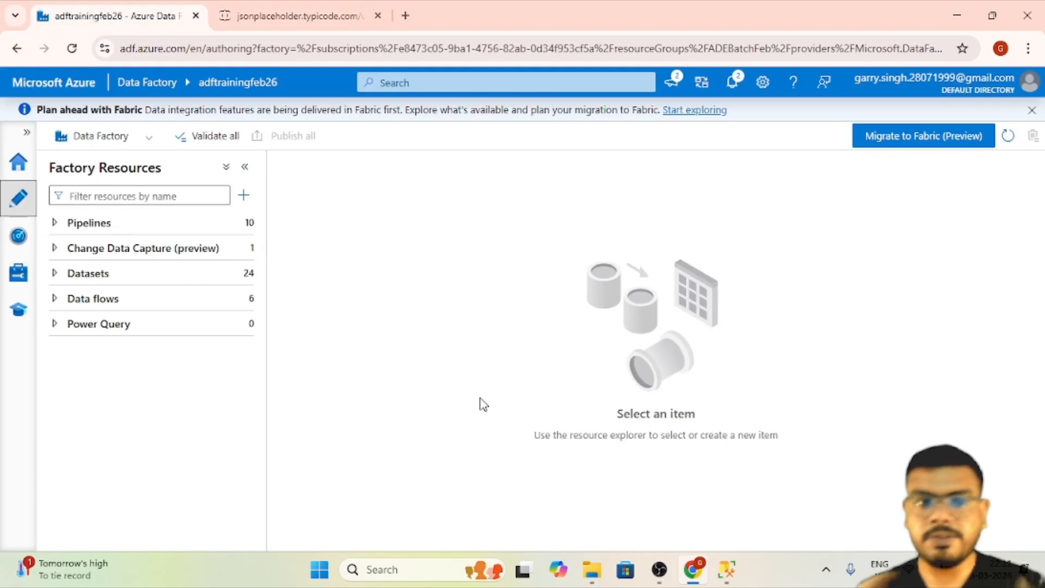
pyautogui.click(344, 7)
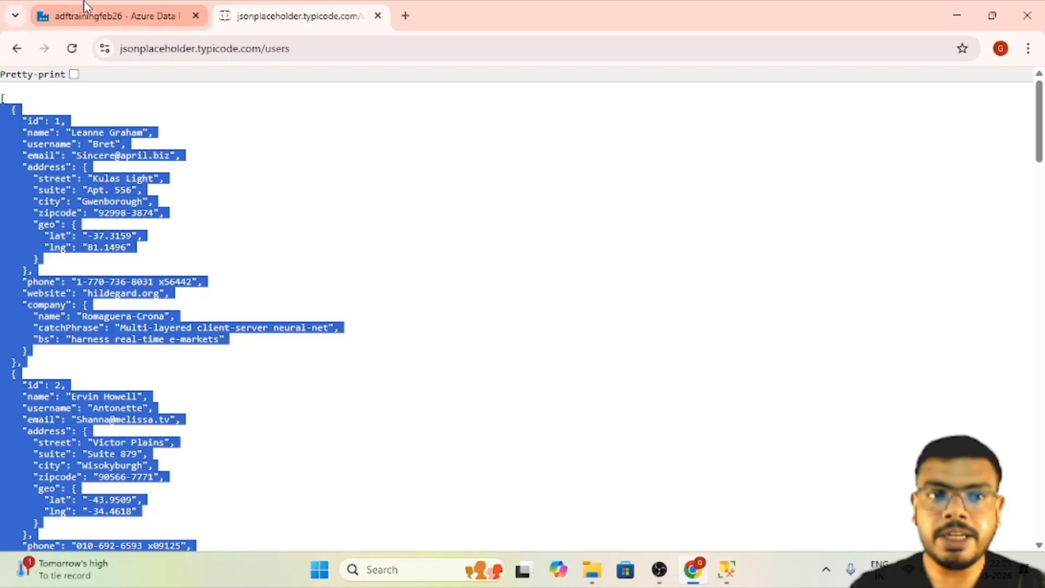
pyautogui.click(259, 48)
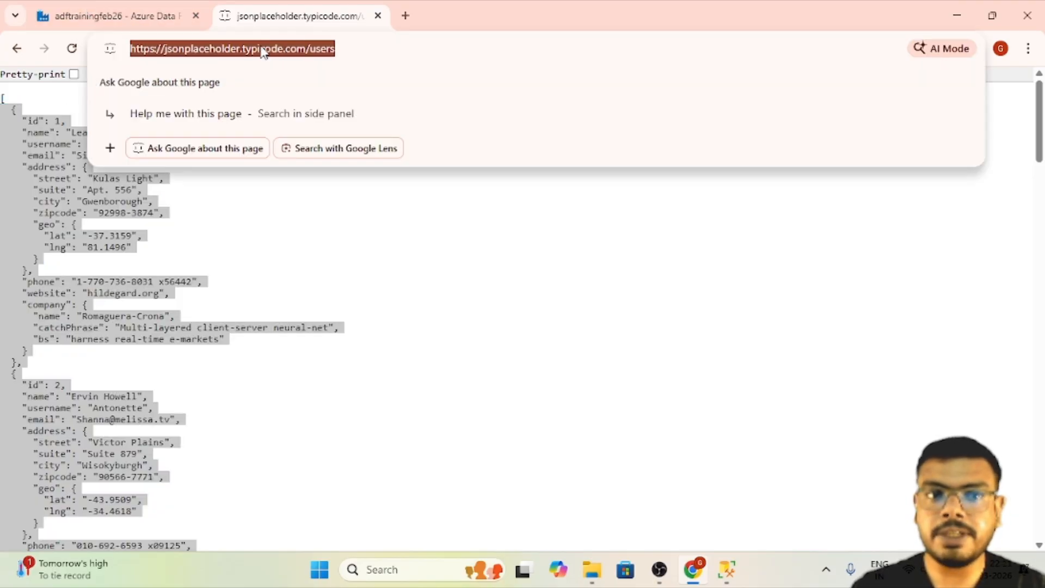
pyautogui.click(166, 7)
pyautogui.click(726, 570)
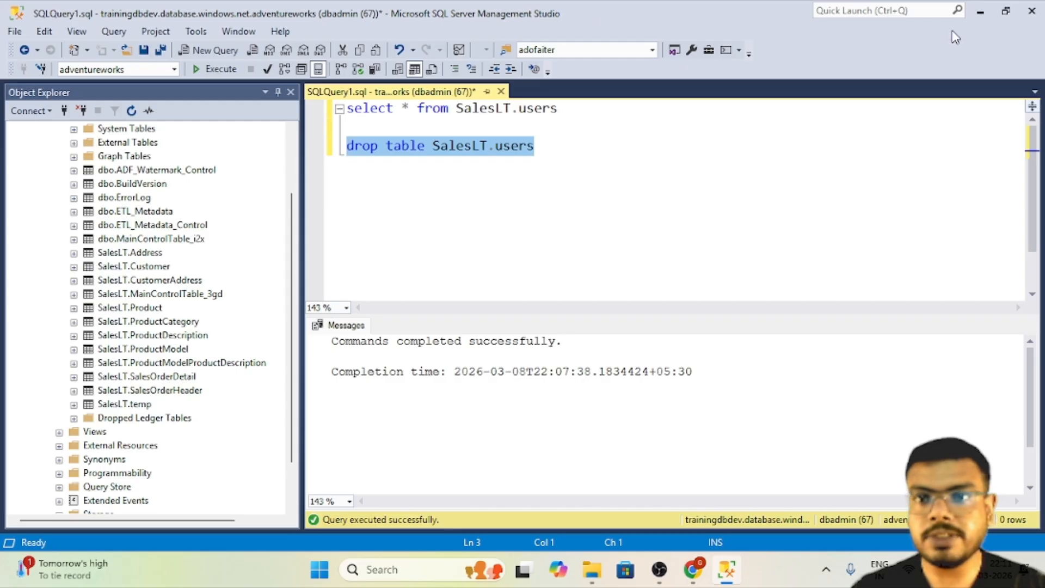
pyautogui.click(979, 13)
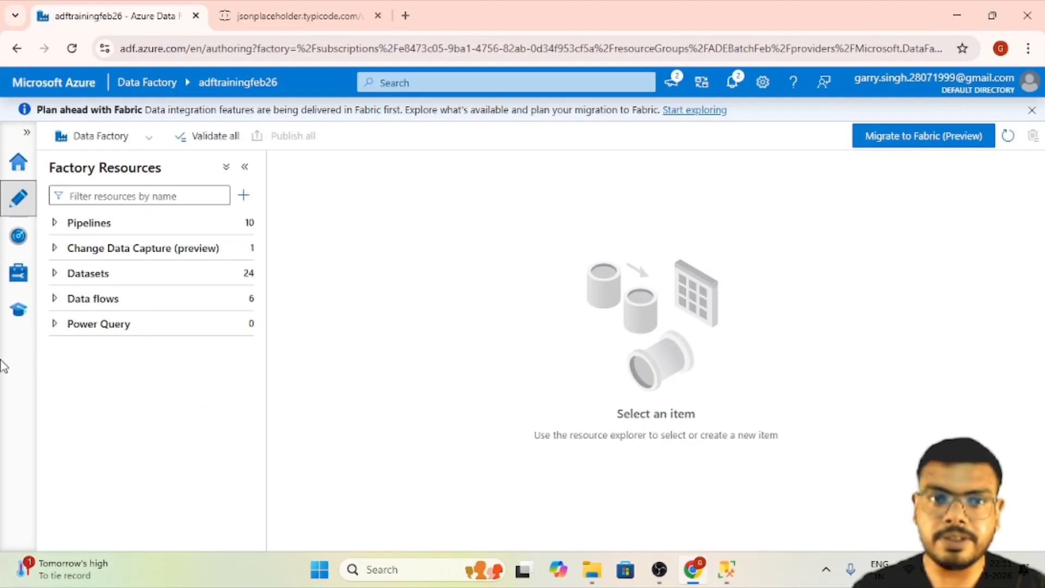
# - Start a new linked service in the data factory using the REST connector
pyautogui.click(16, 274)
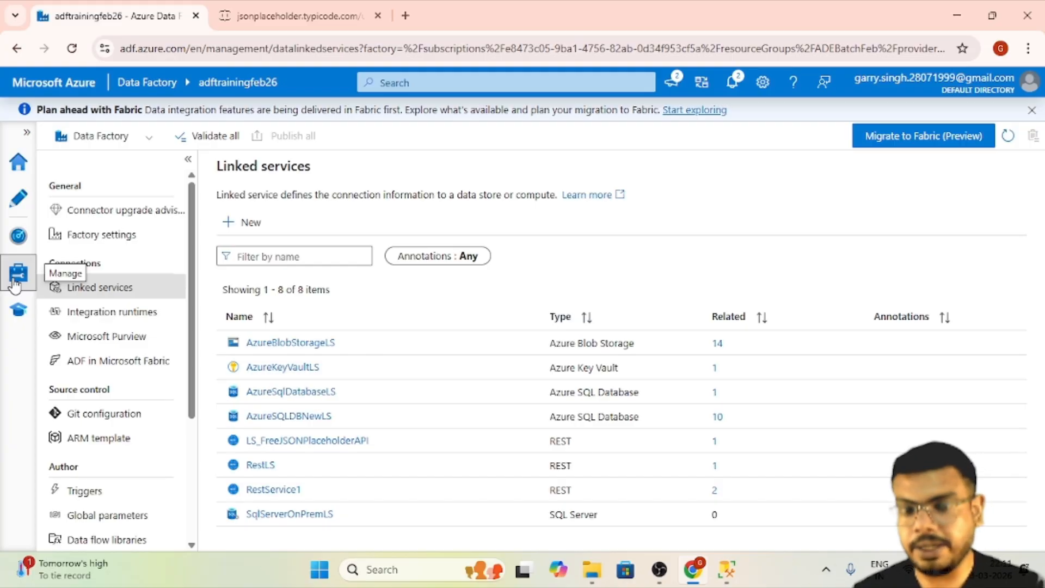
pyautogui.click(253, 223)
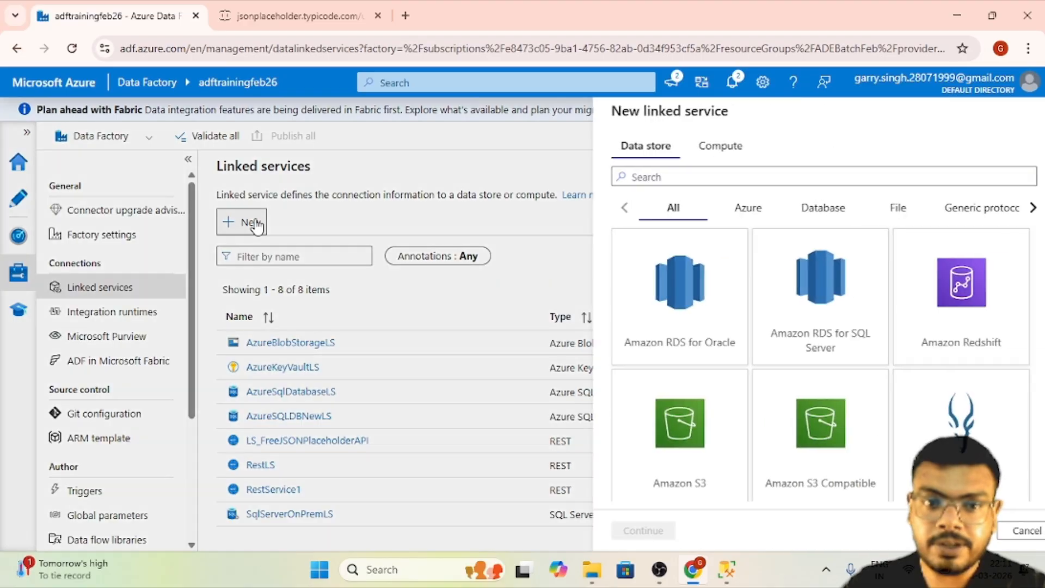
pyautogui.write('rest')
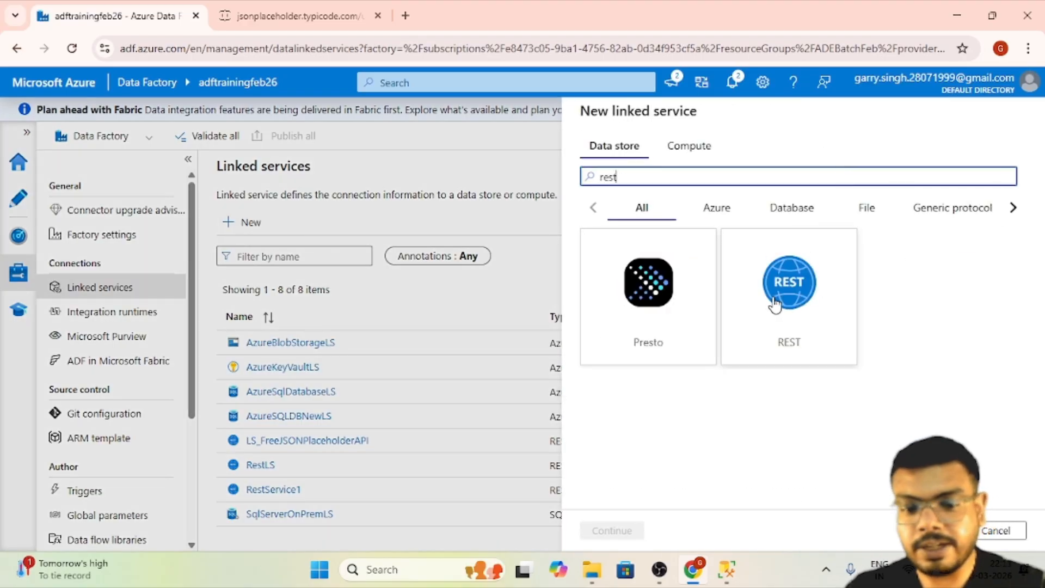
pyautogui.click(773, 299)
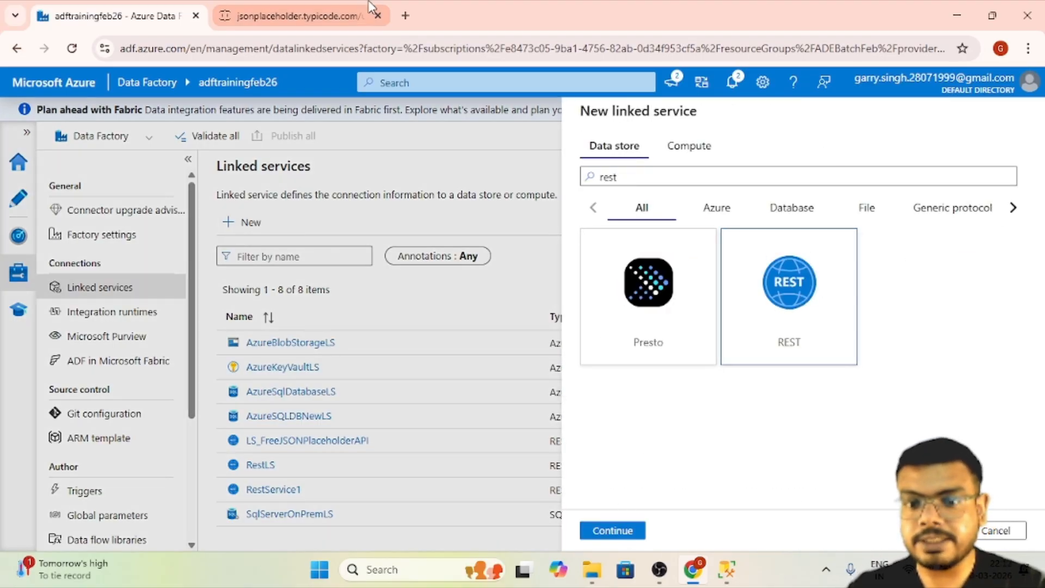
pyautogui.click(327, 15)
pyautogui.click(334, 48)
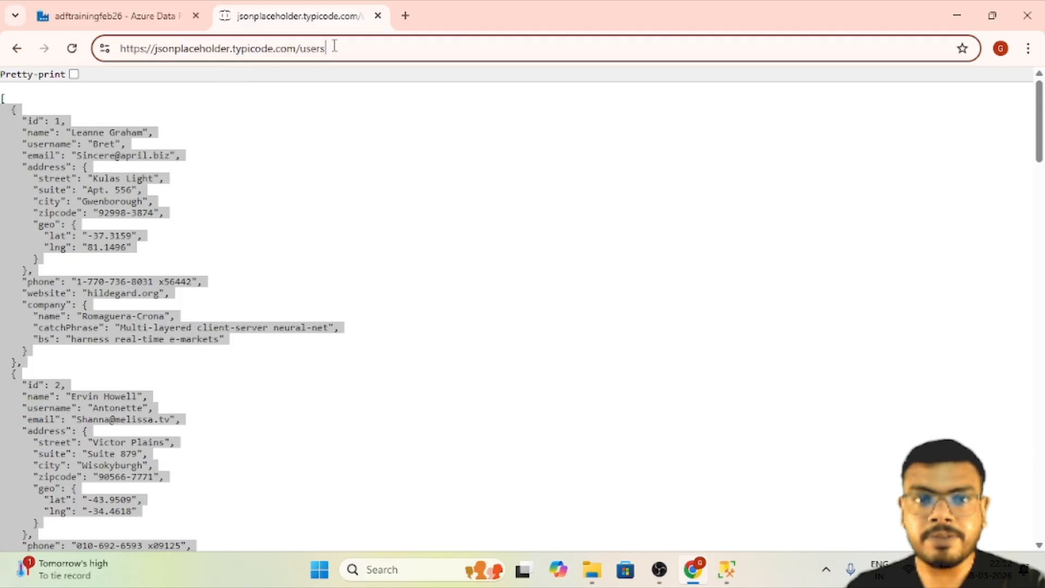
pyautogui.tripleClick(287, 48)
pyautogui.click(174, 16)
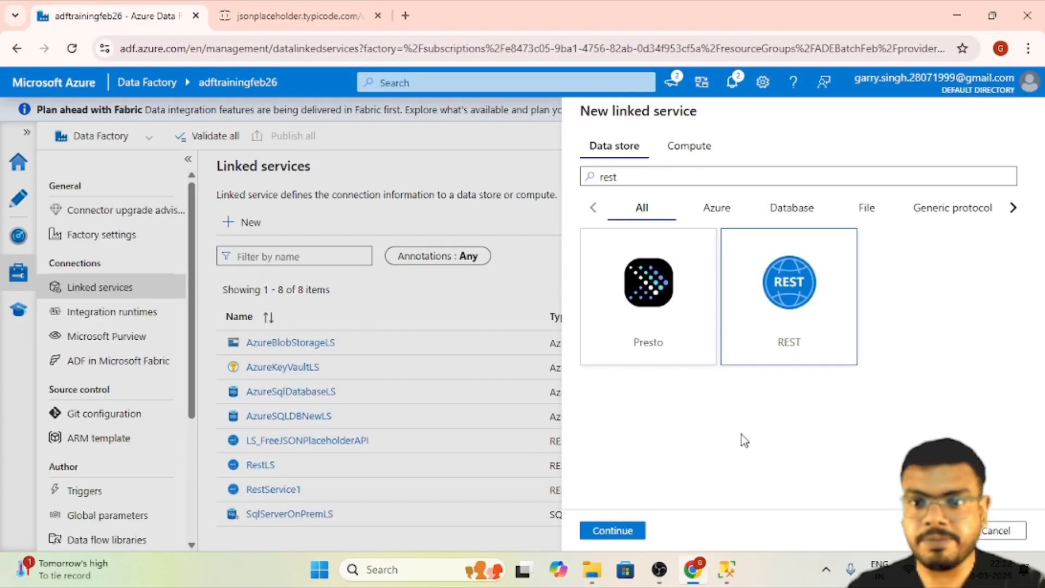
pyautogui.click(641, 534)
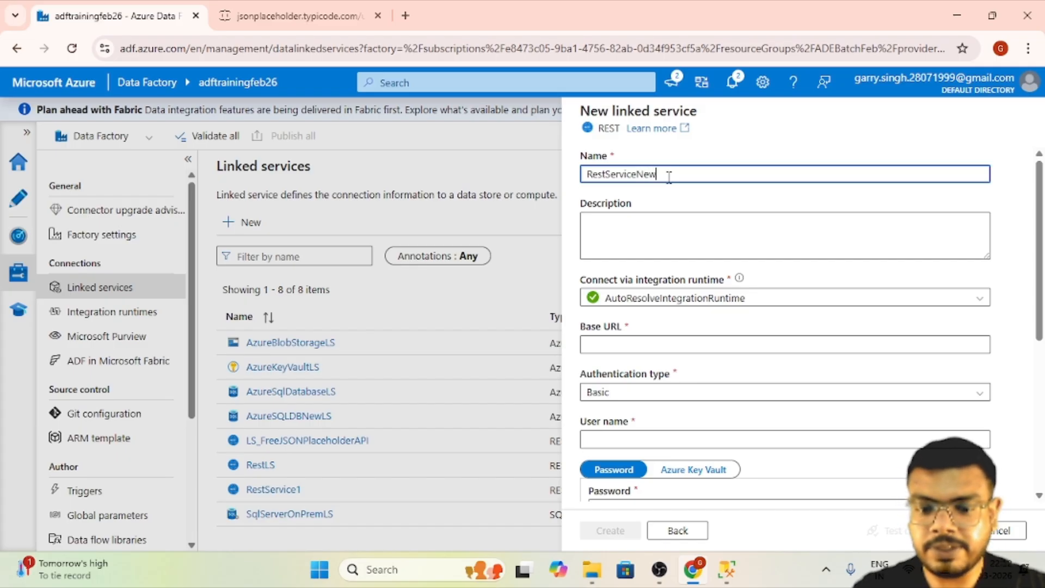
pyautogui.scroll(-2, 718, 381)
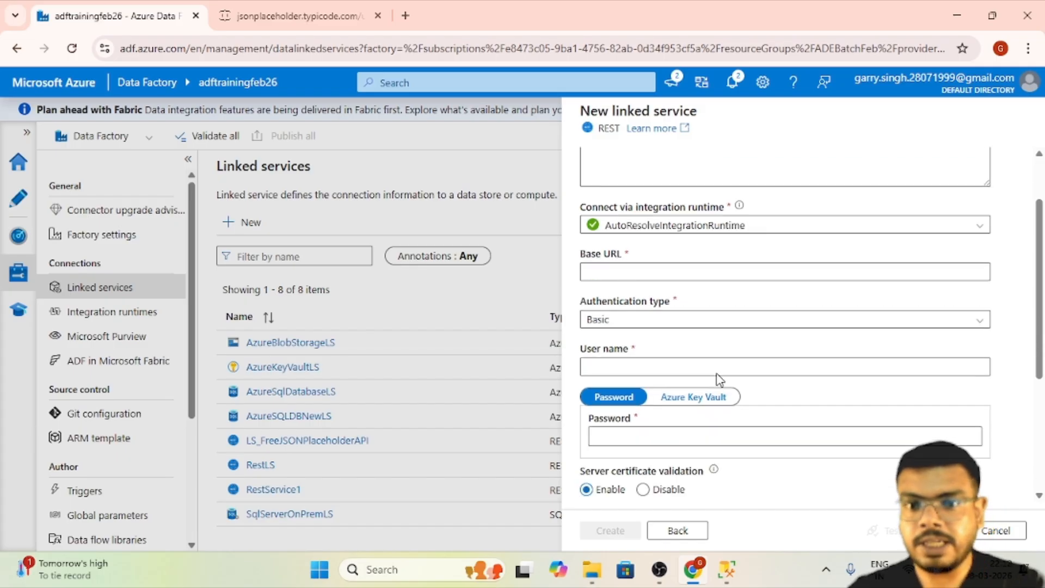
pyautogui.click(686, 266)
pyautogui.click(297, 16)
pyautogui.click(338, 52)
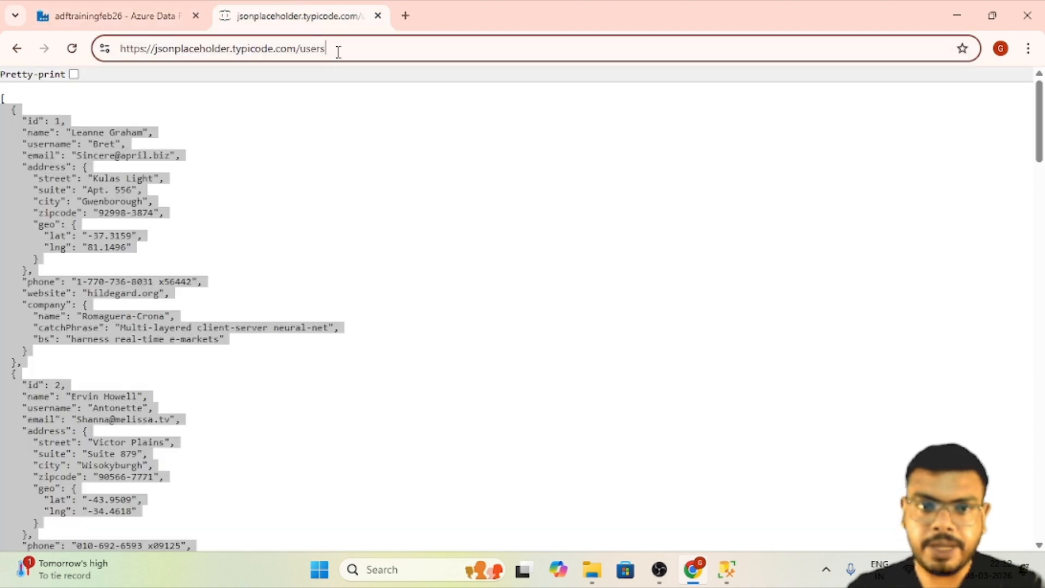
pyautogui.moveTo(301, 50); pyautogui.dragTo(91, 54)
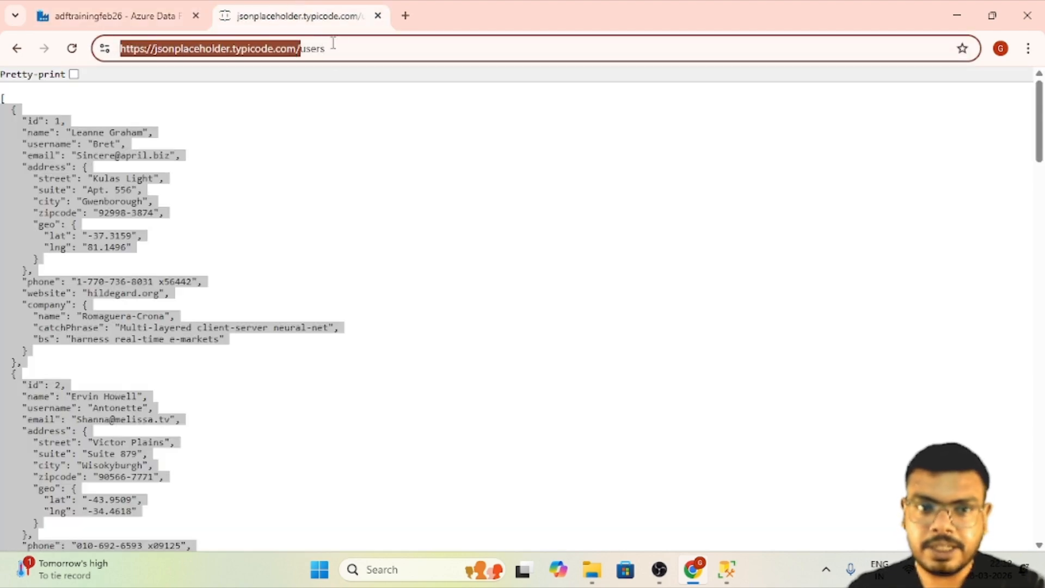
pyautogui.click(298, 53)
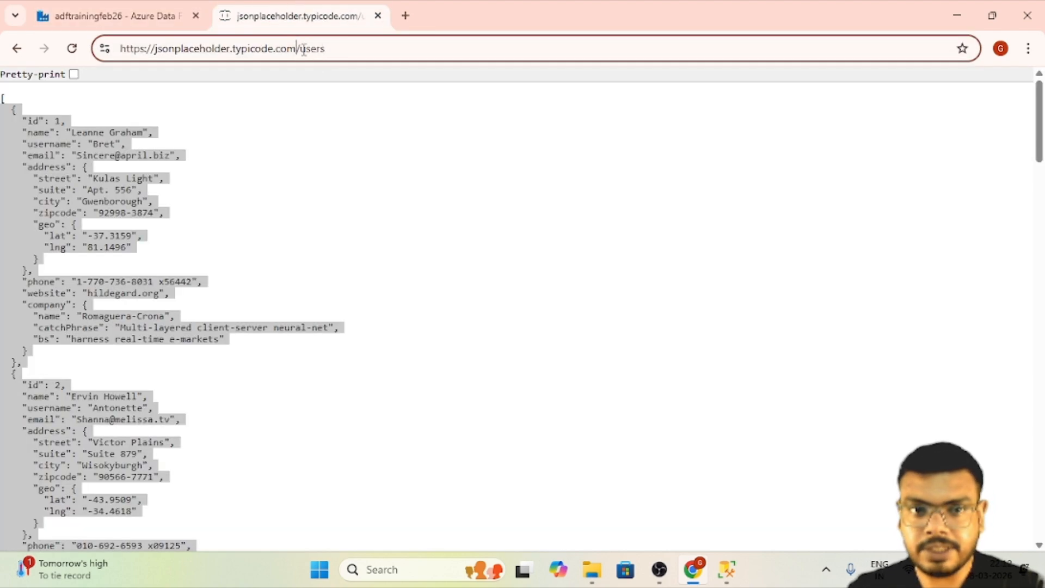
pyautogui.moveTo(298, 49); pyautogui.dragTo(98, 31)
pyautogui.hotkey('ctrl', 'c')
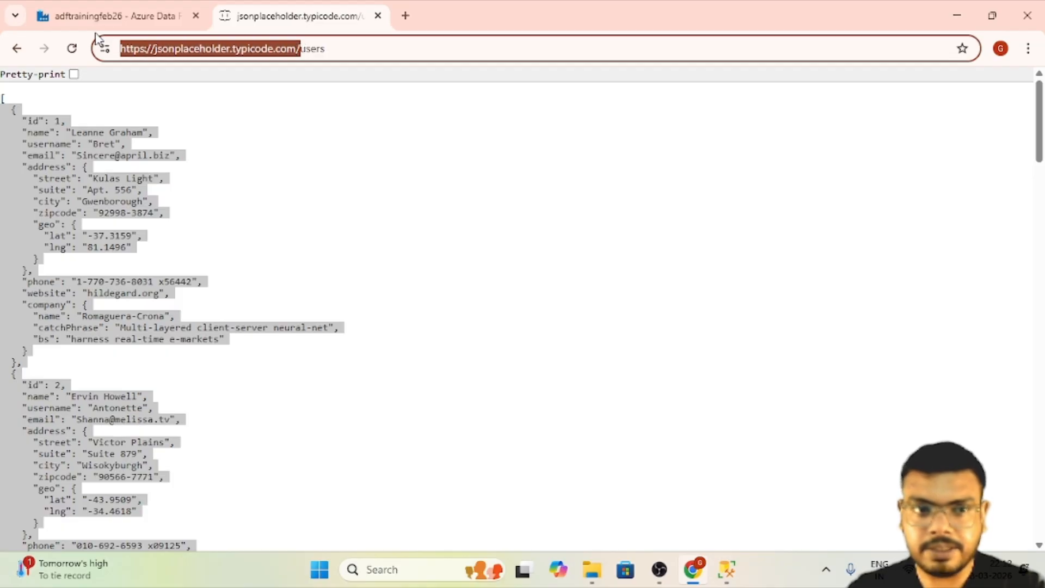
pyautogui.click(127, 18)
pyautogui.hotkey('ctrl', 'v')
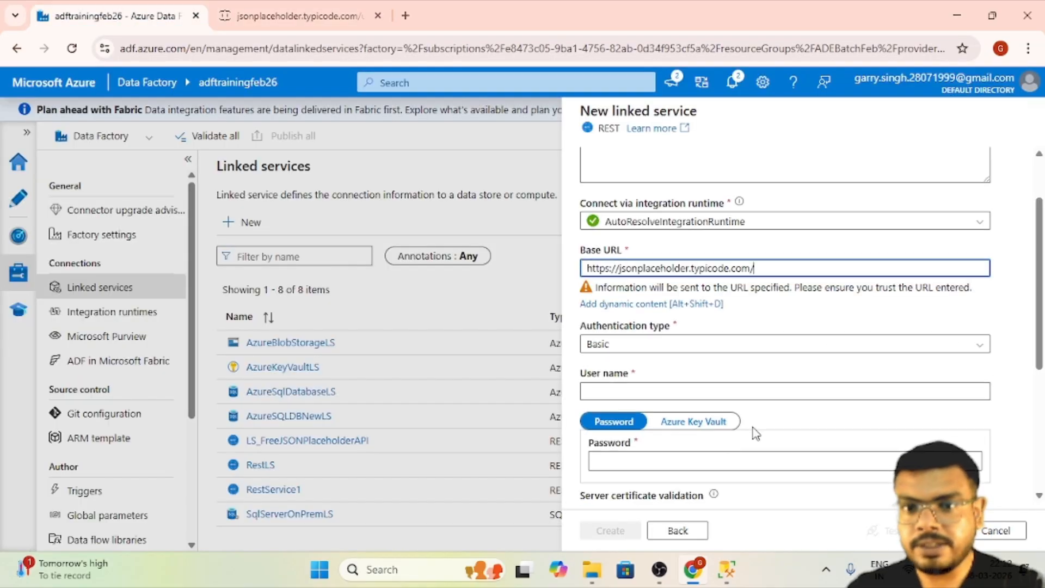
# - Set the REST linked service's authentication type to Anonymous
pyautogui.click(729, 348)
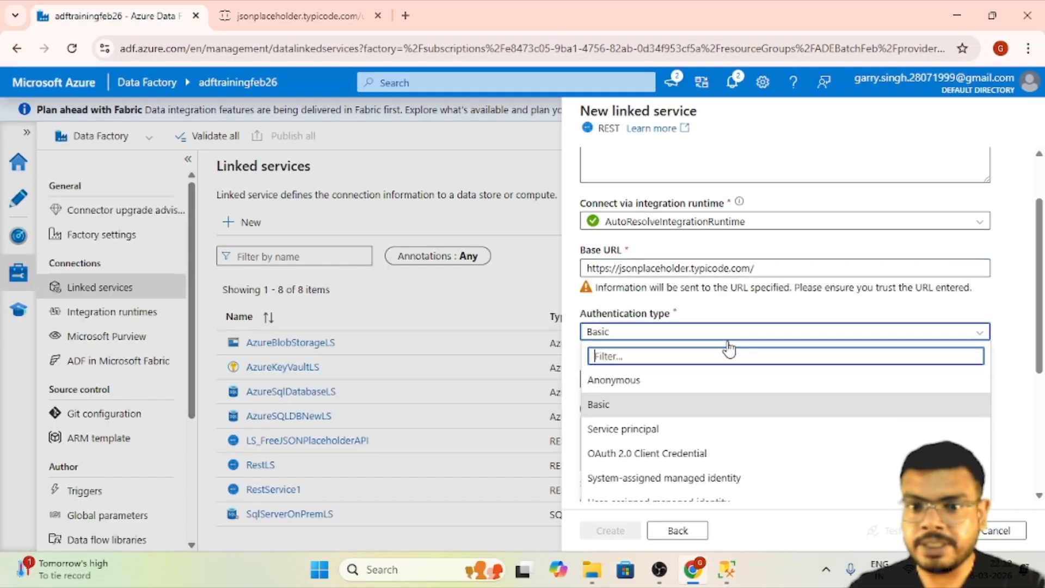
pyautogui.click(714, 383)
pyautogui.click(311, 26)
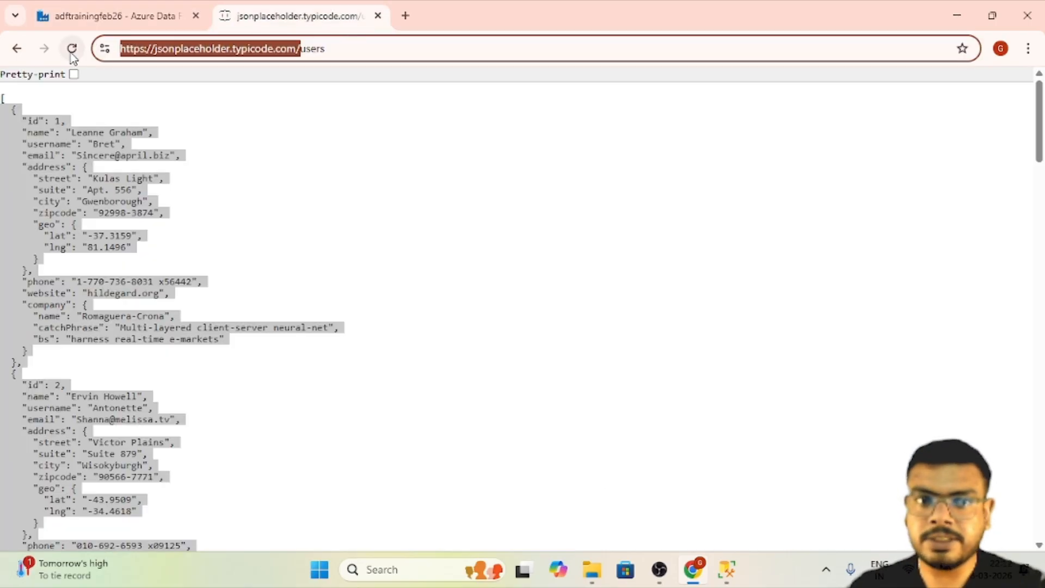
pyautogui.click(82, 17)
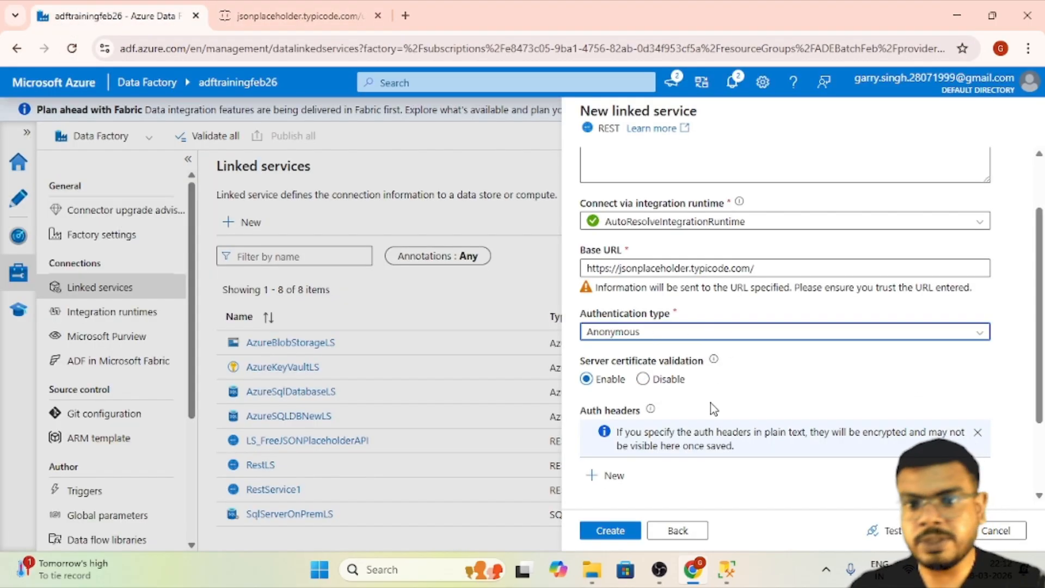
# - Test the REST linked service's connection and create the linked service
pyautogui.scroll(-2, 716, 413)
pyautogui.click(892, 530)
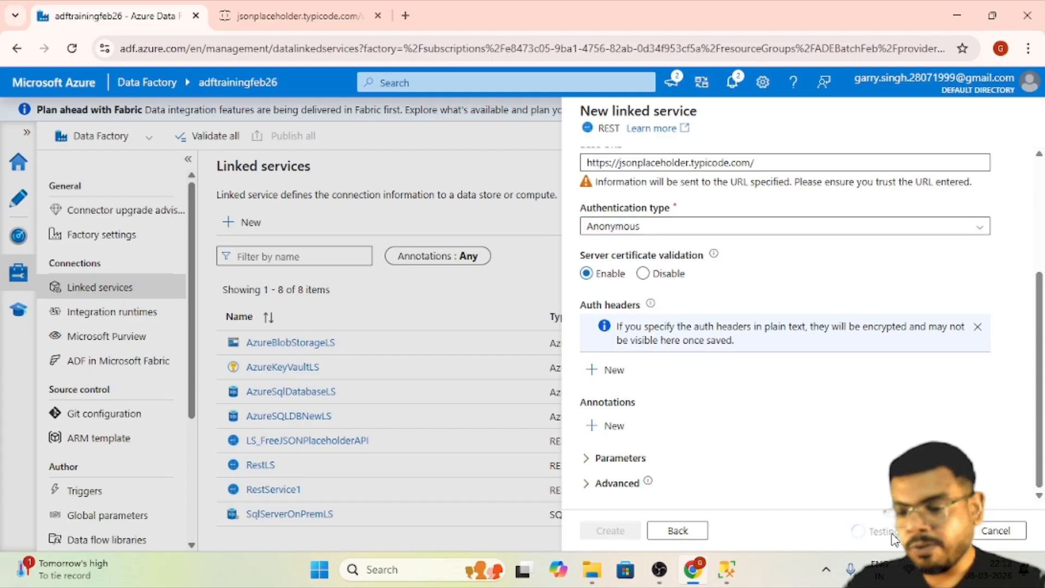
pyautogui.click(604, 531)
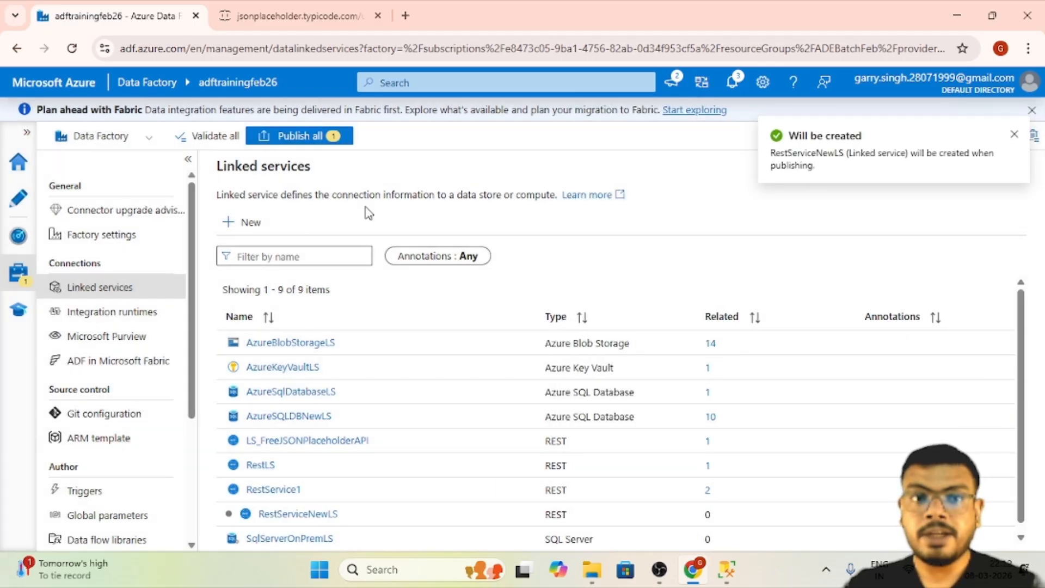
# - Review the source API page and the database engine connection details in SQL Server Management Studio, then return to the linked services list
pyautogui.click(325, 4)
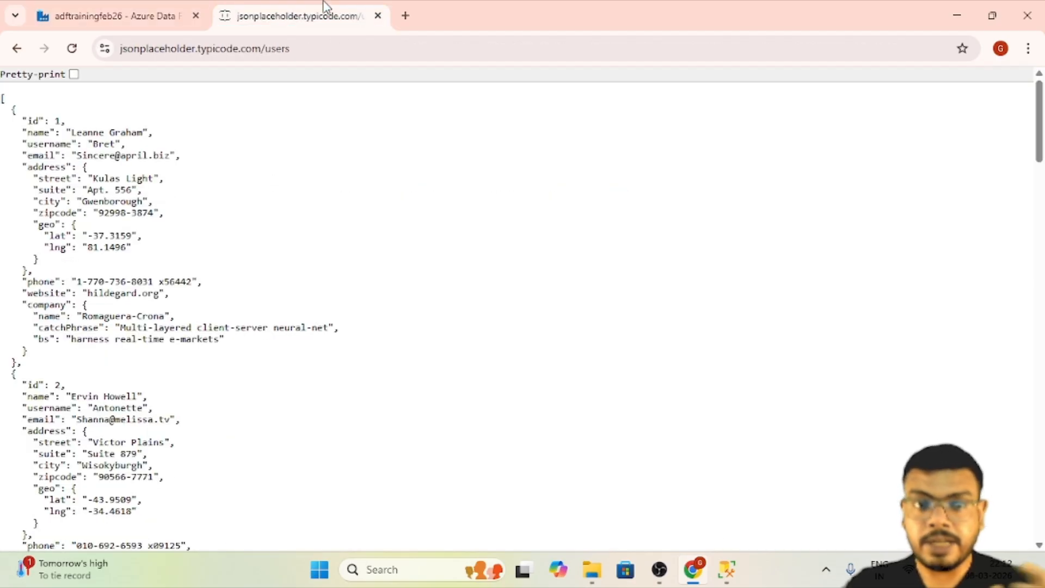
pyautogui.click(131, 6)
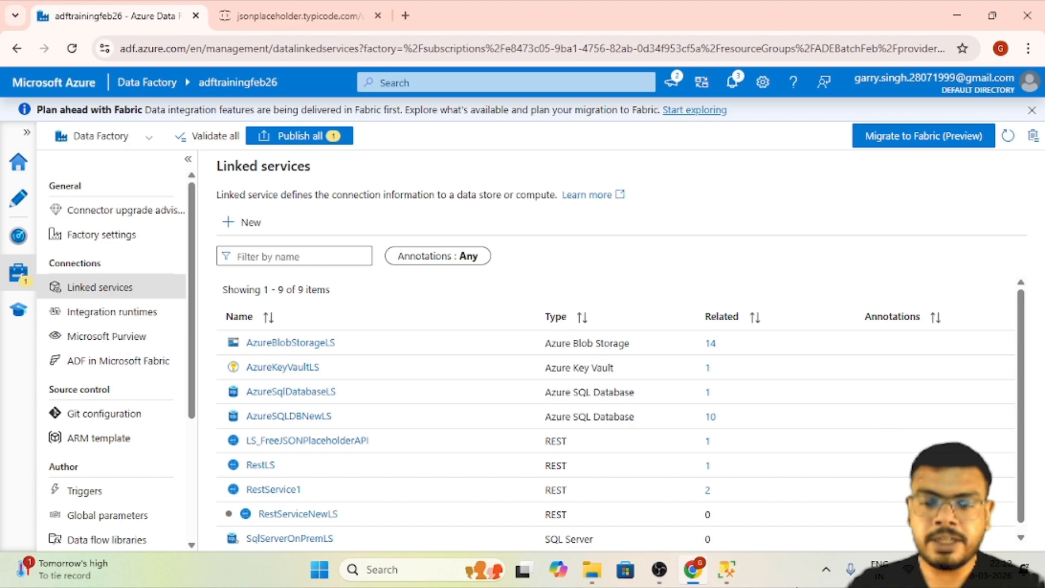
pyautogui.click(726, 569)
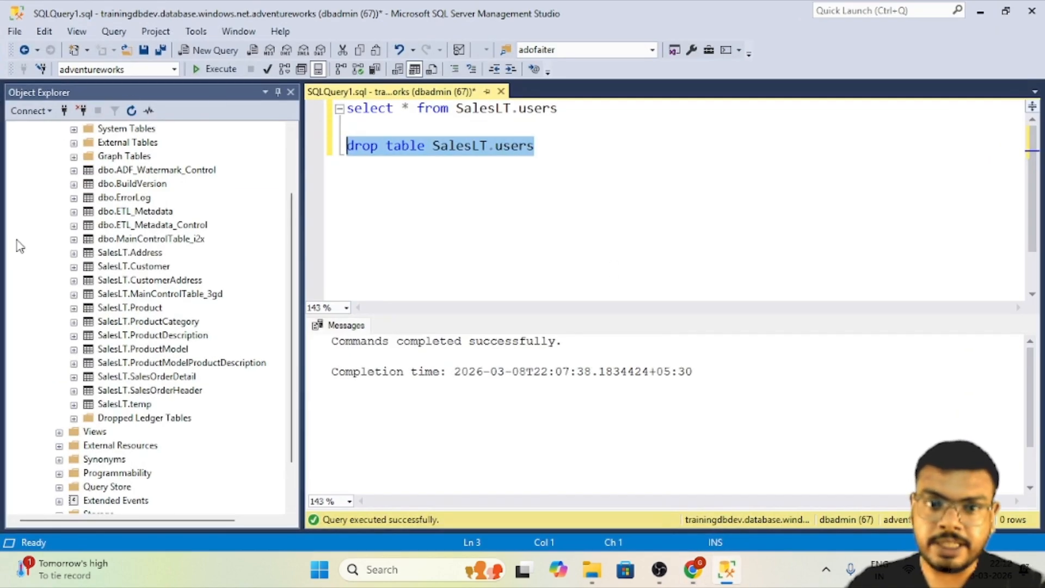
pyautogui.click(44, 73)
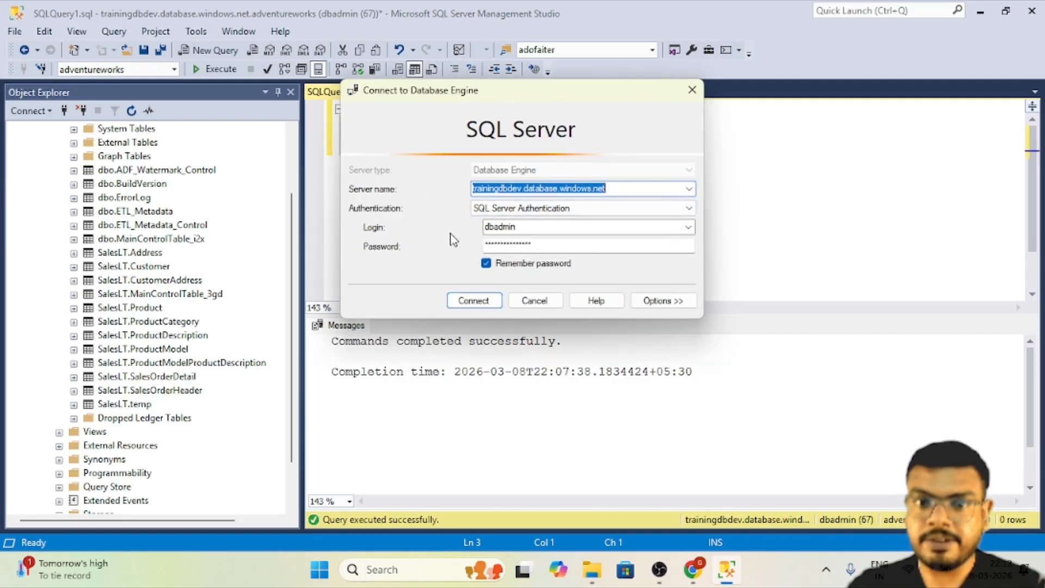
pyautogui.click(696, 572)
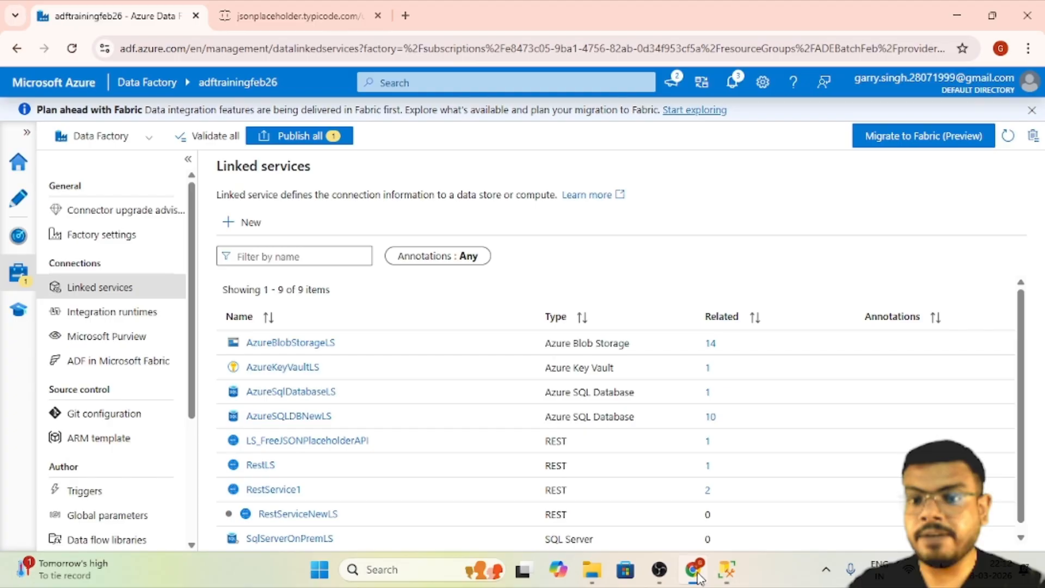
# - Start another new linked service using the Azure SQL Database connector
pyautogui.click(249, 225)
pyautogui.write('azure sql')
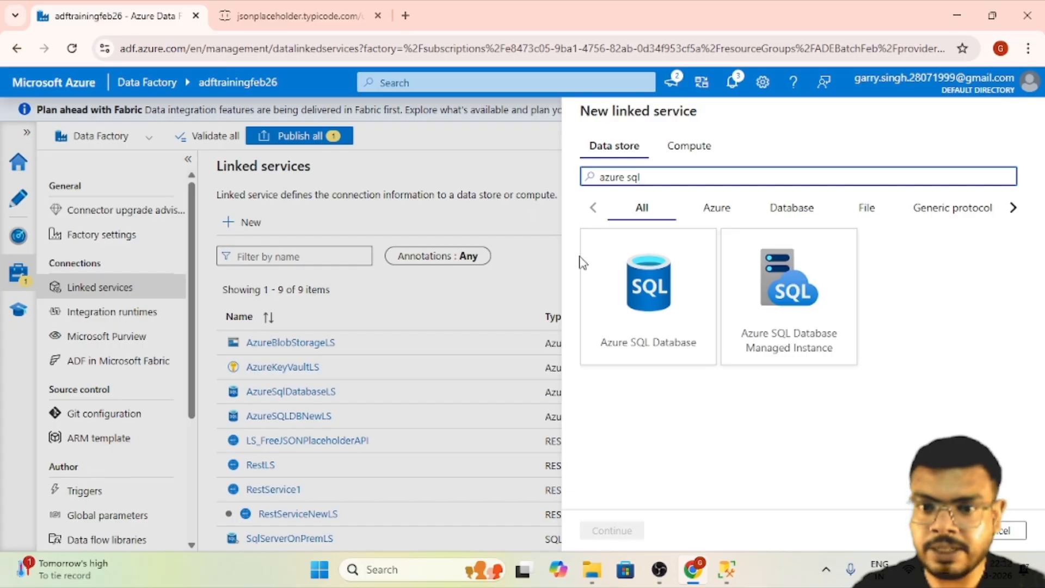
pyautogui.click(604, 278)
pyautogui.click(632, 531)
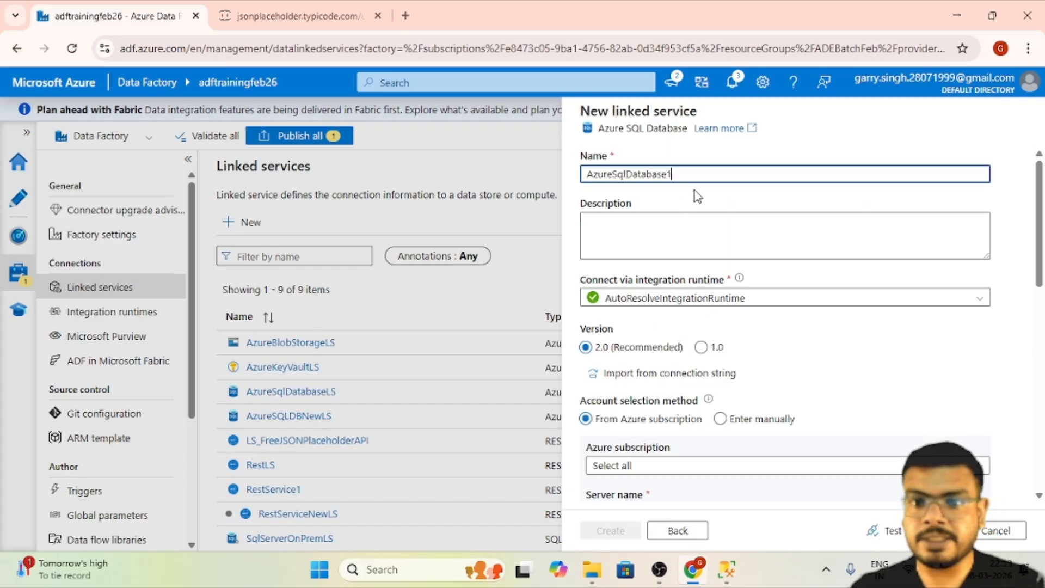
# - Name the new Azure SQL Database linked service AzureSqlDatabaseLSNew
pyautogui.press('BackSpace')
pyautogui.press('BackSpace')
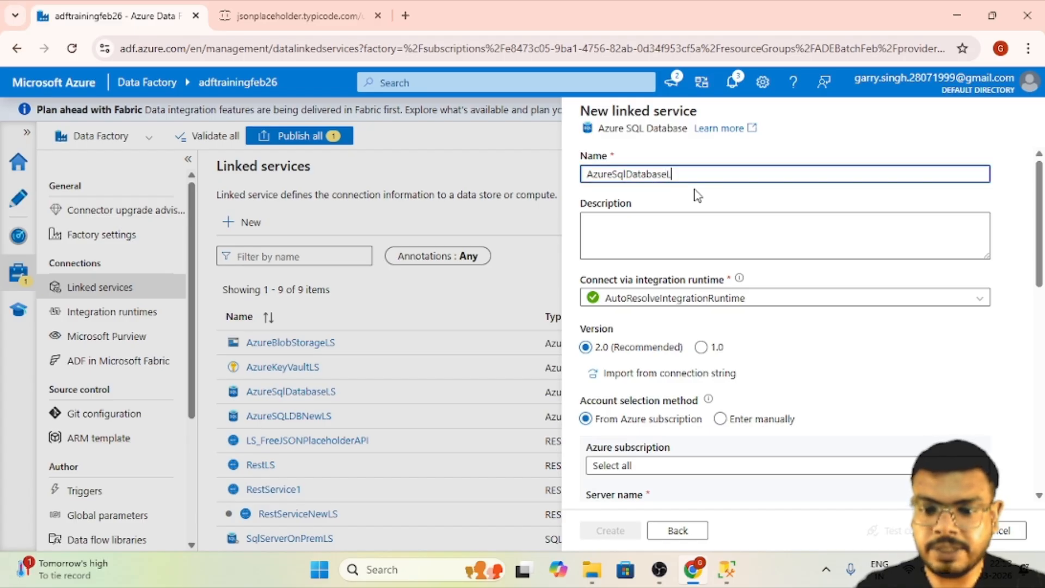
pyautogui.write('LSNew')
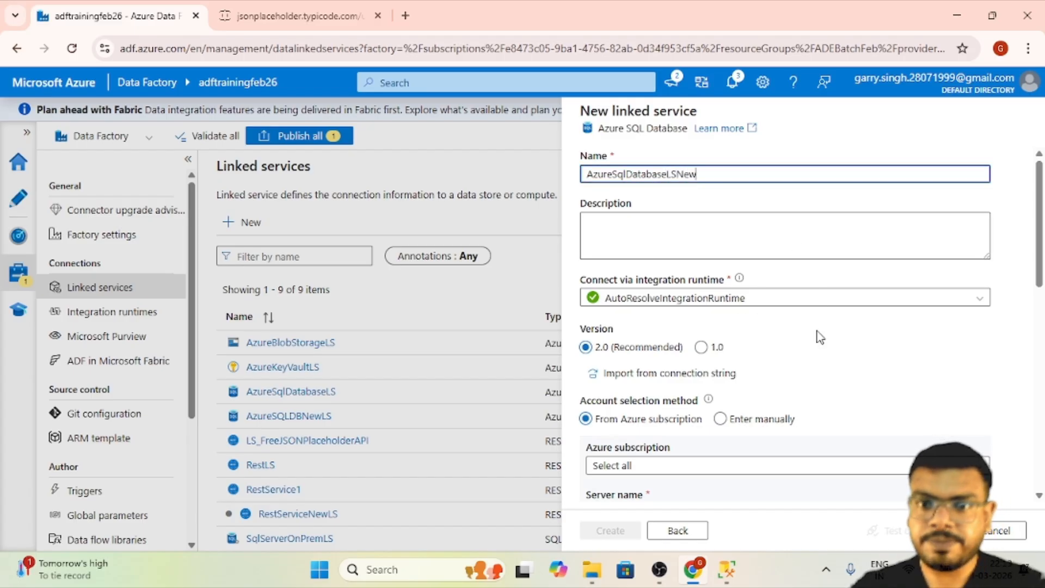
# - Choose manual account entry and set the fully qualified domain name to trainingdbdev.database.windows.net, copied from the SQL Server Management Studio connection dialog
pyautogui.scroll(-3, 806, 343)
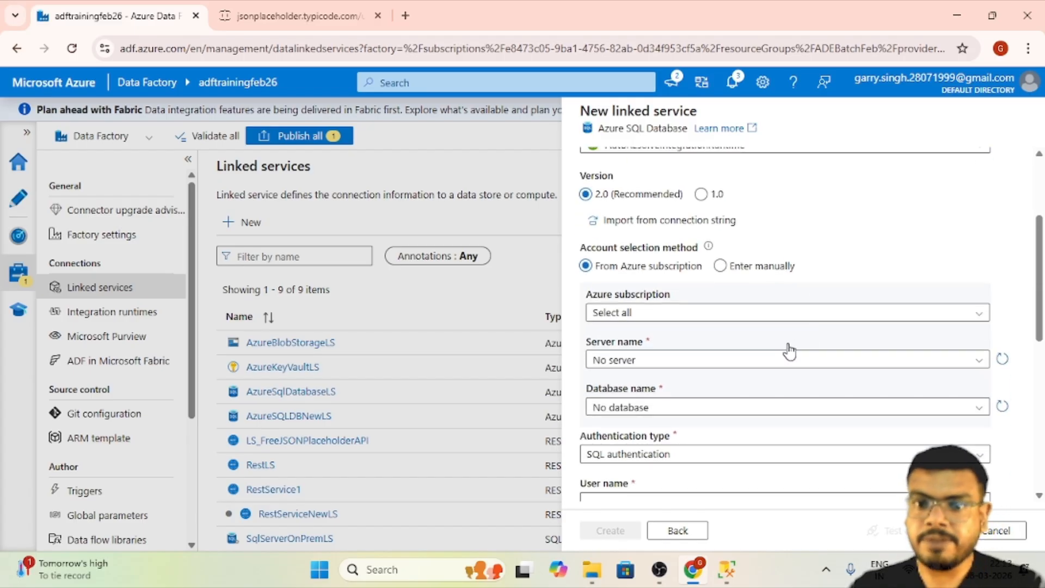
pyautogui.click(720, 265)
pyautogui.click(711, 309)
pyautogui.hotkey('alt', 'Tab')
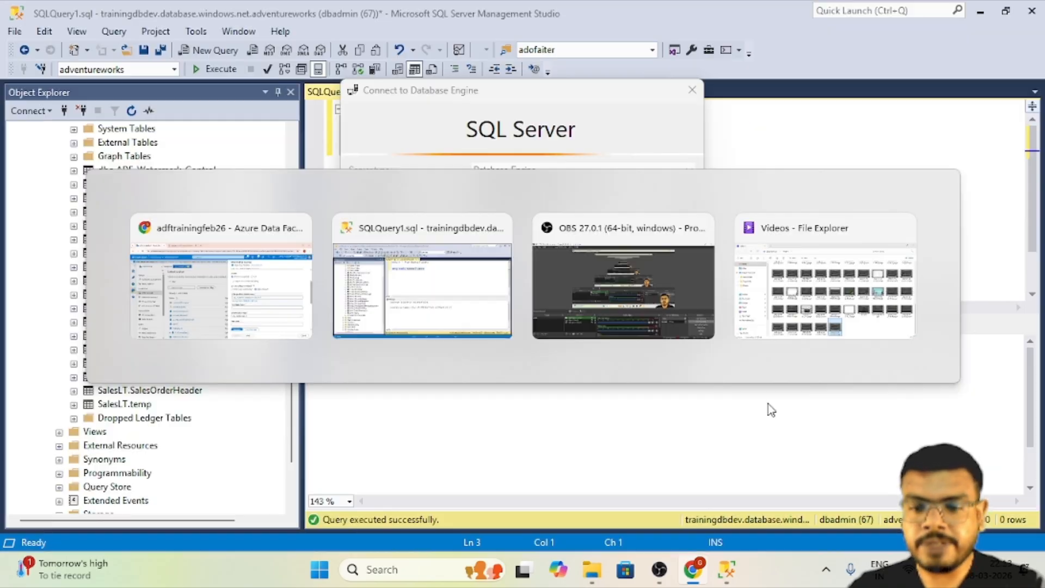
pyautogui.hotkey('ctrl', 'c')
pyautogui.hotkey('alt', 'Tab')
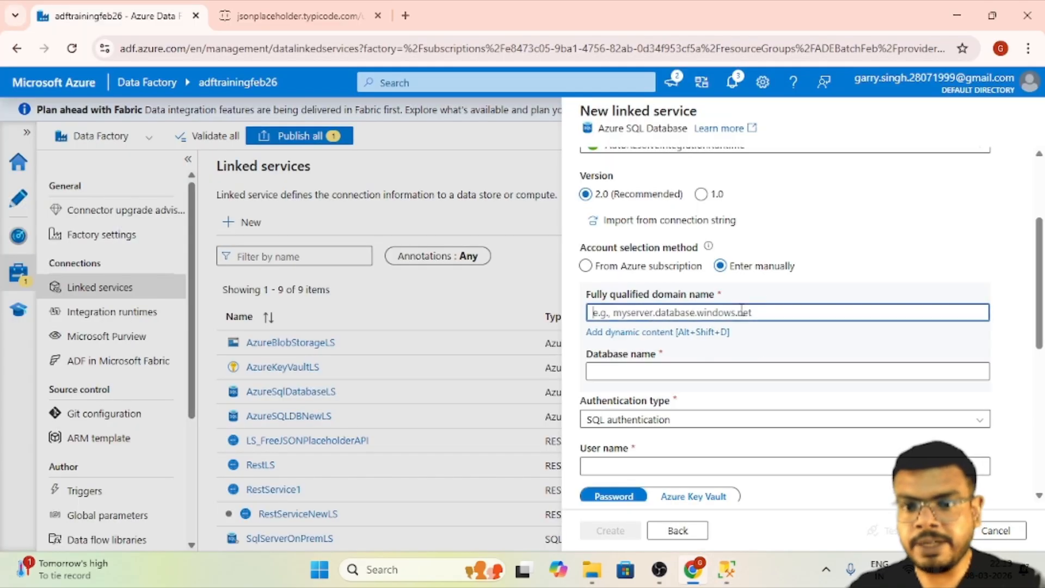
pyautogui.hotkey('ctrl', 'v')
# - Check the SQL Server Management Studio window for the database, then set the linked service's database name to adventureworks
pyautogui.click(694, 372)
pyautogui.hotkey('alt', 'Tab')
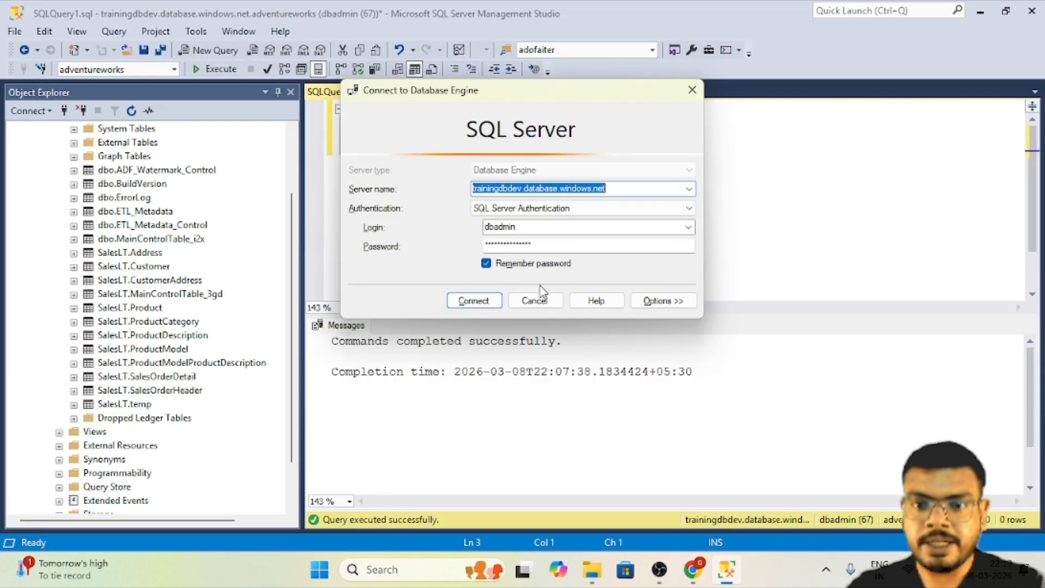
pyautogui.hotkey('alt', 'Tab')
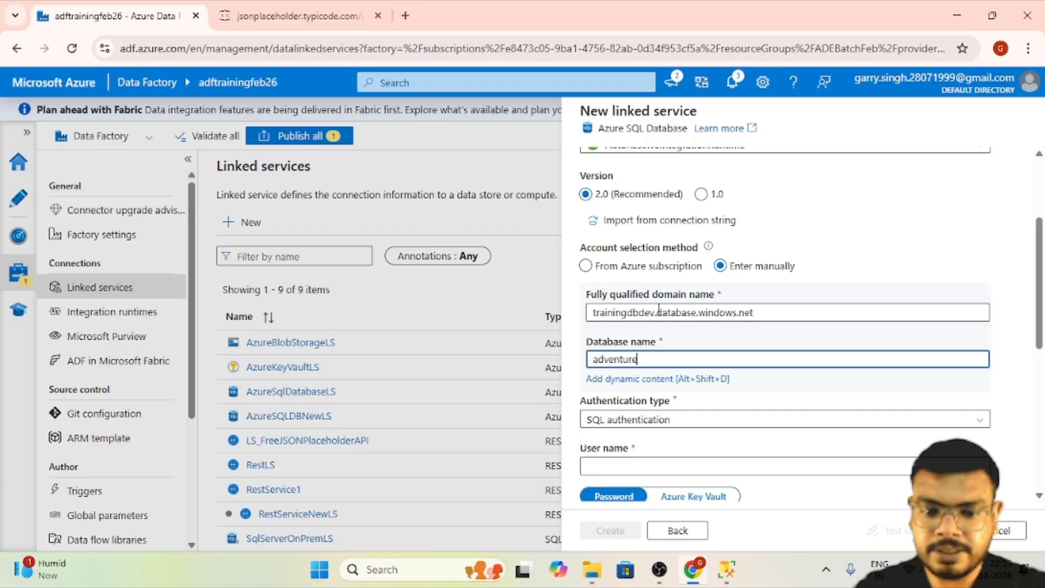
pyautogui.write('adventureworks')
# - Enter the SQL authentication user name dbadmin and fill in the database password
pyautogui.scroll(-3, 708, 327)
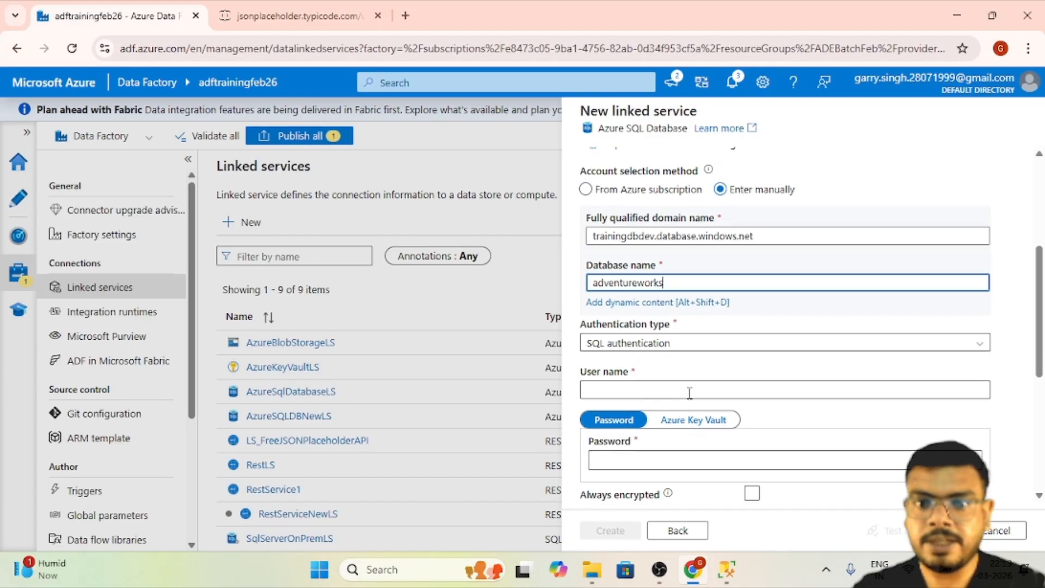
pyautogui.click(689, 392)
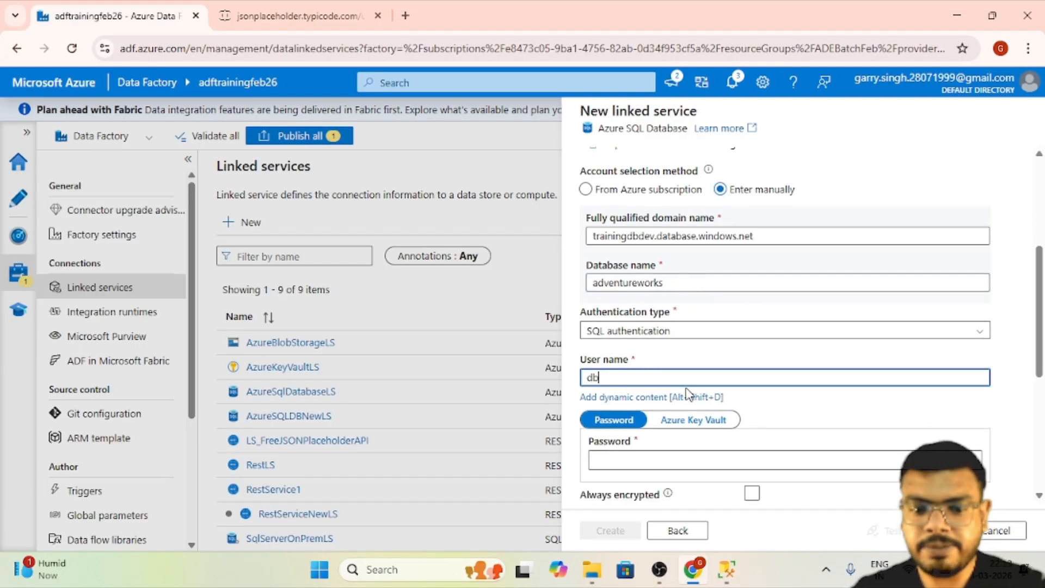
pyautogui.scroll(-2, 689, 392)
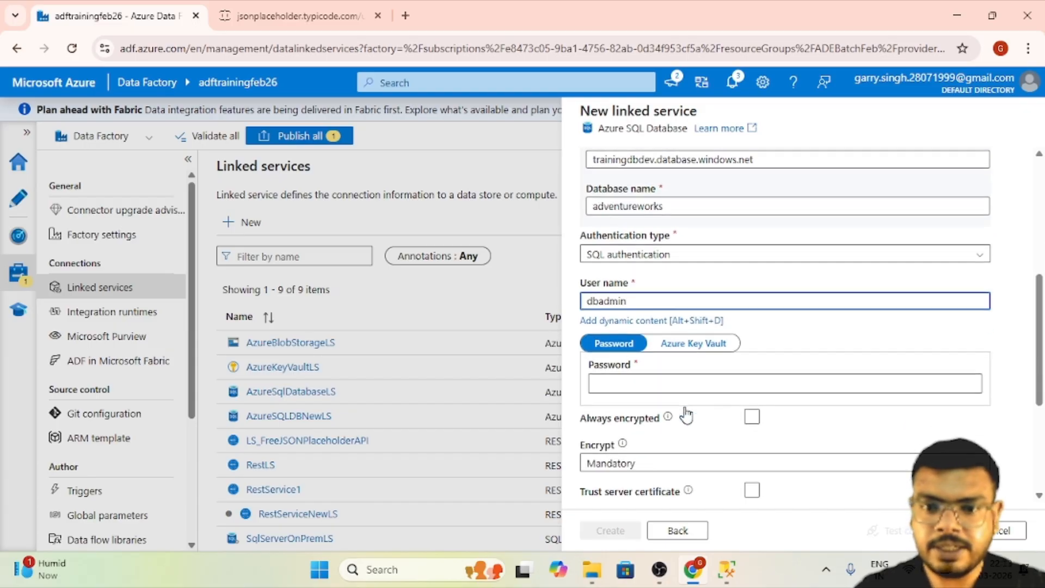
pyautogui.click(705, 382)
pyautogui.write('••')
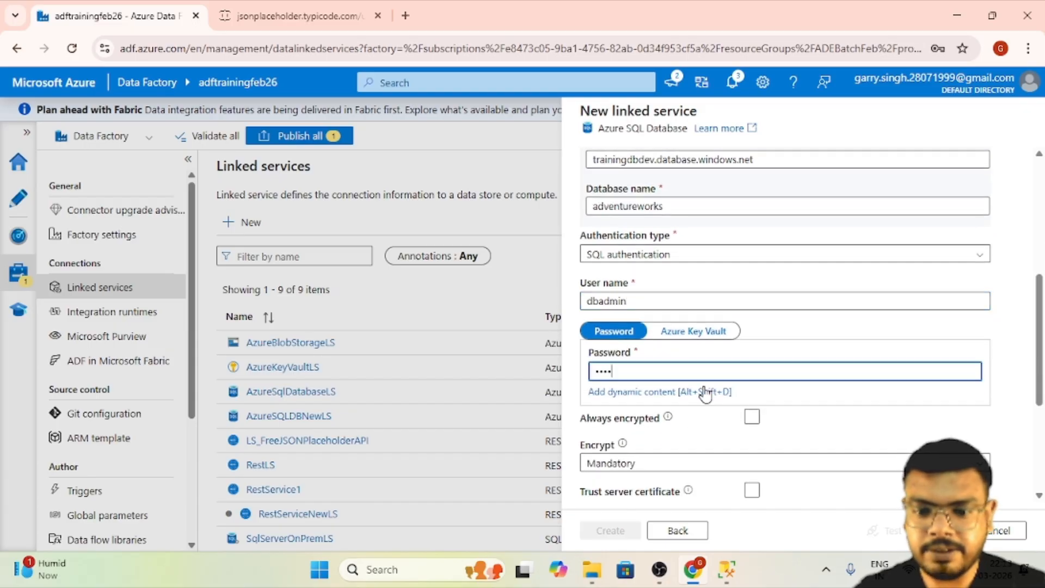
pyautogui.write('••••••••')
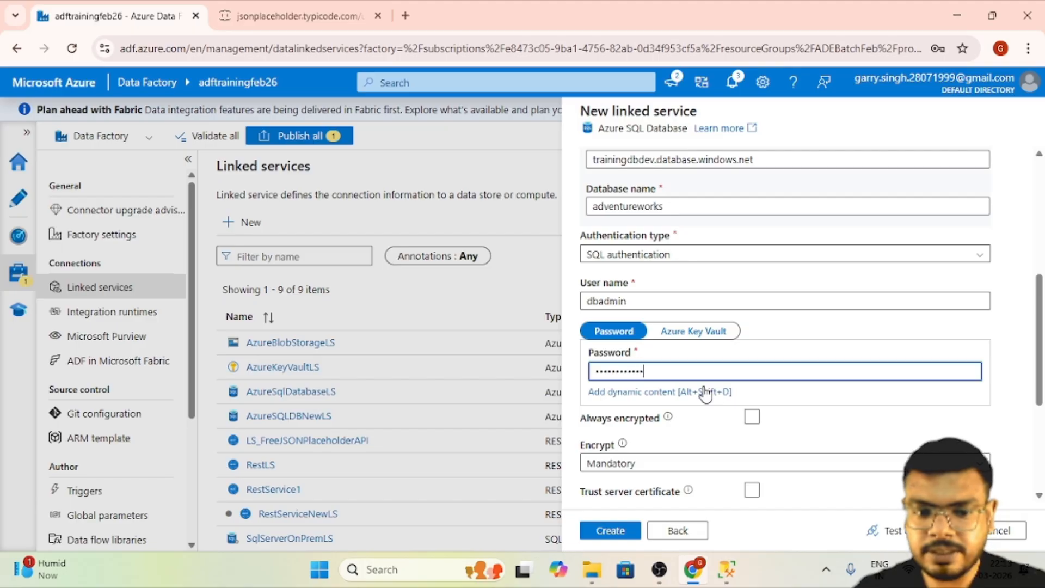
# - Test the Azure SQL Database linked service's connection and create the linked service
pyautogui.scroll(-3, 708, 390)
pyautogui.click(887, 530)
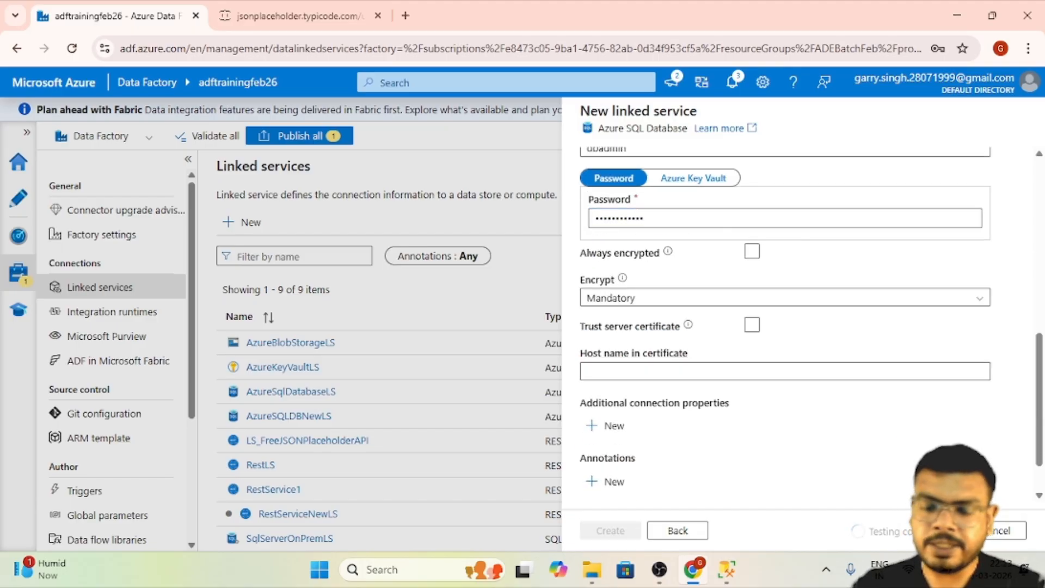
pyautogui.click(612, 533)
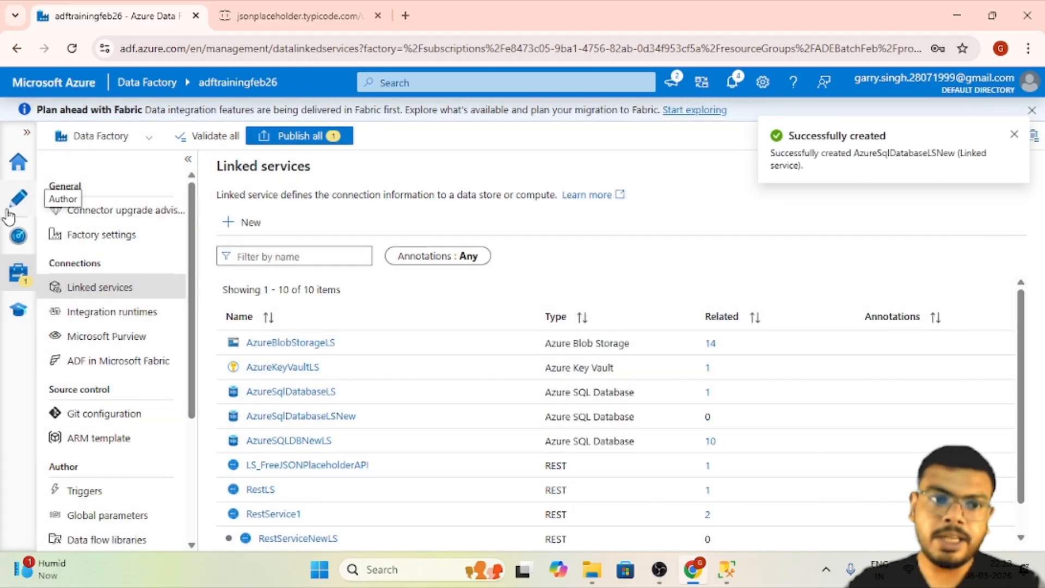
# - Create a new pipeline in the authoring workspace and name it CopyUsersAzureSQLDB
pyautogui.click(8, 215)
pyautogui.click(129, 224)
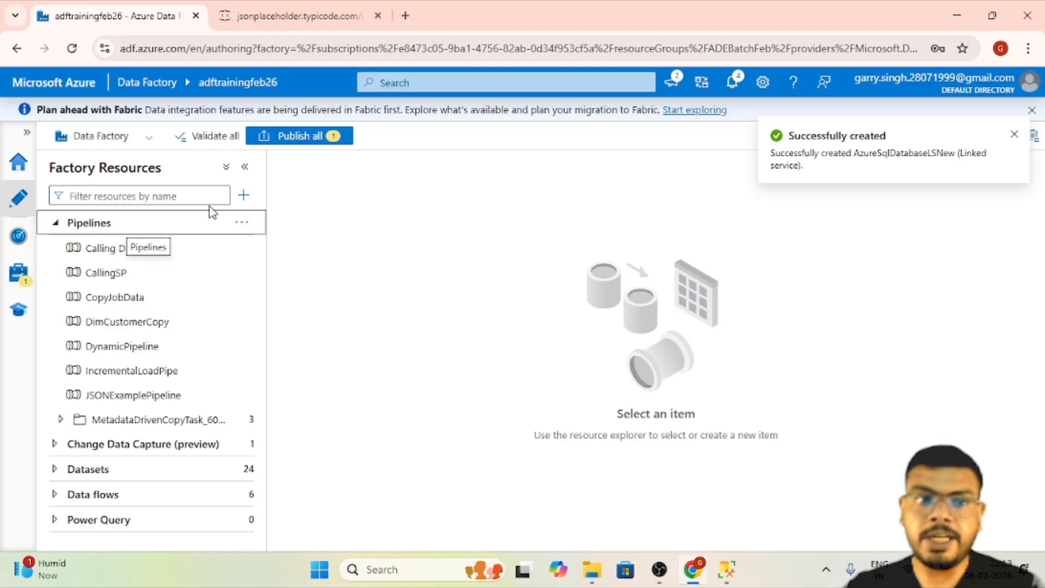
pyautogui.click(245, 196)
pyautogui.moveTo(254, 217)
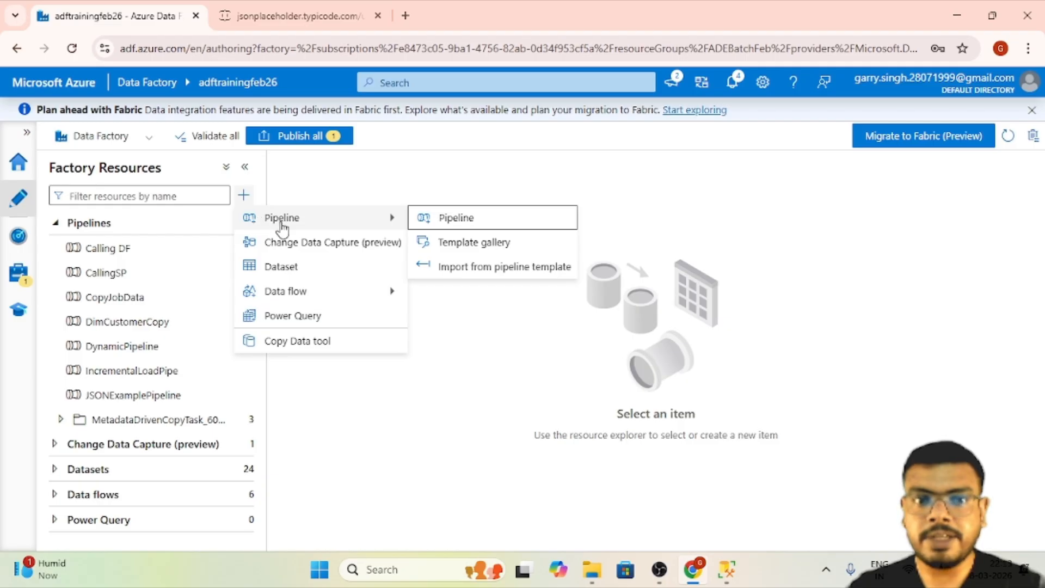
pyautogui.click(471, 220)
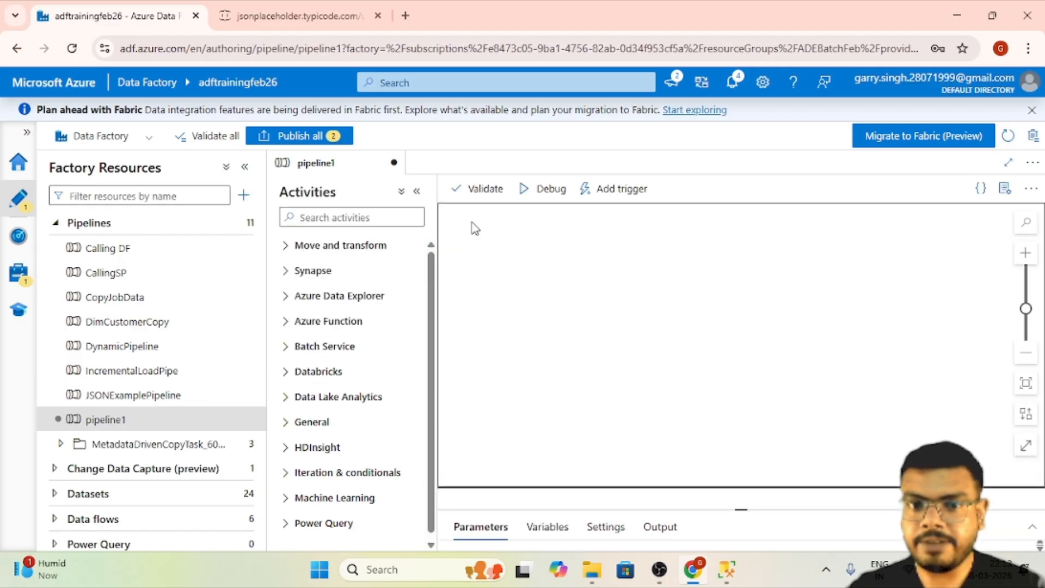
pyautogui.doubleClick(900, 302)
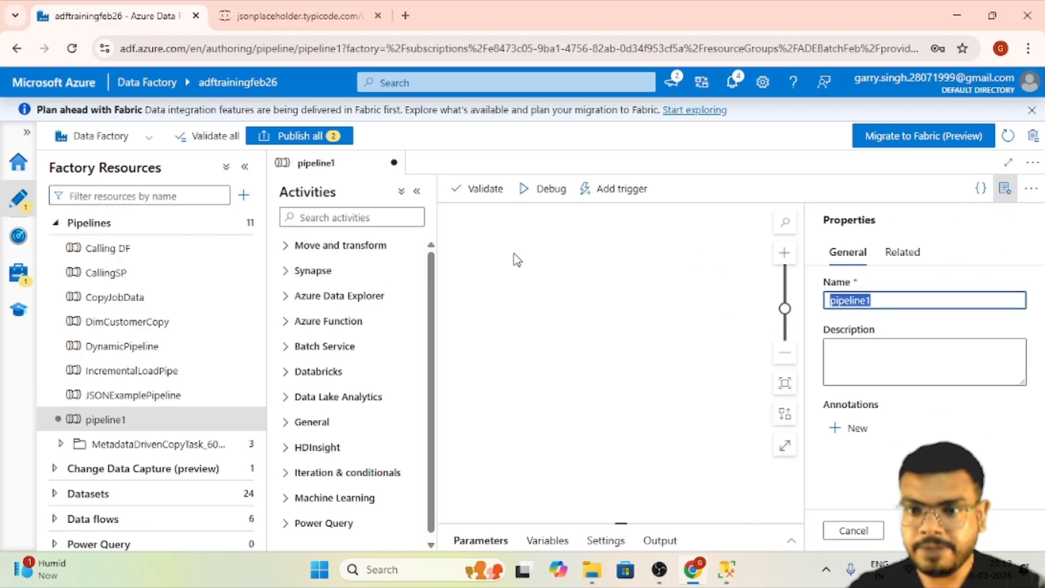
pyautogui.write('CopyUsersAzureSQLDB')
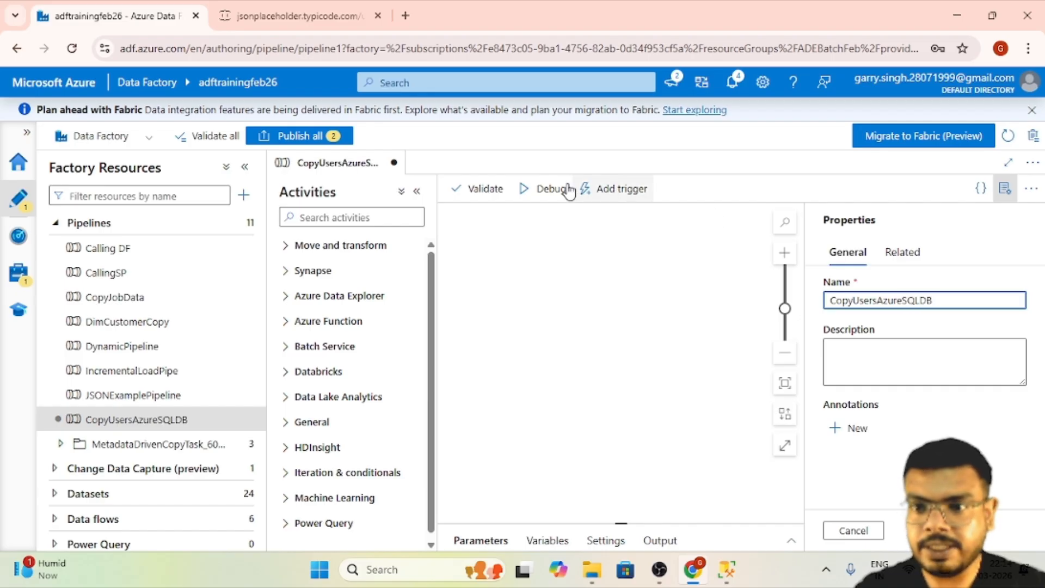
# - Find the Copy data activity and add it to the pipeline canvas, with the resource list collapsed
pyautogui.click(245, 167)
pyautogui.click(178, 215)
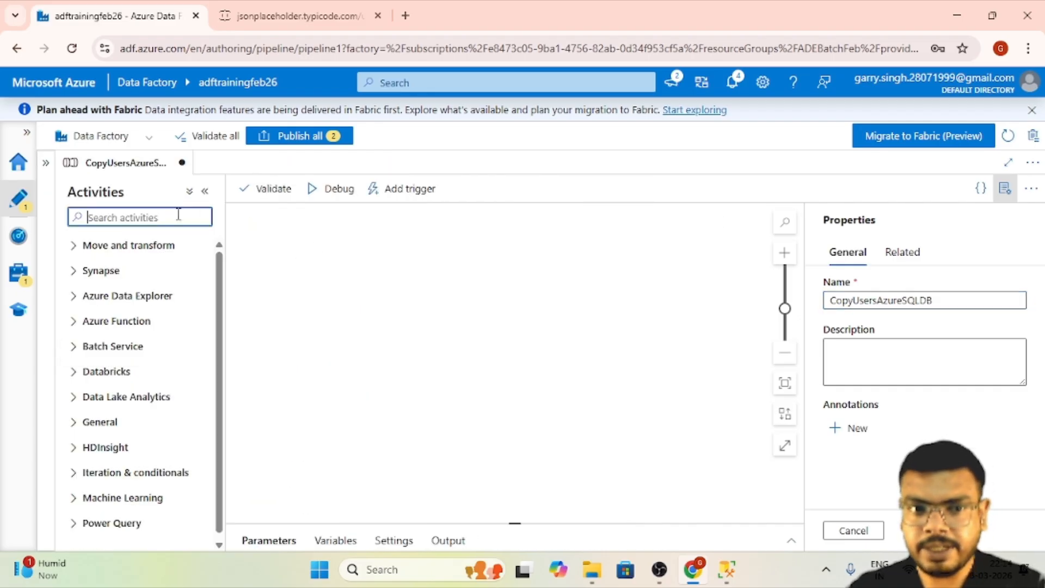
pyautogui.write('copy')
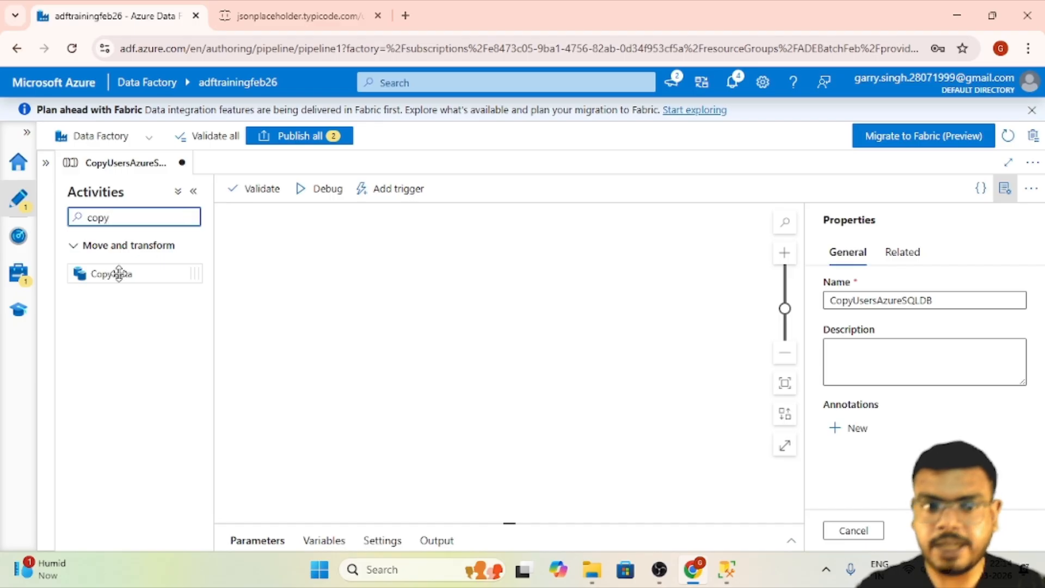
pyautogui.moveTo(103, 276); pyautogui.dragTo(387, 264)
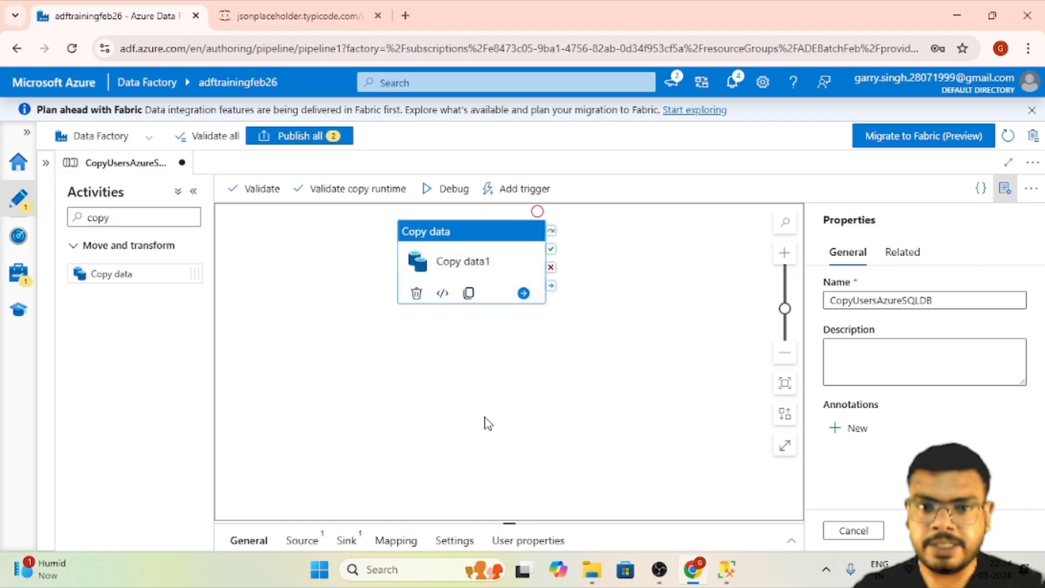
# - Start a new source dataset for the Copy data activity using the REST data store
pyautogui.moveTo(514, 524); pyautogui.dragTo(523, 323)
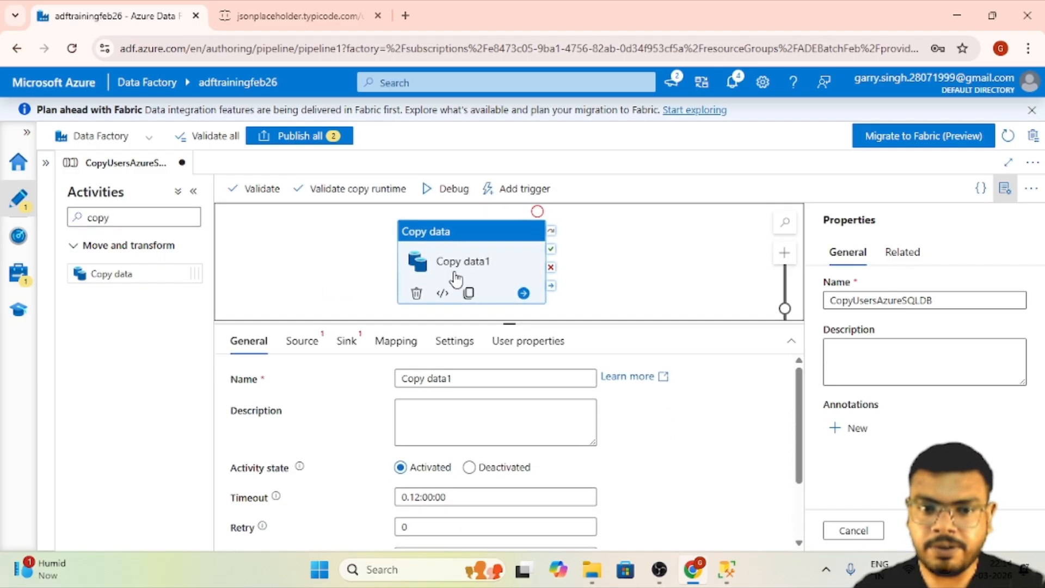
pyautogui.click(304, 343)
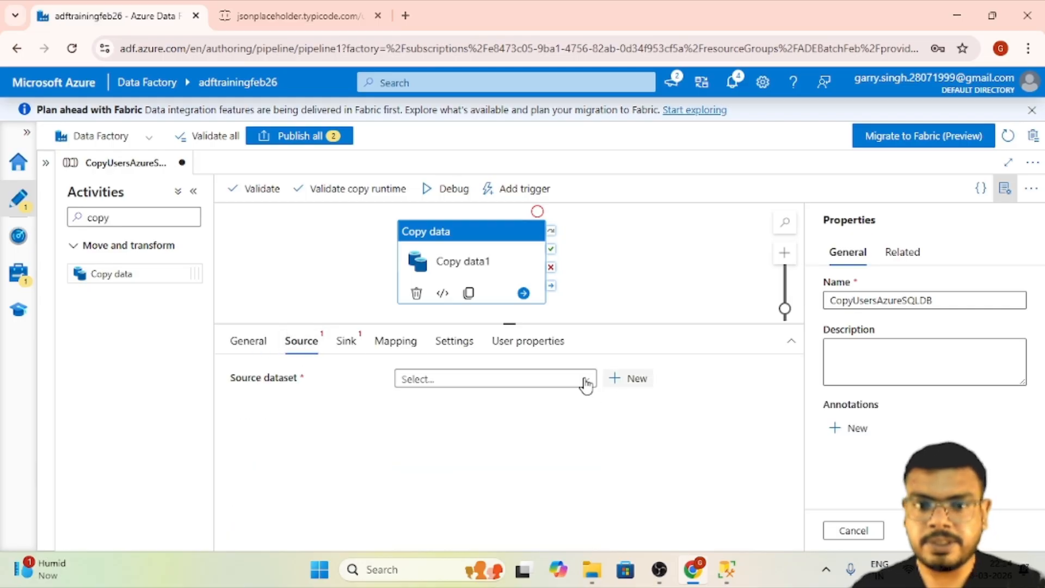
pyautogui.click(634, 380)
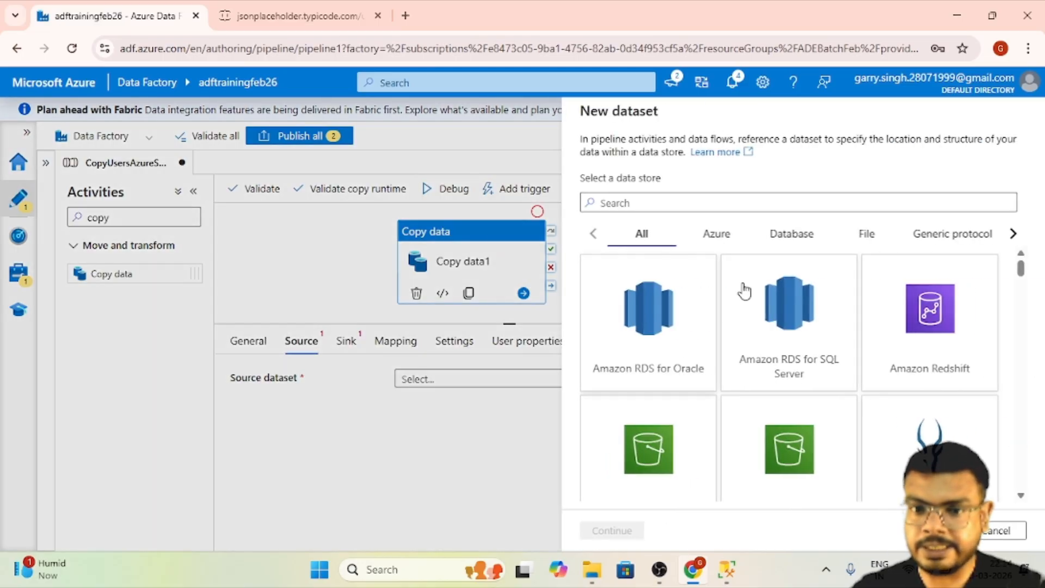
pyautogui.write('rest')
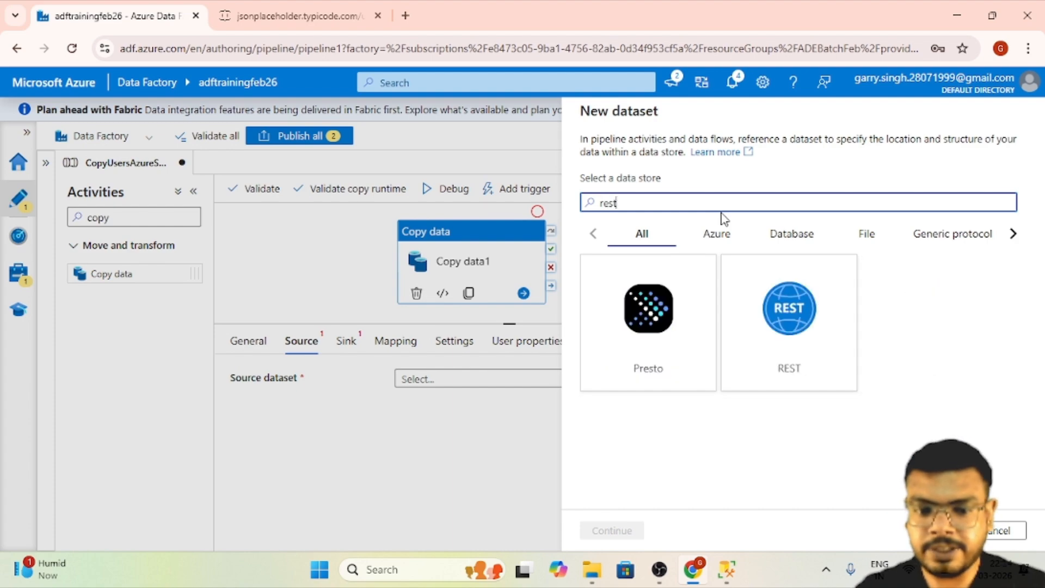
pyautogui.click(786, 319)
pyautogui.click(618, 535)
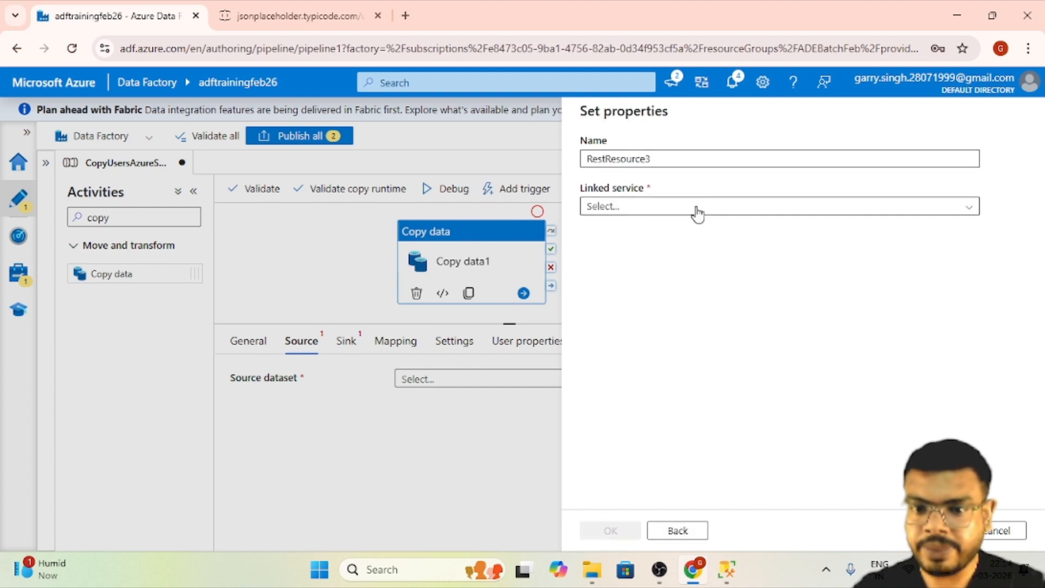
# - Name the source dataset RestResourceNewDS, assign it the RestServiceNewLS linked service and create it
pyautogui.click(693, 158)
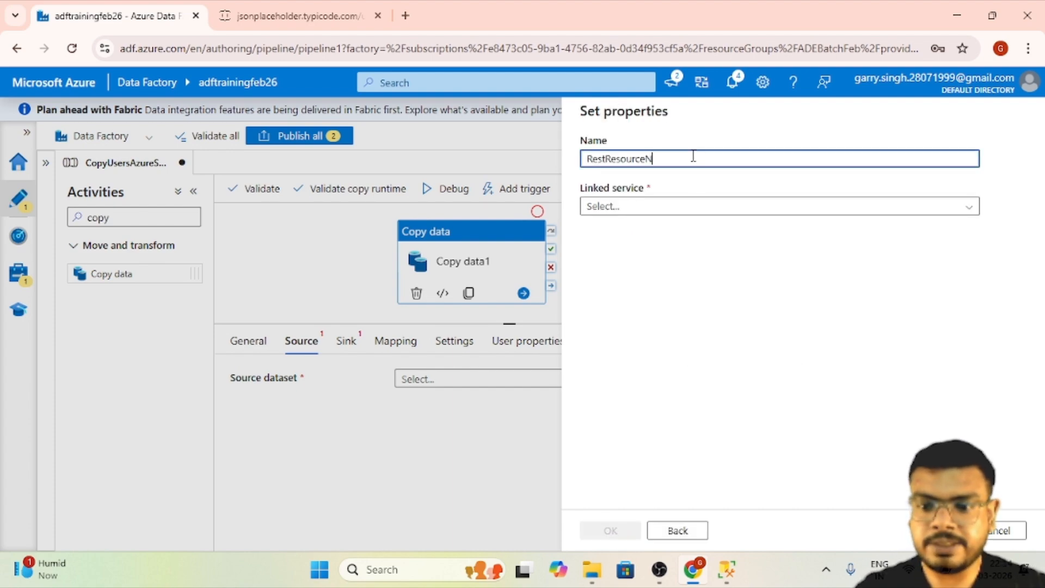
pyautogui.click(730, 205)
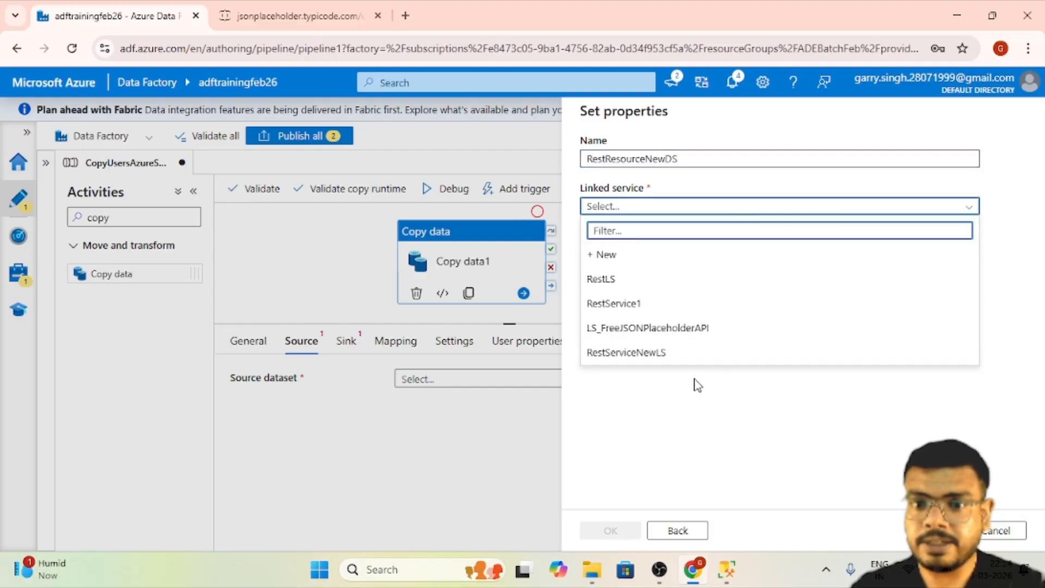
pyautogui.click(668, 354)
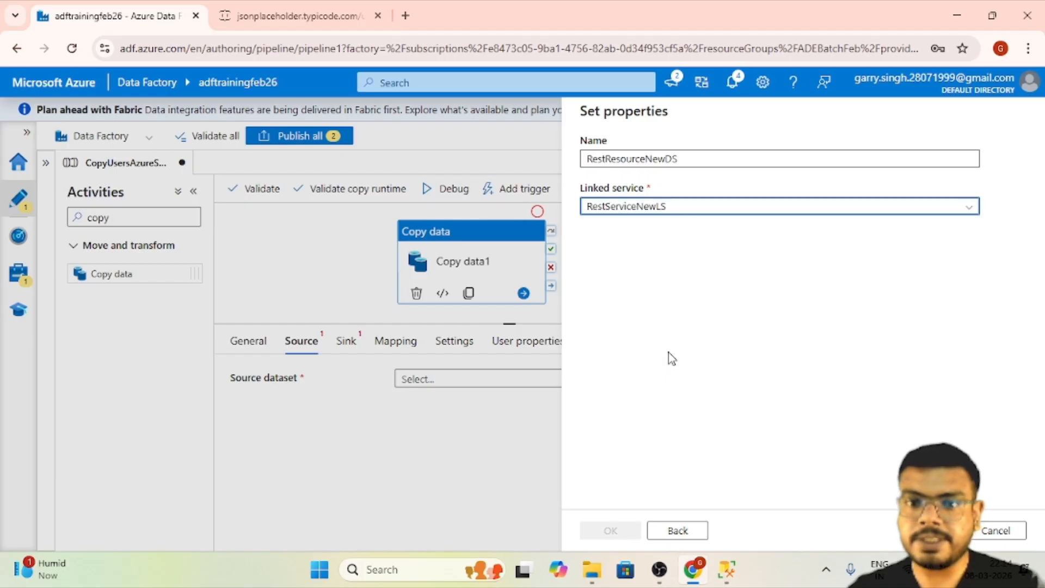
pyautogui.click(611, 530)
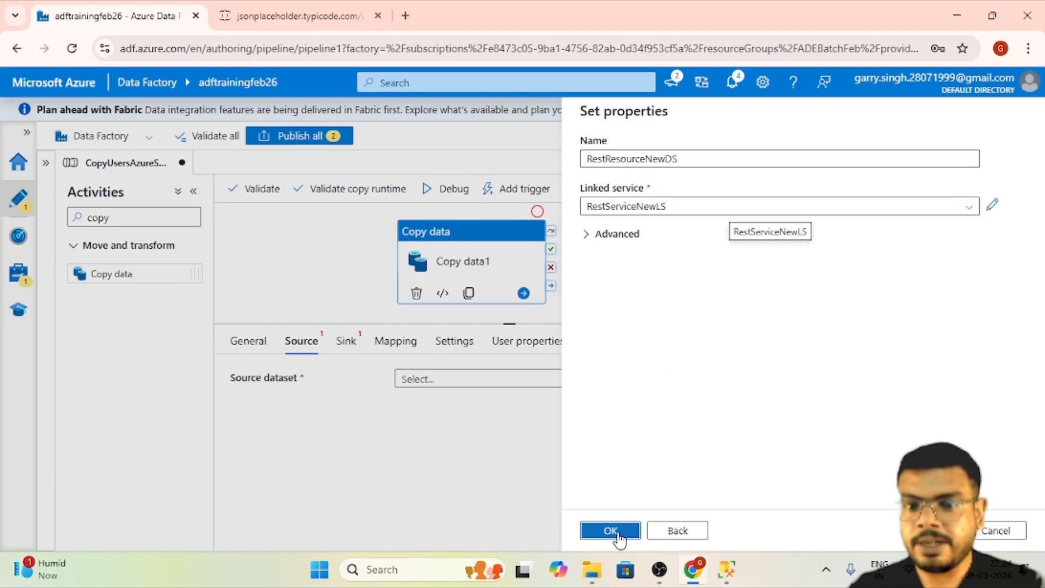
# - Delete the RFC5988 pagination rule from the Copy data activity's source settings
pyautogui.scroll(-3, 499, 464)
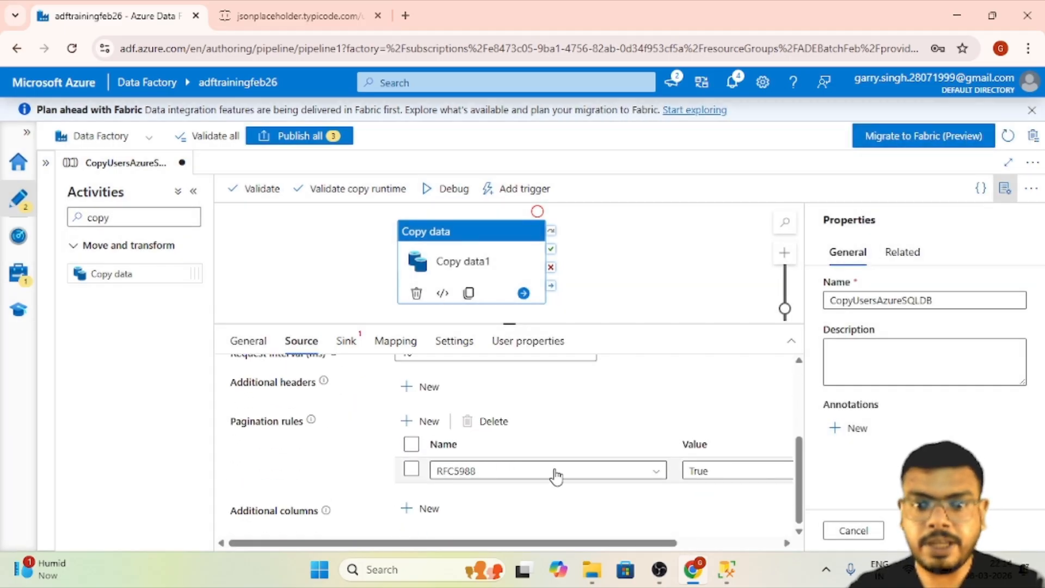
pyautogui.click(412, 469)
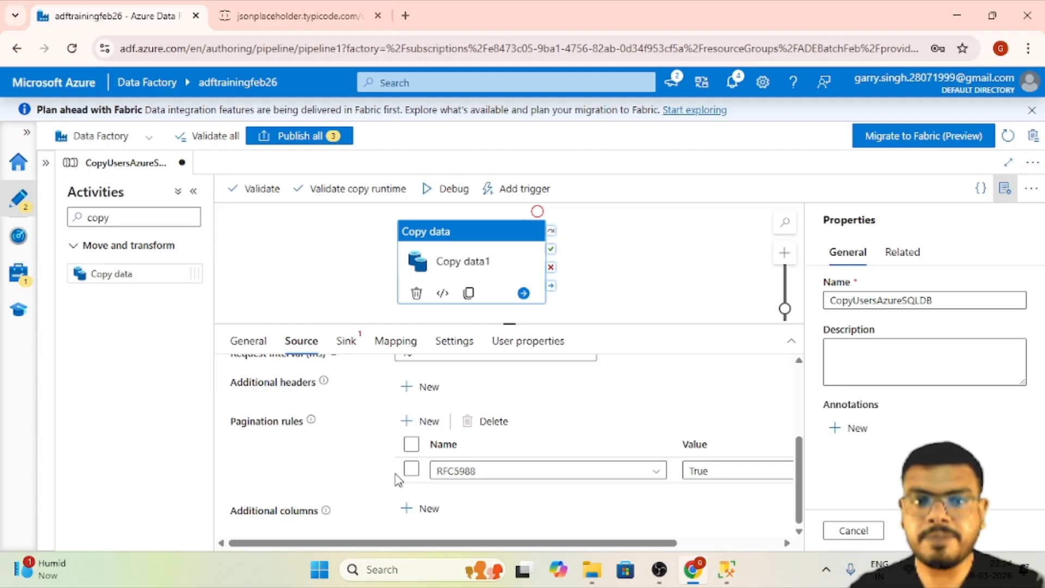
pyautogui.click(411, 469)
pyautogui.click(479, 421)
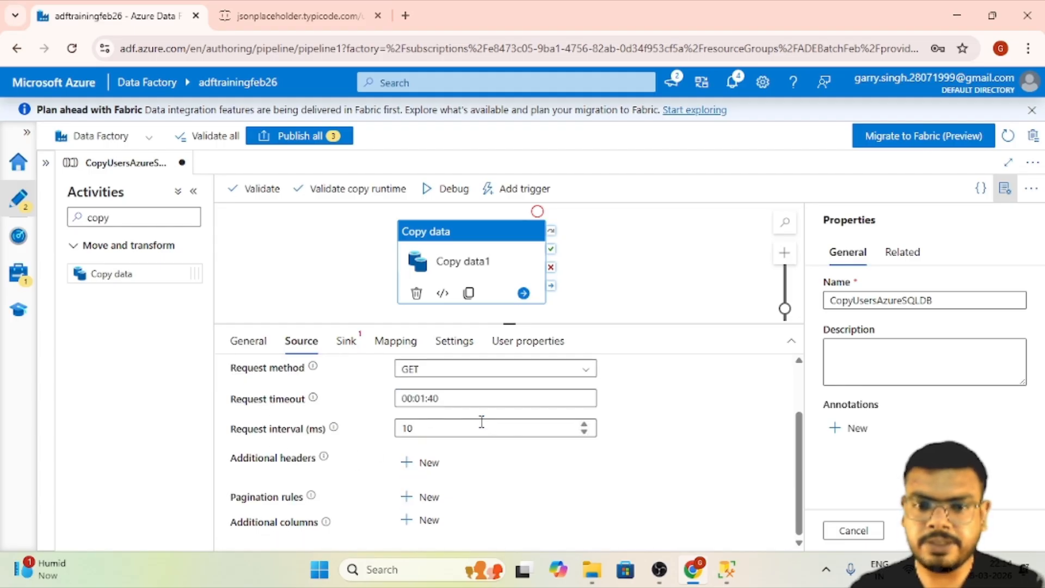
pyautogui.scroll(3, 524, 469)
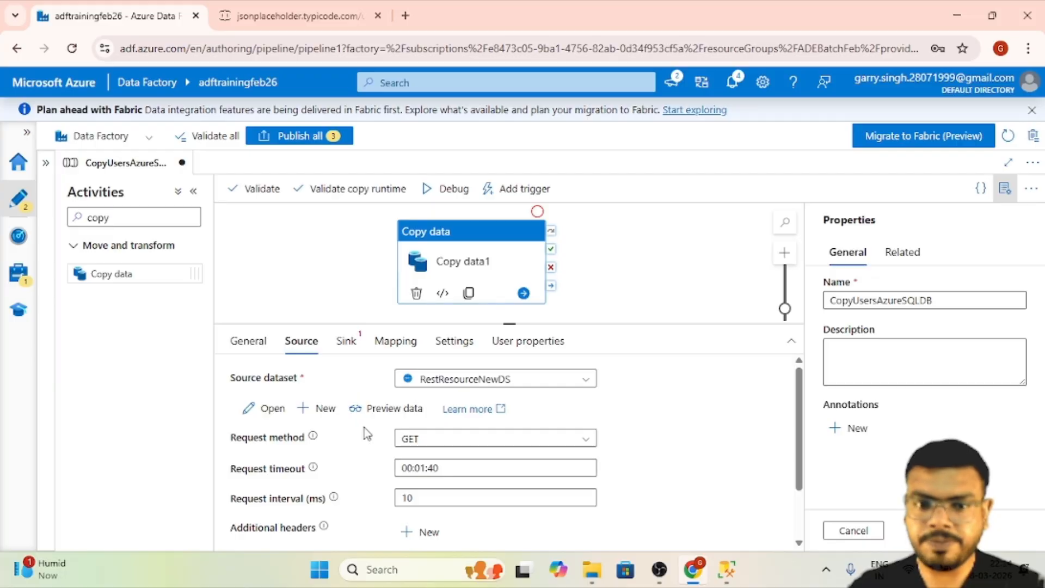
# - Open the RestResourceNewDS source dataset and set its relative URL to users, taken from the API page's address
pyautogui.click(274, 406)
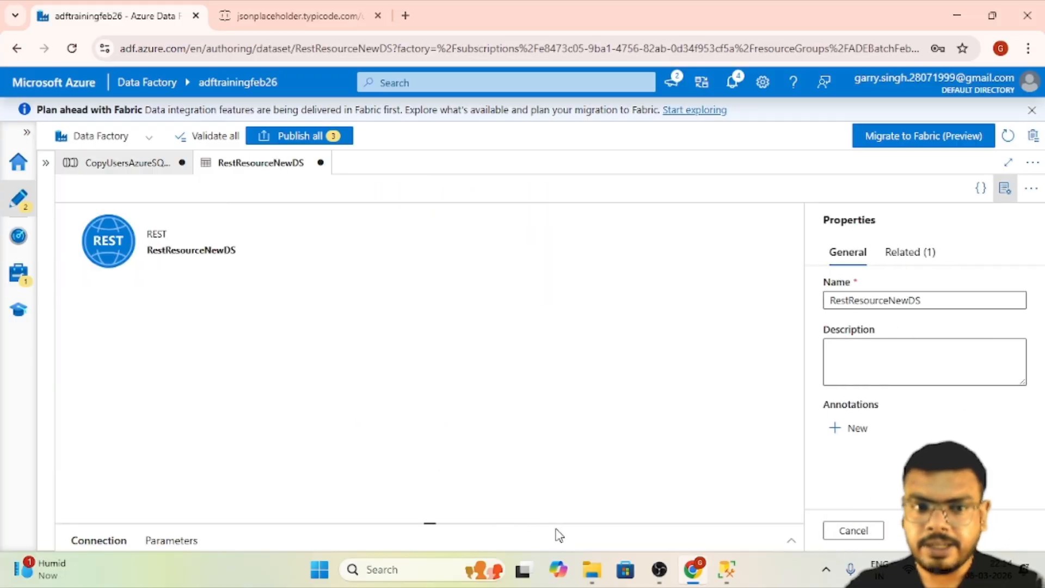
pyautogui.moveTo(431, 524); pyautogui.dragTo(430, 289)
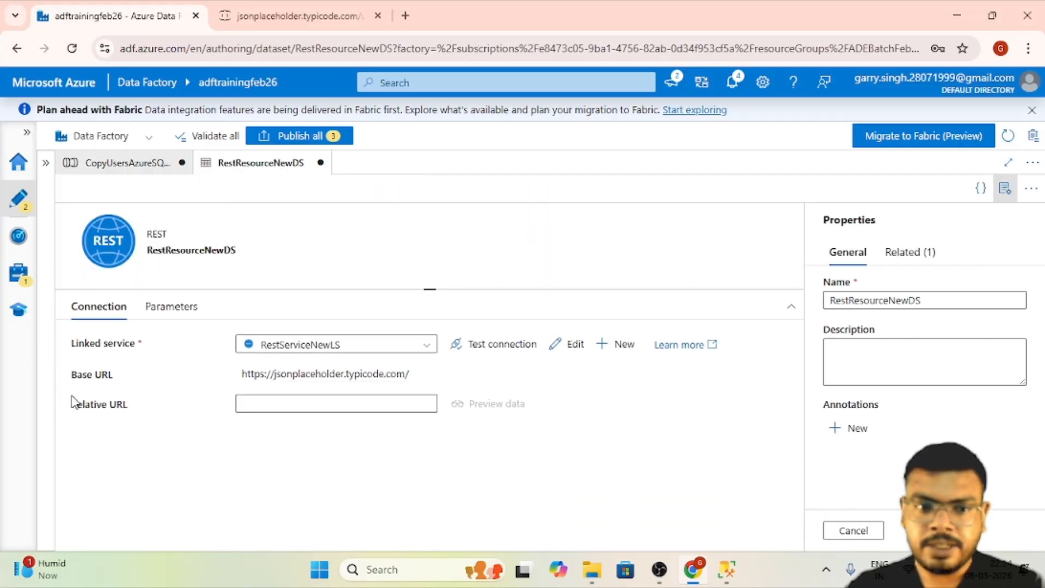
pyautogui.click(359, 401)
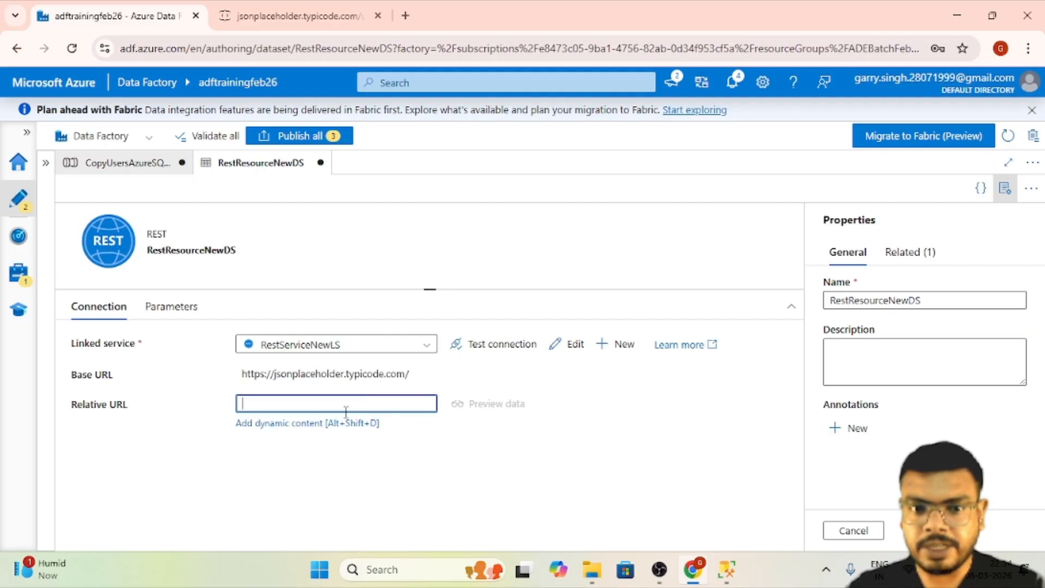
pyautogui.click(342, 11)
pyautogui.moveTo(388, 47); pyautogui.dragTo(265, 48)
pyautogui.hotkey('ctrl', 'c')
pyautogui.click(136, 12)
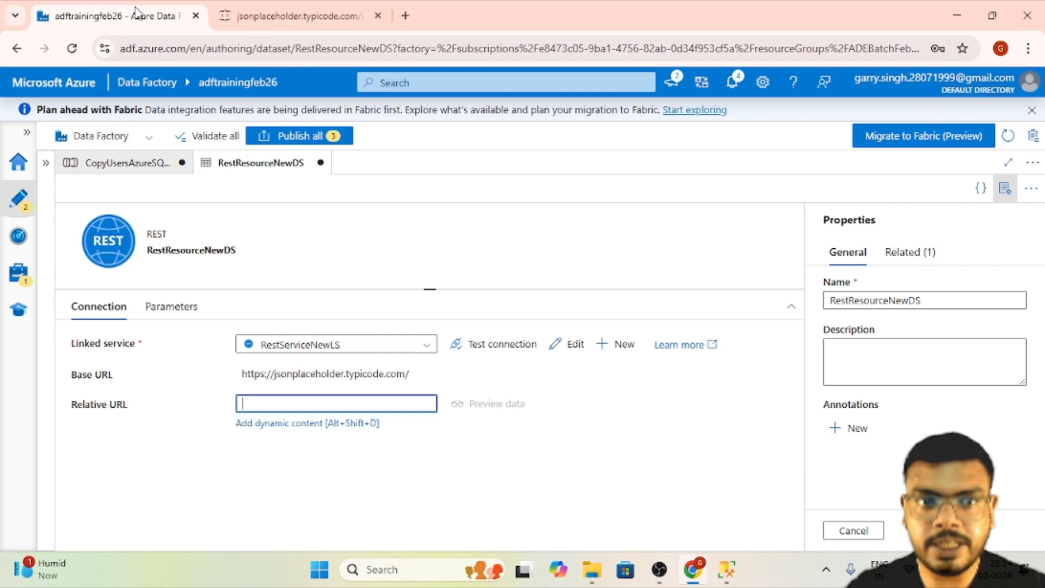
pyautogui.hotkey('ctrl', 'v')
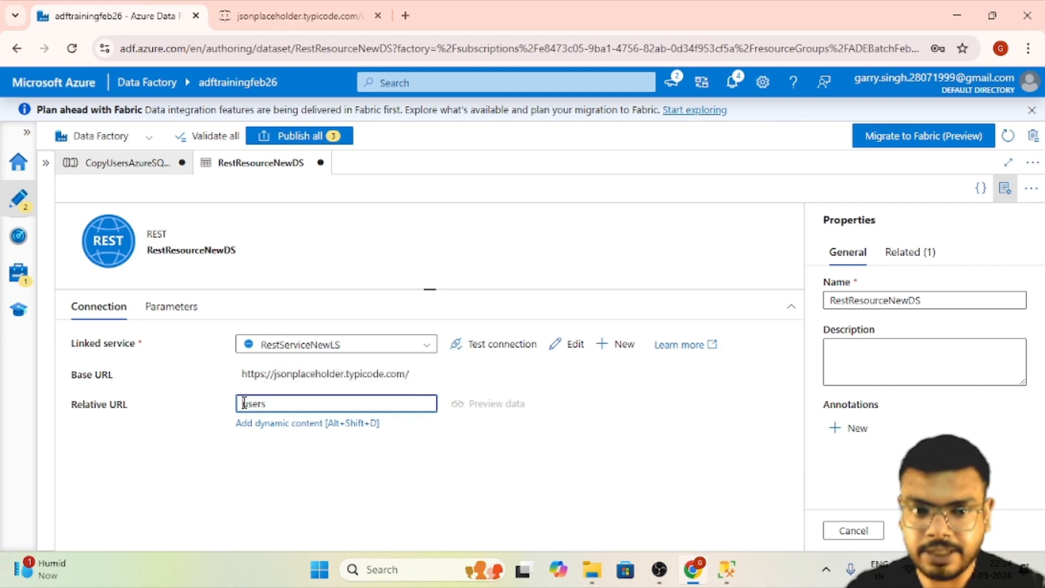
pyautogui.moveTo(318, 407); pyautogui.dragTo(130, 403)
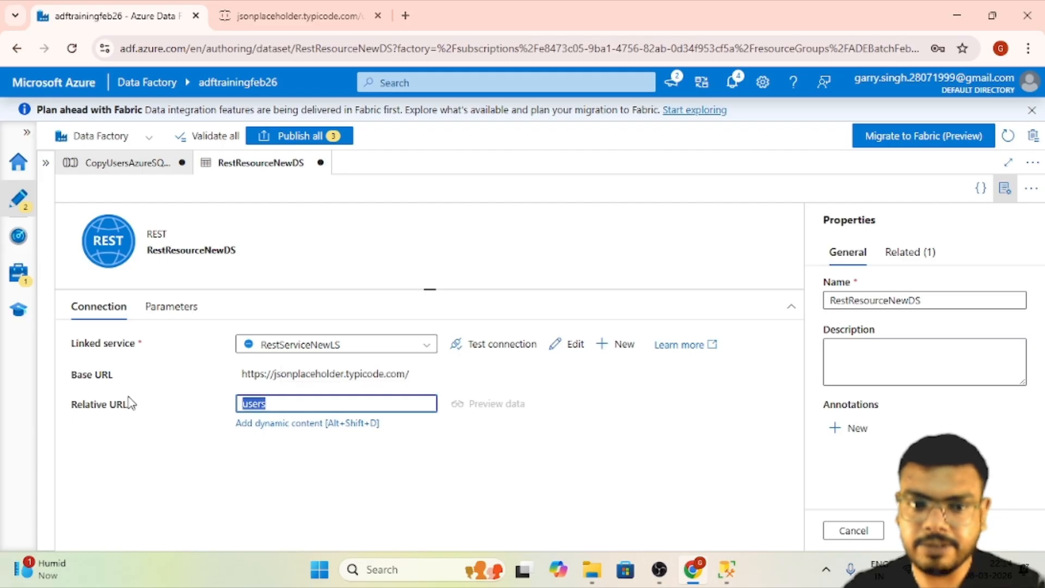
pyautogui.click(298, 511)
# - Try to import the schemas for the Copy data activity's mapping in the CopyUsersAzureSQLDB pipeline and view the details
pyautogui.click(136, 164)
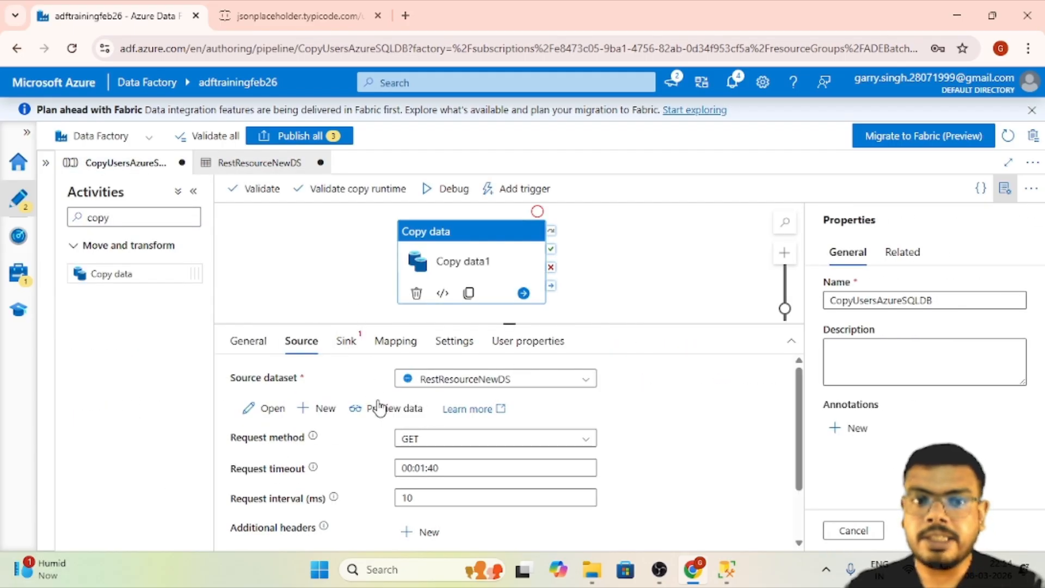
pyautogui.click(402, 346)
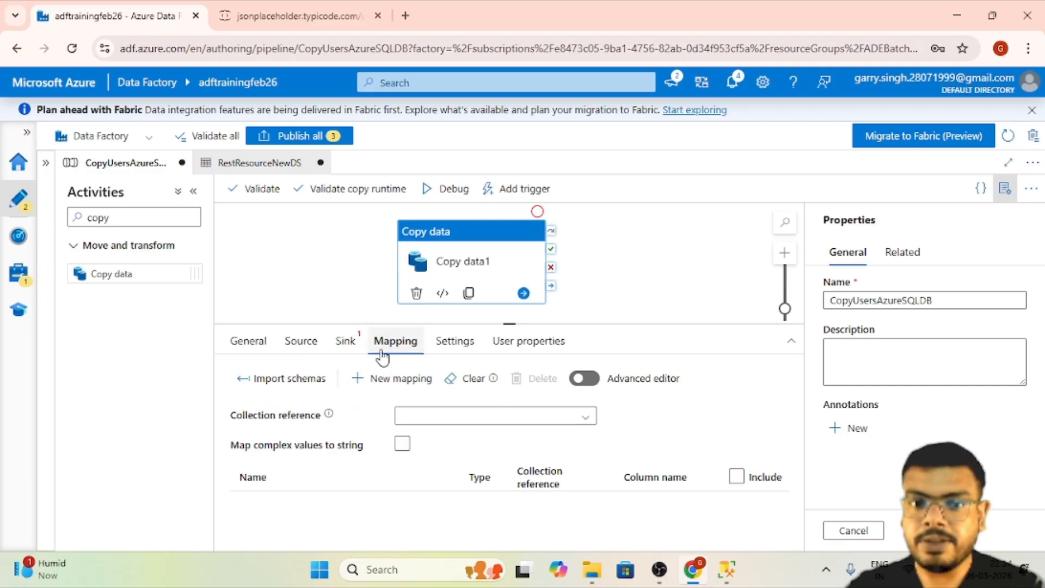
pyautogui.click(300, 381)
pyautogui.click(296, 396)
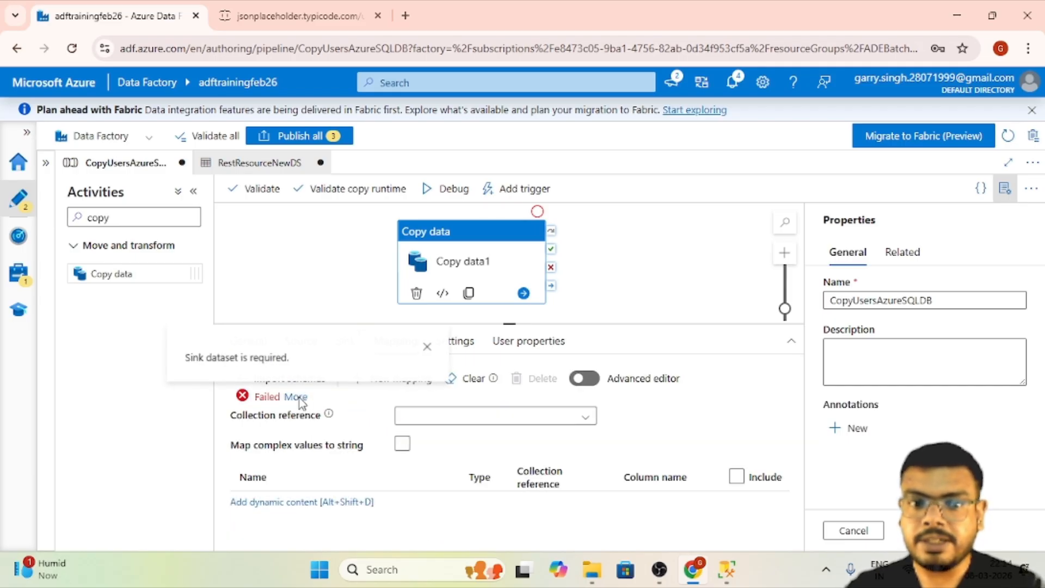
pyautogui.click(426, 347)
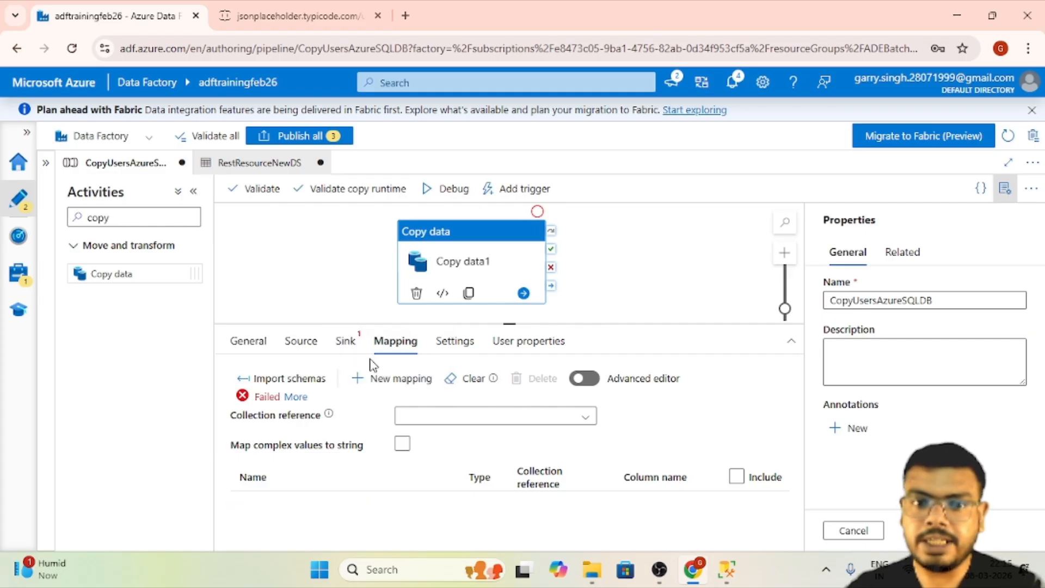
# - Start a new sink dataset for the Copy data activity using the Azure SQL Database data store
pyautogui.click(345, 341)
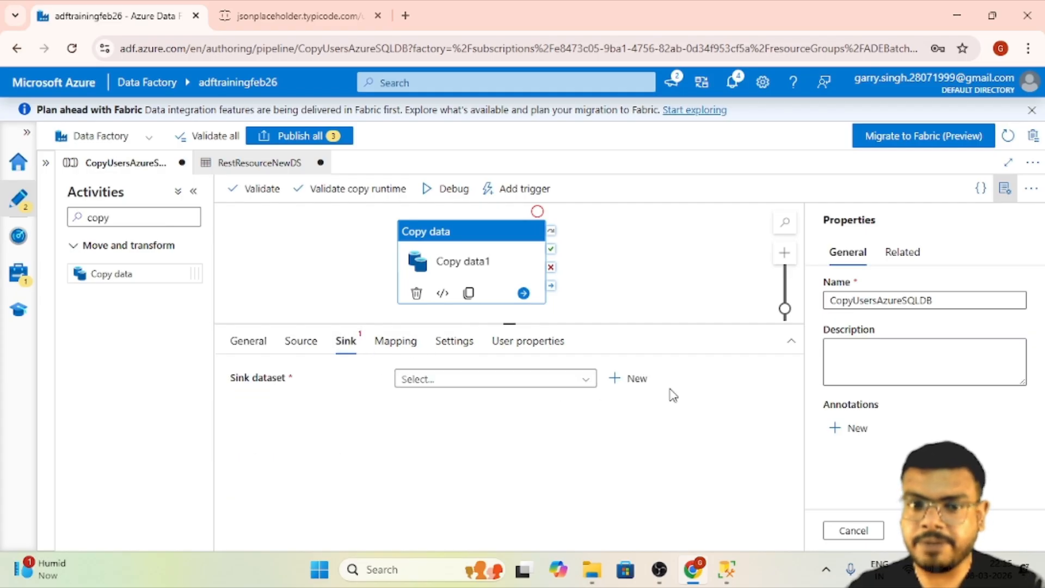
pyautogui.click(615, 381)
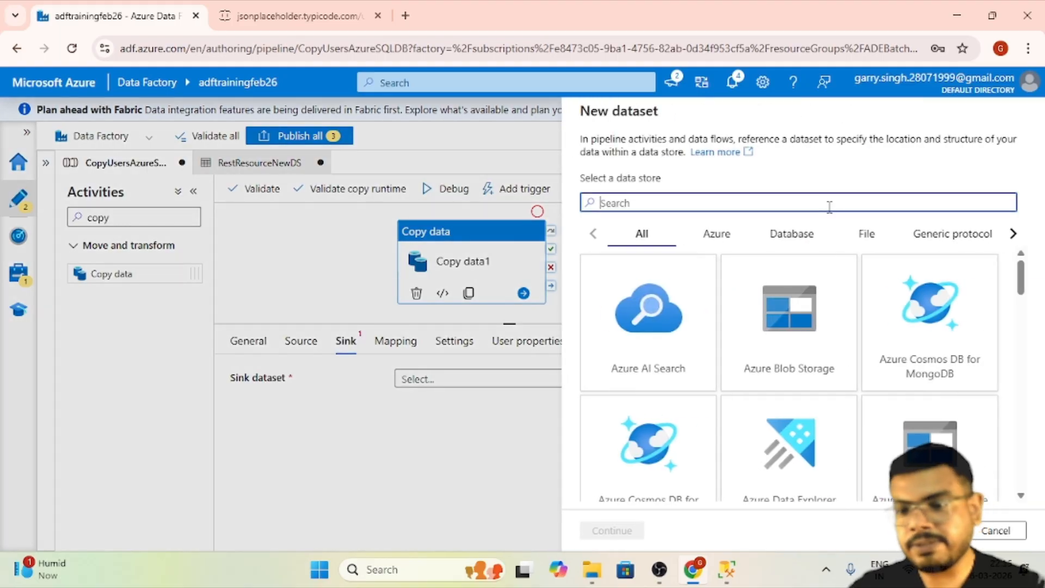
pyautogui.write('azure sql')
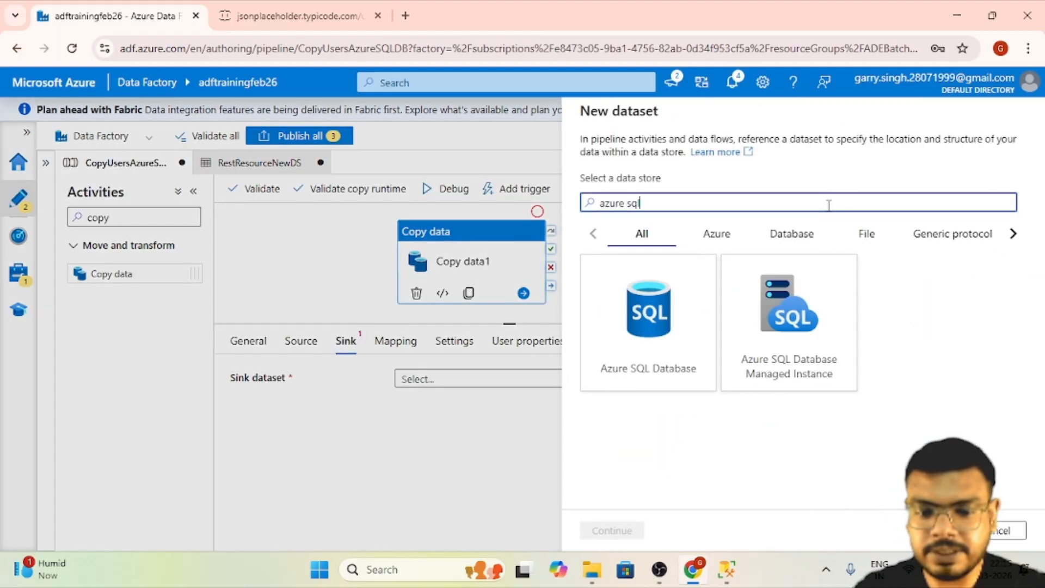
pyautogui.click(702, 326)
pyautogui.click(615, 530)
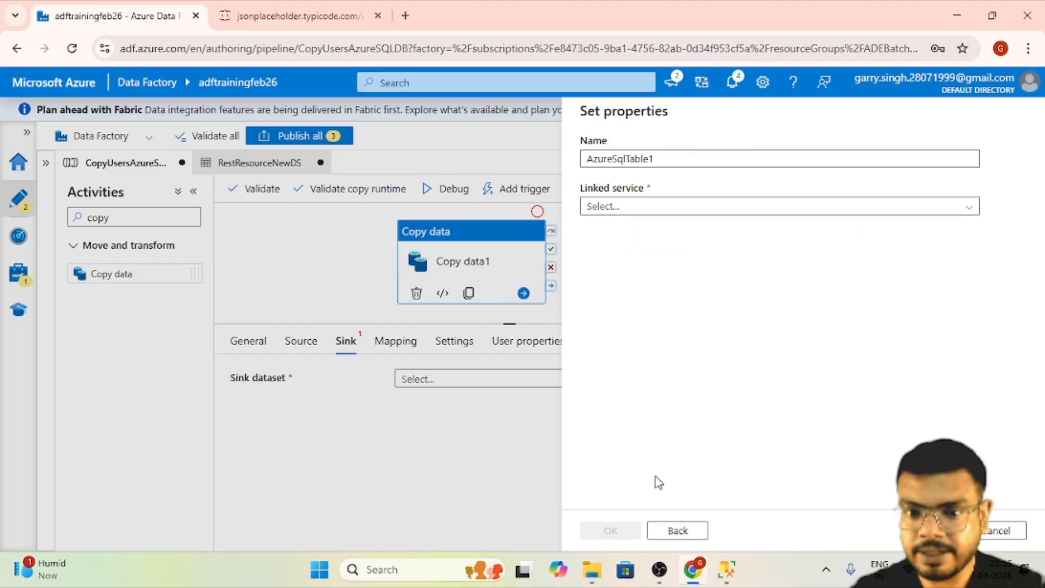
# - Name the sink dataset AzureSqlTableNewDS, assign it the AzureSqlDatabaseLSNew linked service and create it
pyautogui.click(715, 156)
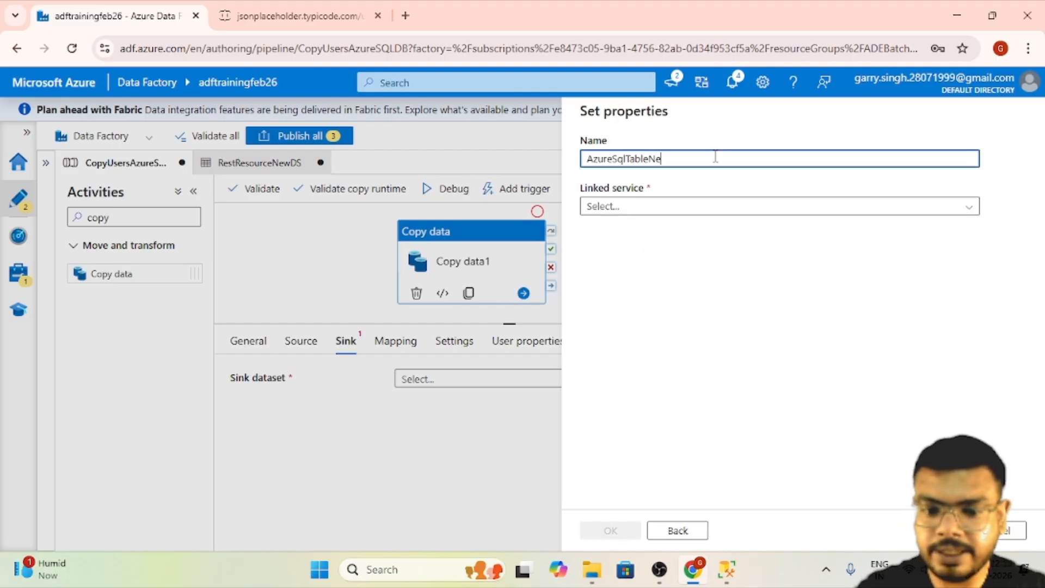
pyautogui.write('NewDS')
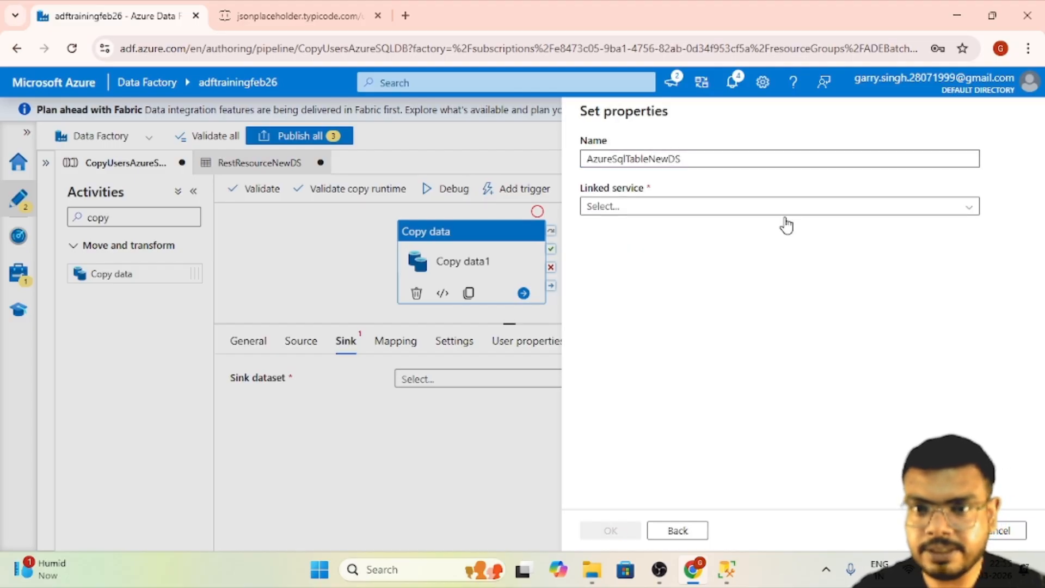
pyautogui.click(781, 210)
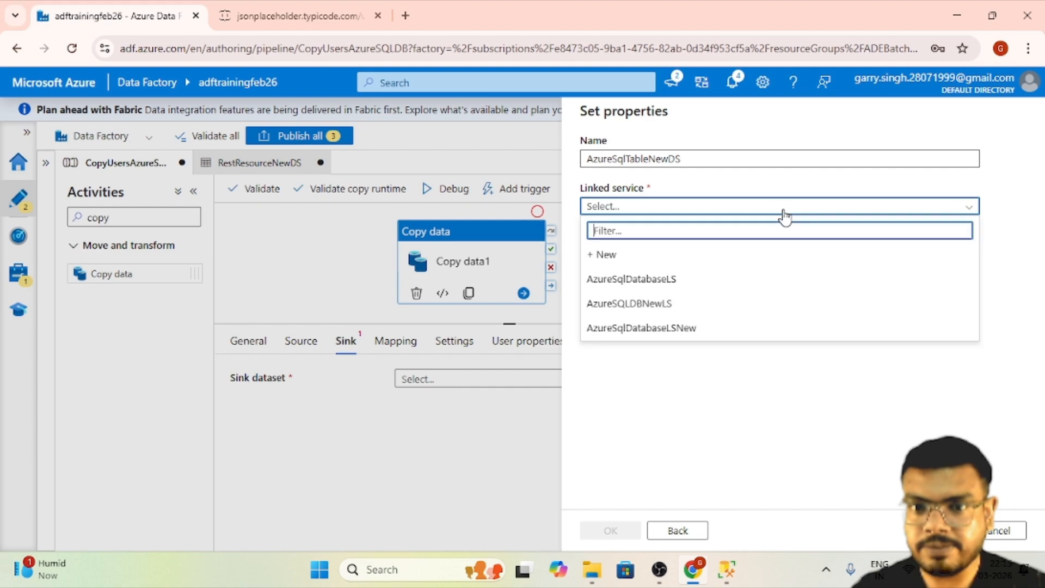
pyautogui.click(663, 329)
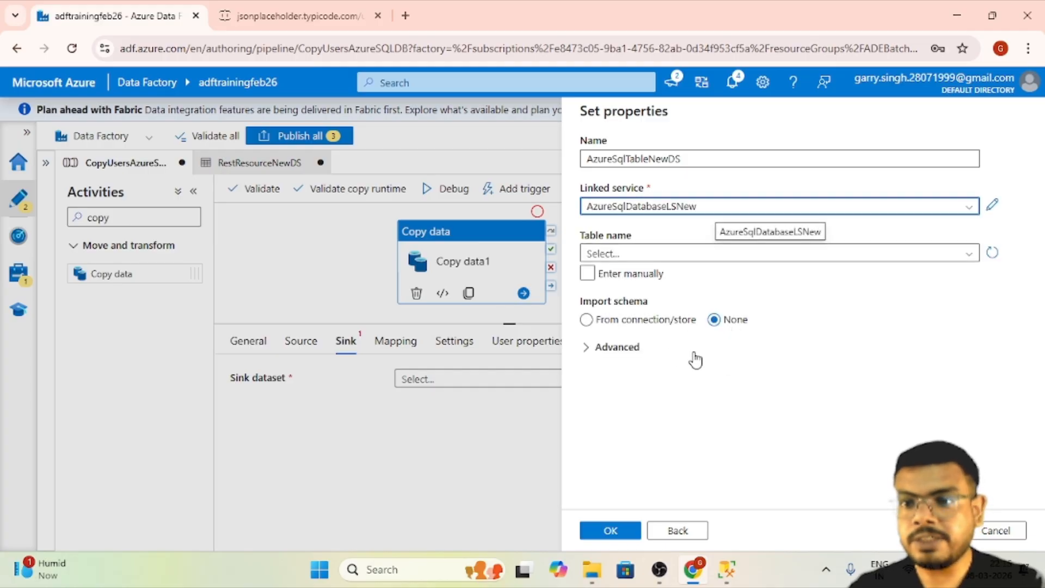
pyautogui.click(610, 530)
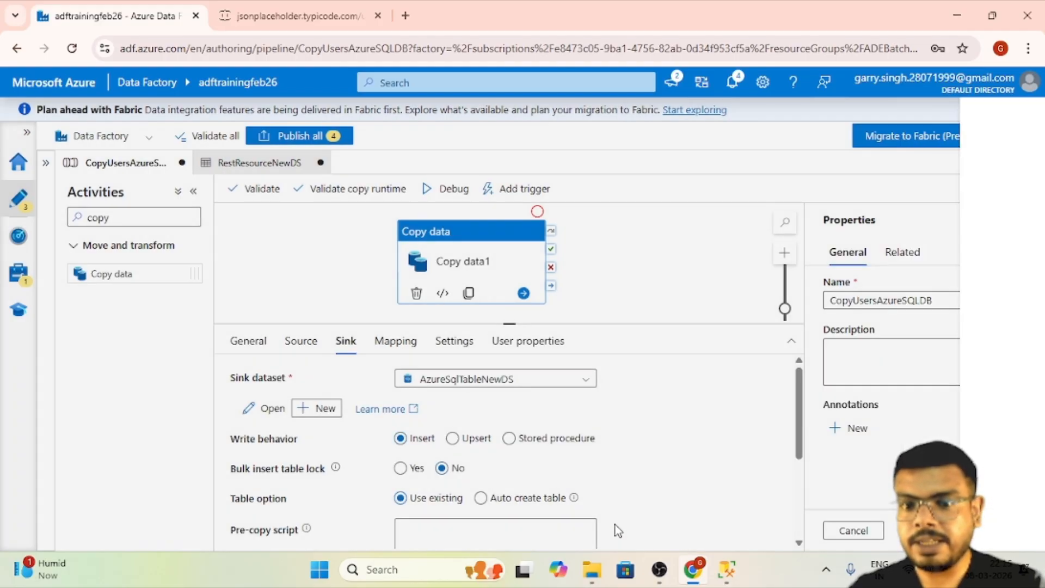
# - Open the AzureSqlTableNewDS dataset and manually enter its table as schema SalesLT, table usersnew
pyautogui.click(265, 409)
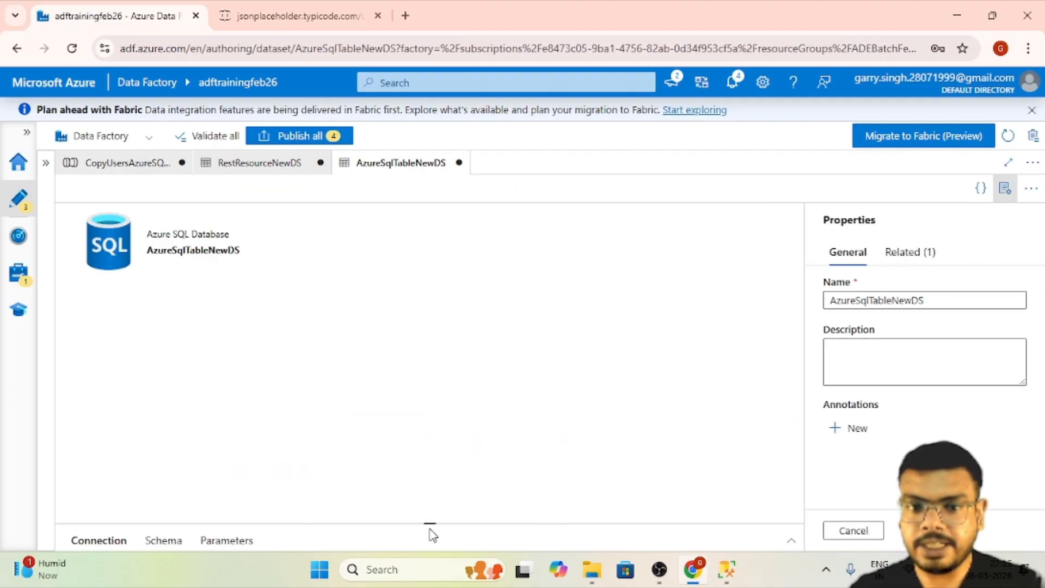
pyautogui.moveTo(429, 521); pyautogui.dragTo(436, 284)
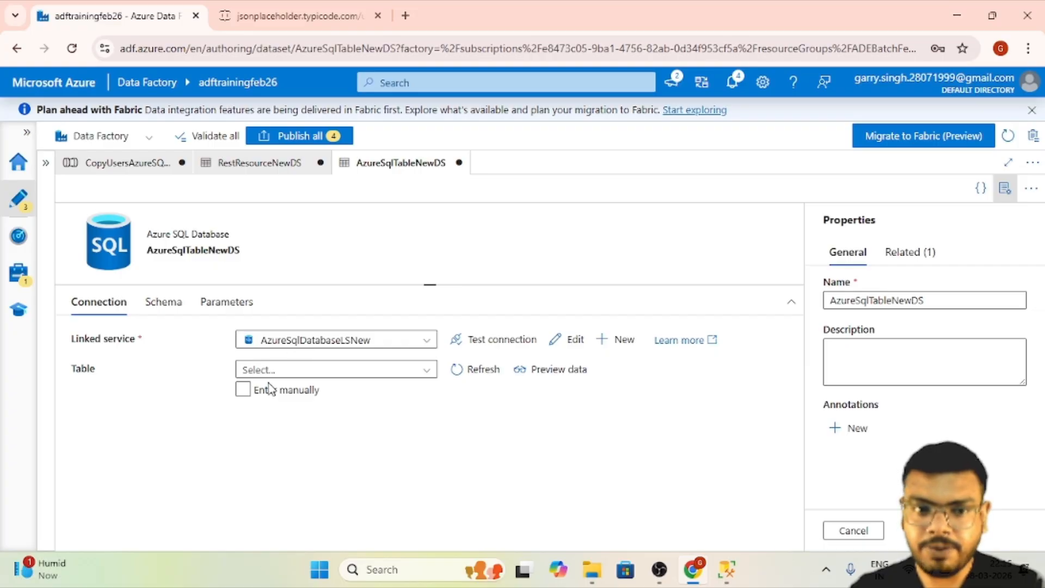
pyautogui.click(249, 389)
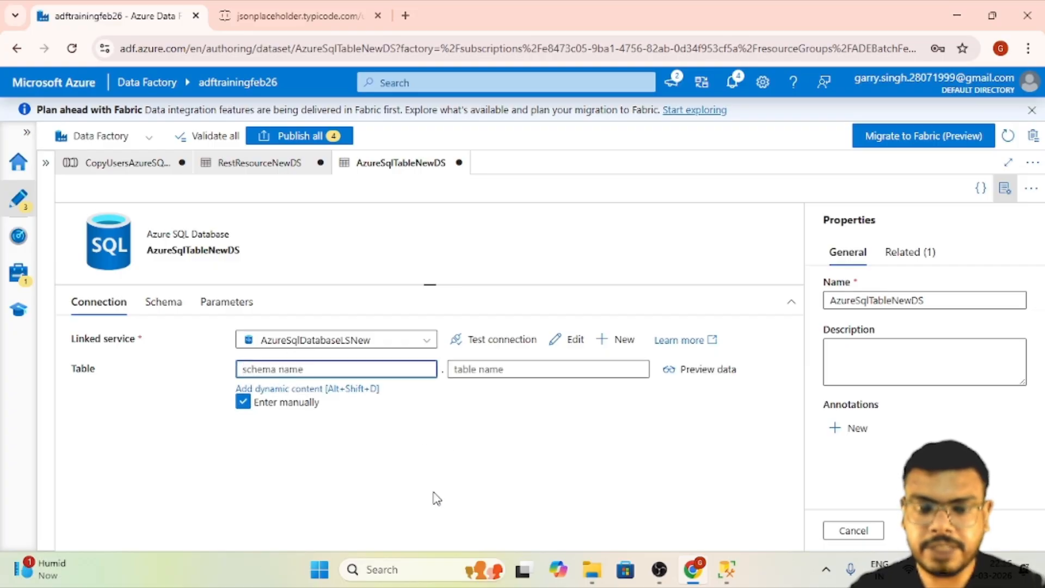
pyautogui.write('SalesLT')
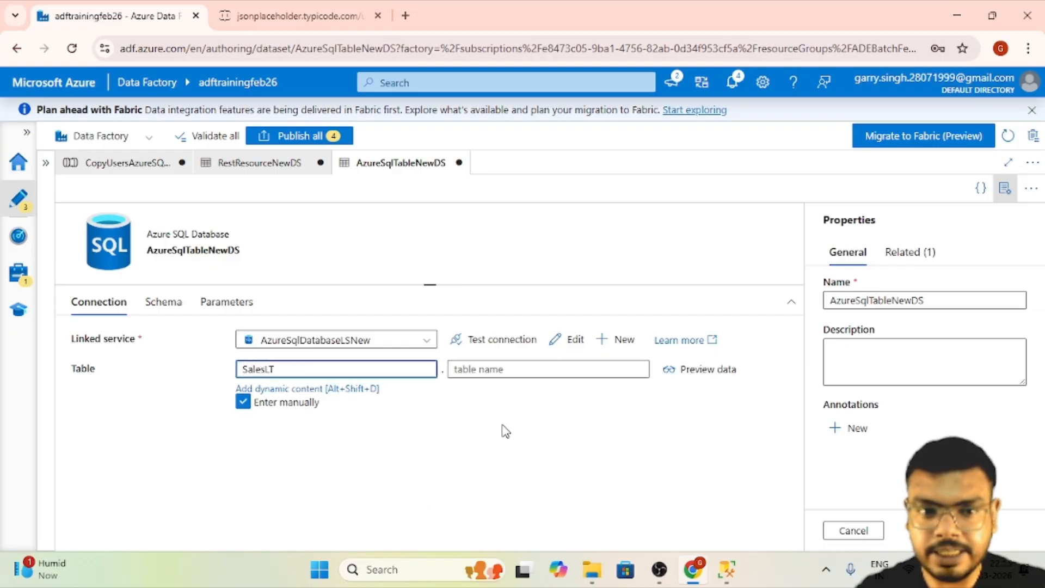
pyautogui.click(524, 370)
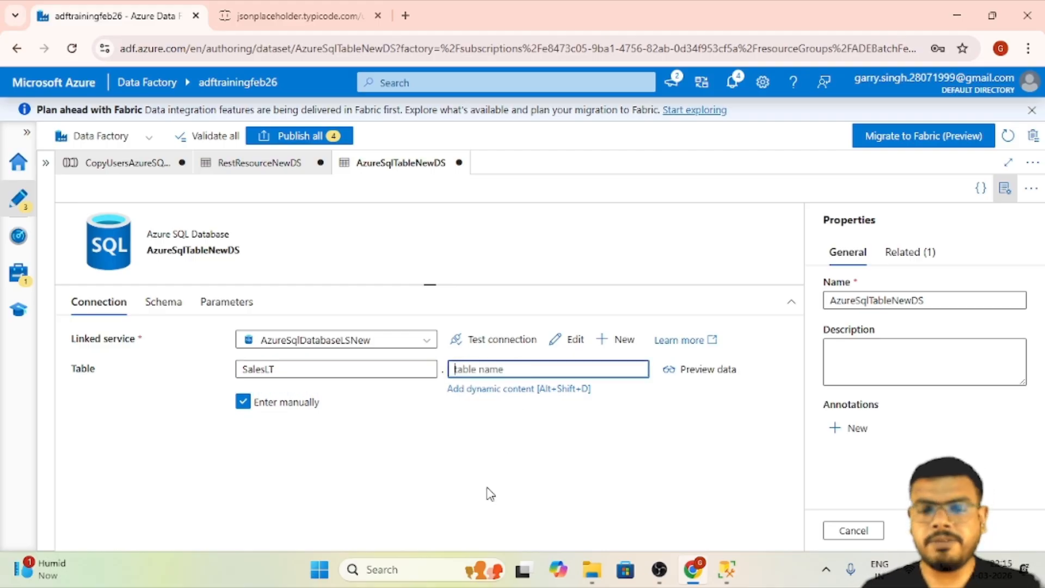
pyautogui.write('users')
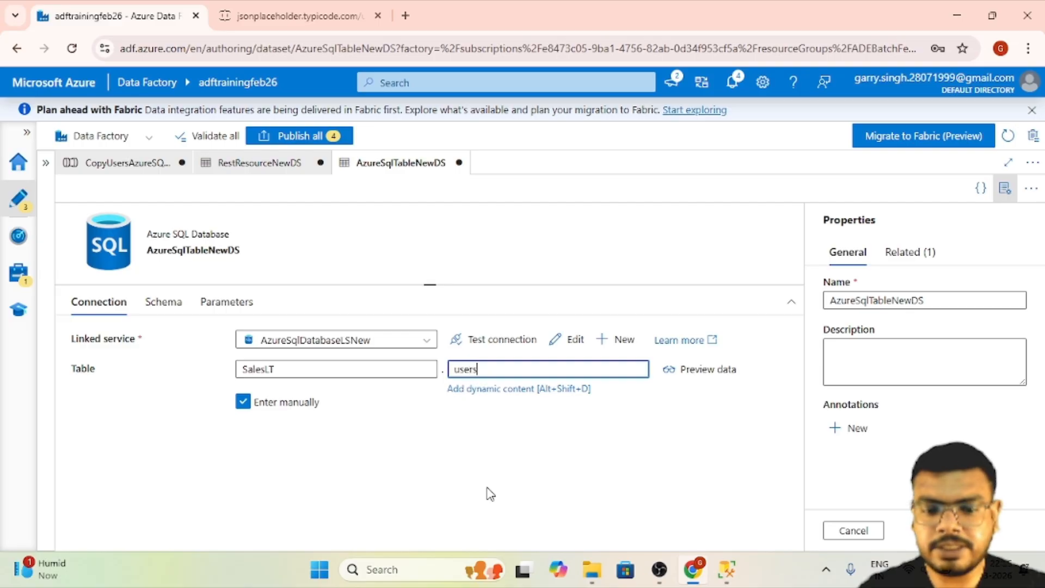
pyautogui.write('new')
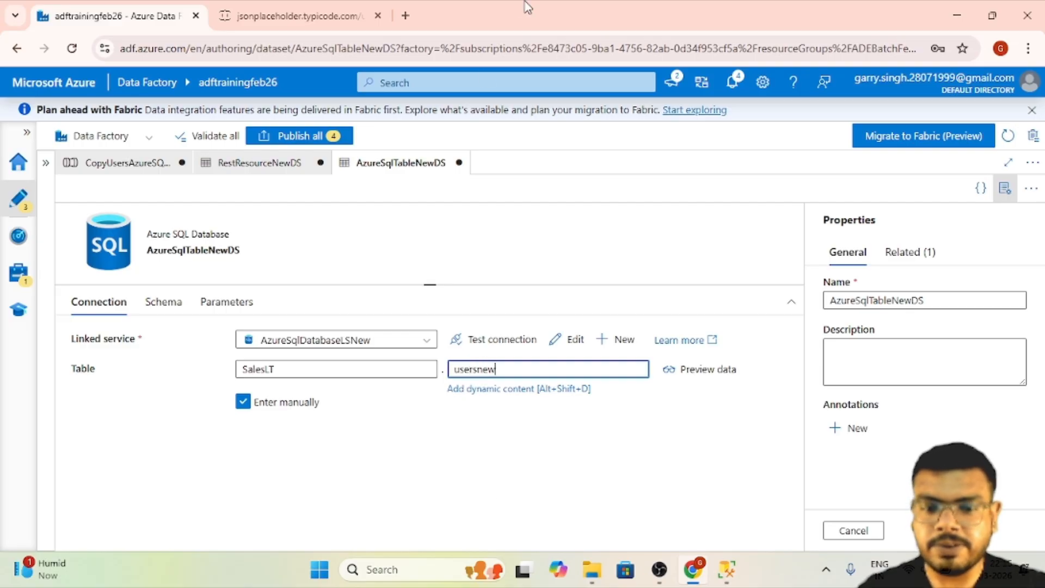
pyautogui.doubleClick(479, 370)
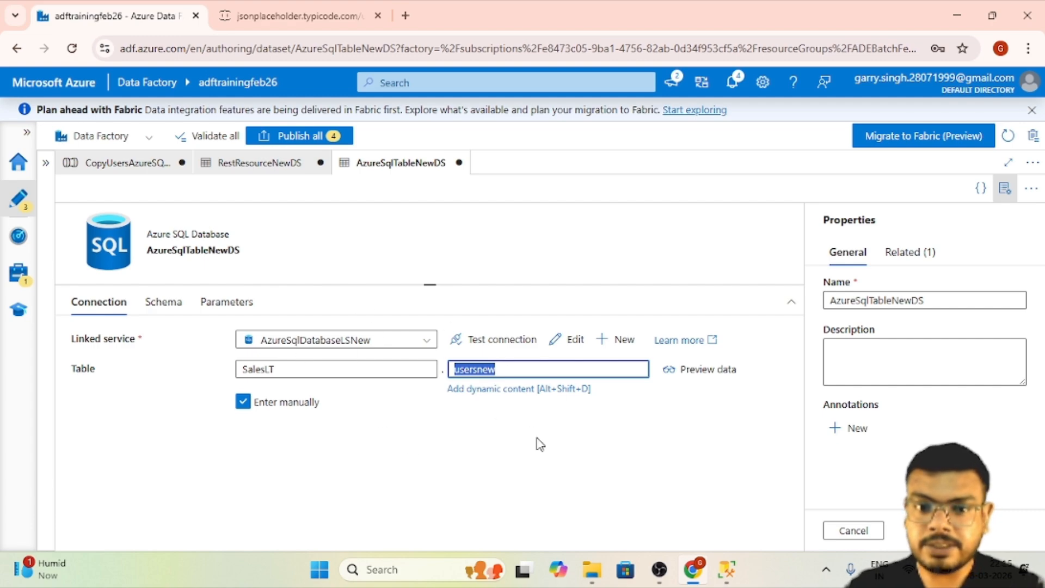
# - Switch to SQL Server Management Studio, dismiss the connection dialog and delete the drop table SalesLT.users statement from the query
pyautogui.click(731, 571)
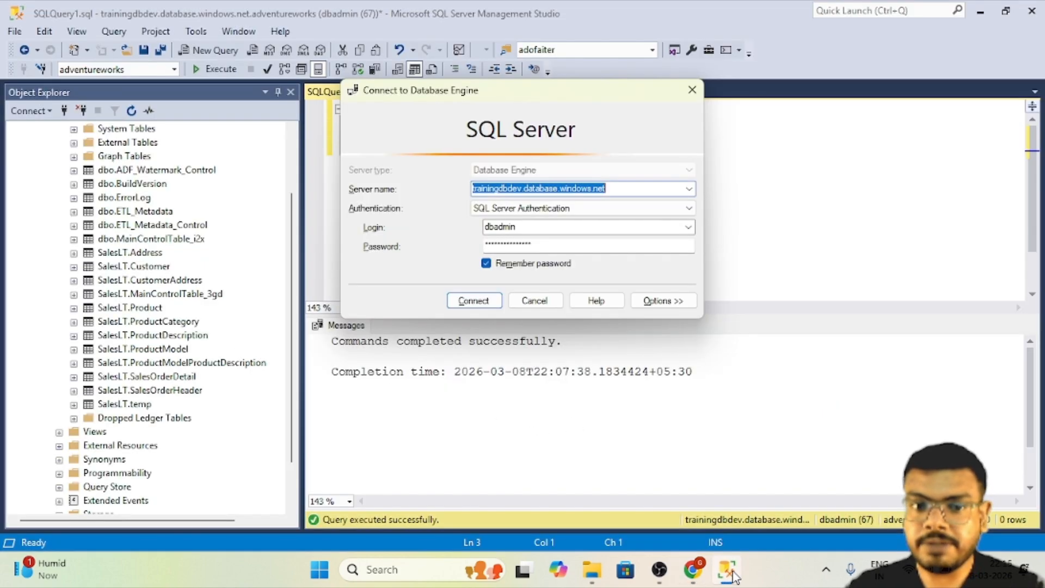
pyautogui.click(536, 302)
pyautogui.click(565, 143)
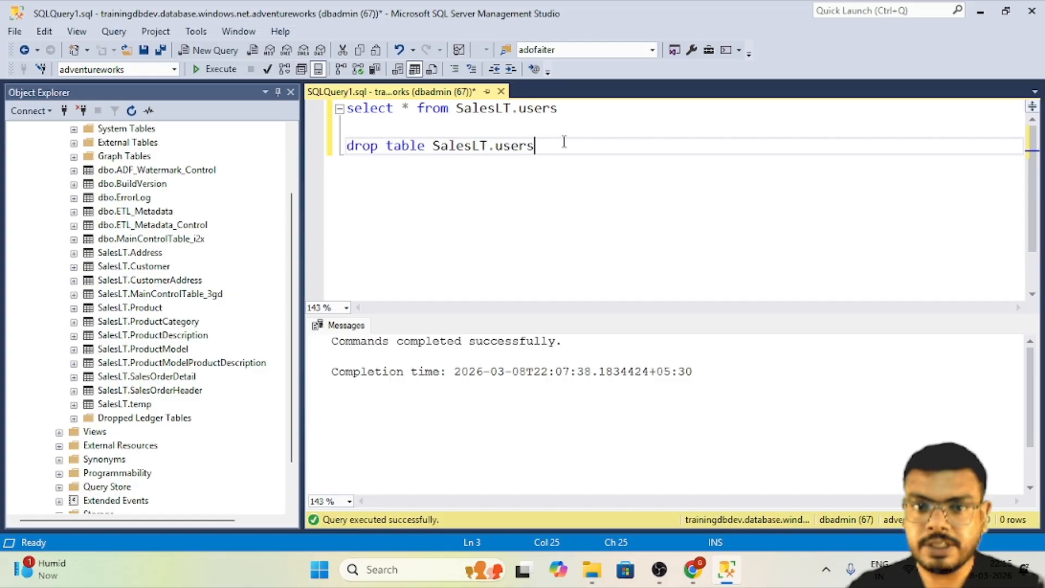
pyautogui.hotkey('shift', 'Home')
pyautogui.press('BackSpace')
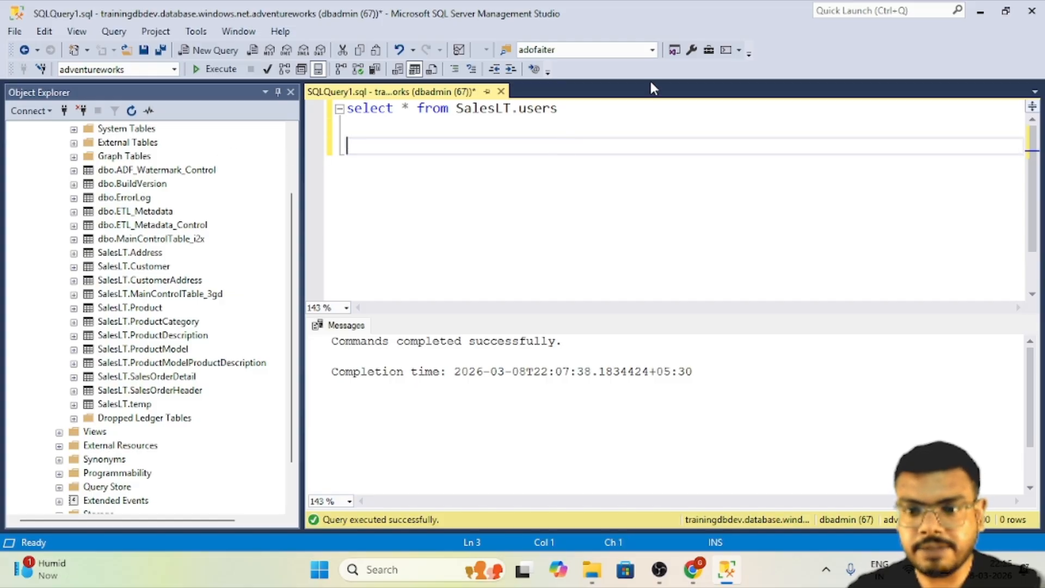
# - Change the select query's table to SalesLT.usersnew, execute it, examine the returned message and return to Data Factory
pyautogui.hotkey('alt', 'Tab')
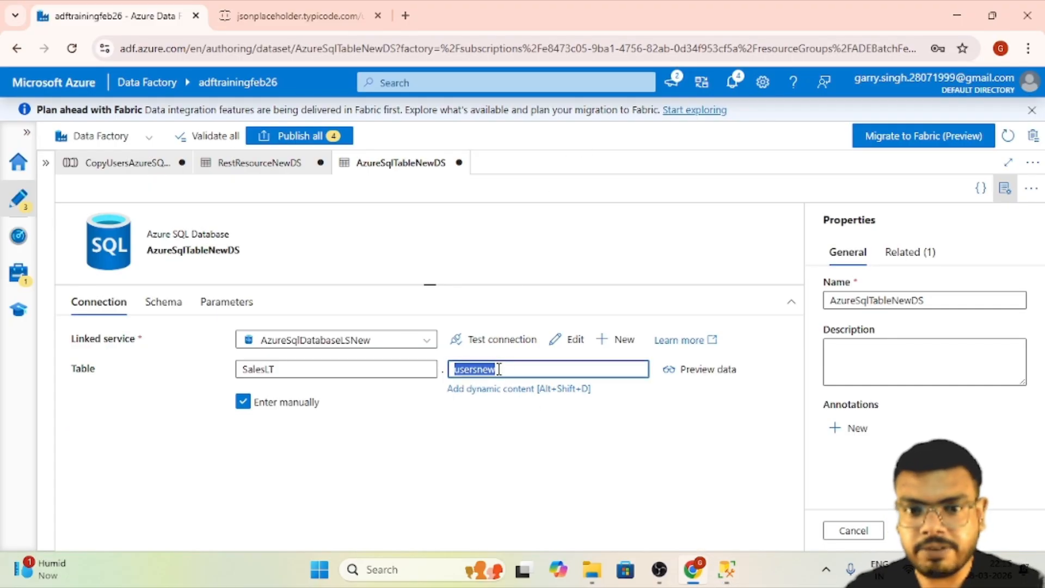
pyautogui.hotkey('ctrl', 'c')
pyautogui.hotkey('alt', 'Tab')
pyautogui.doubleClick(535, 110)
pyautogui.hotkey('ctrl', 'v')
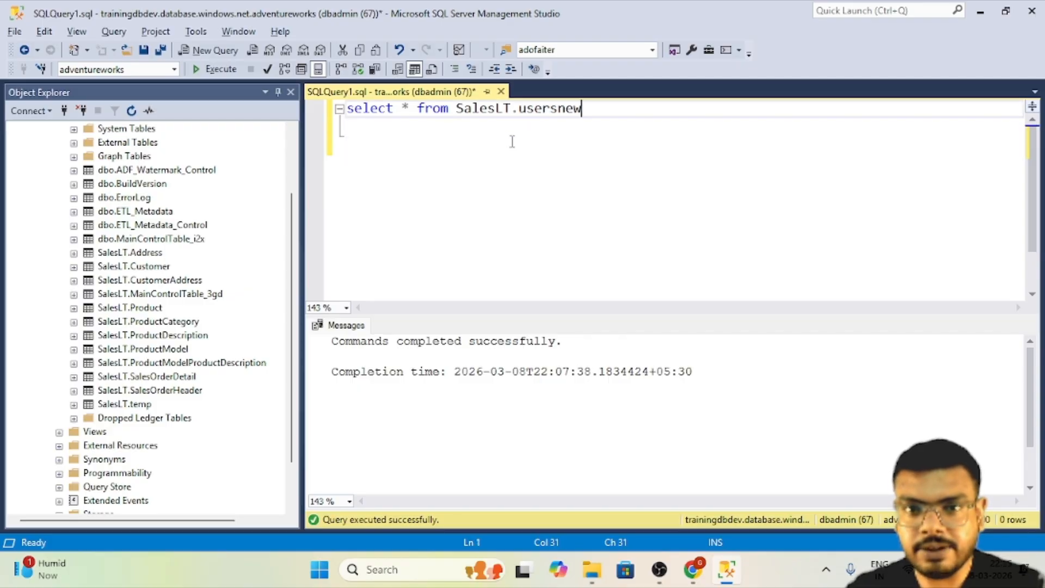
pyautogui.click(215, 69)
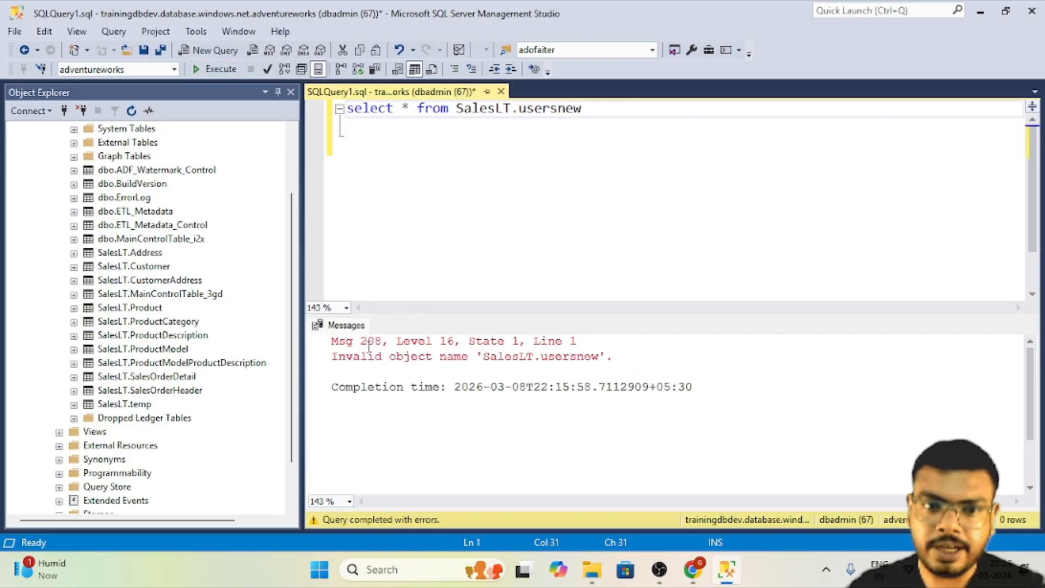
pyautogui.moveTo(369, 343); pyautogui.dragTo(762, 369)
pyautogui.moveTo(682, 366); pyautogui.dragTo(196, 349)
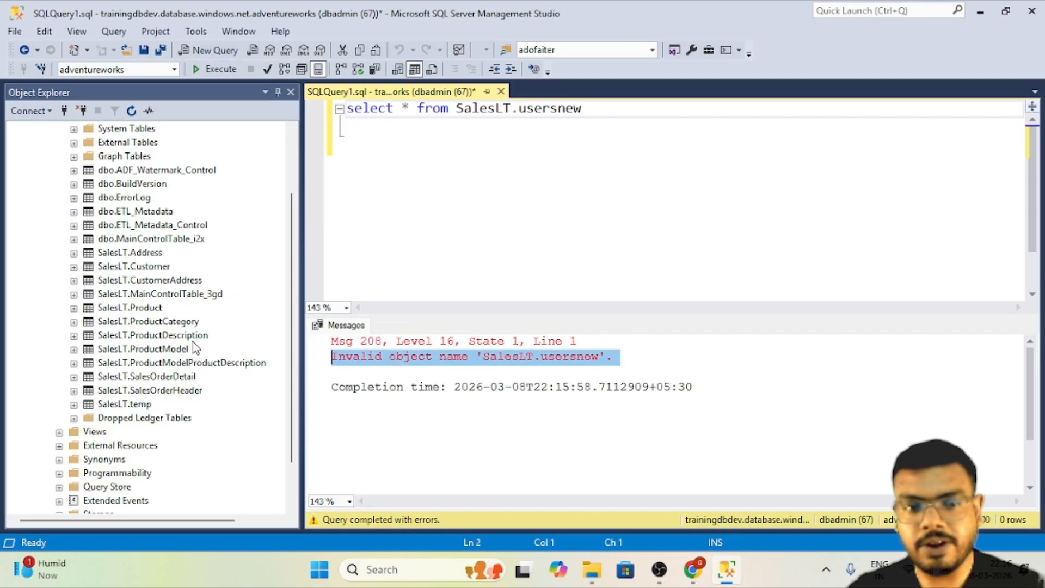
pyautogui.hotkey('alt', 'Tab')
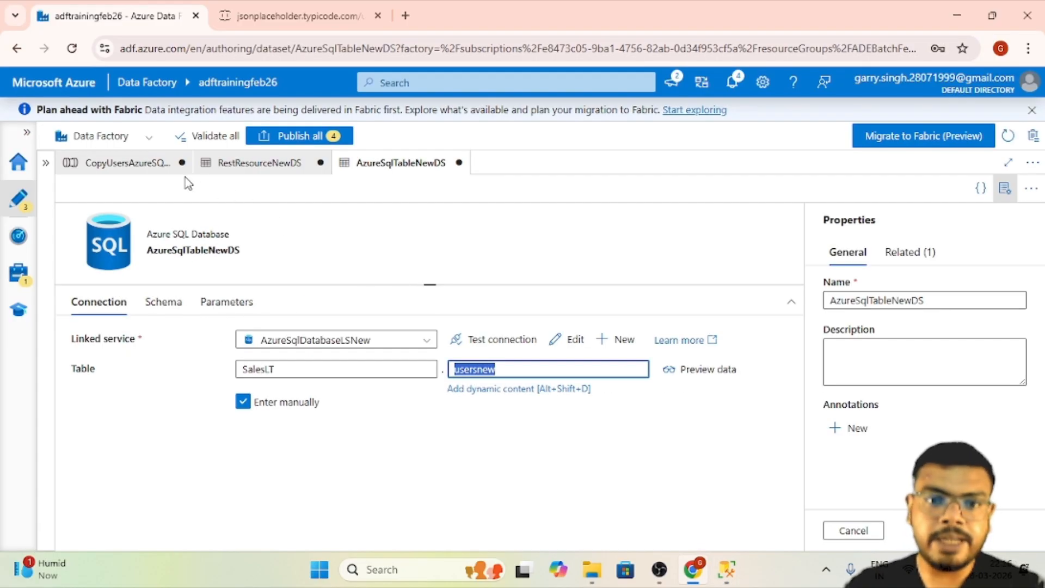
# - Return to the CopyUsersAzureSQLDB pipeline, try to import the schemas for the Copy data1 mapping and read the import error details
pyautogui.click(139, 163)
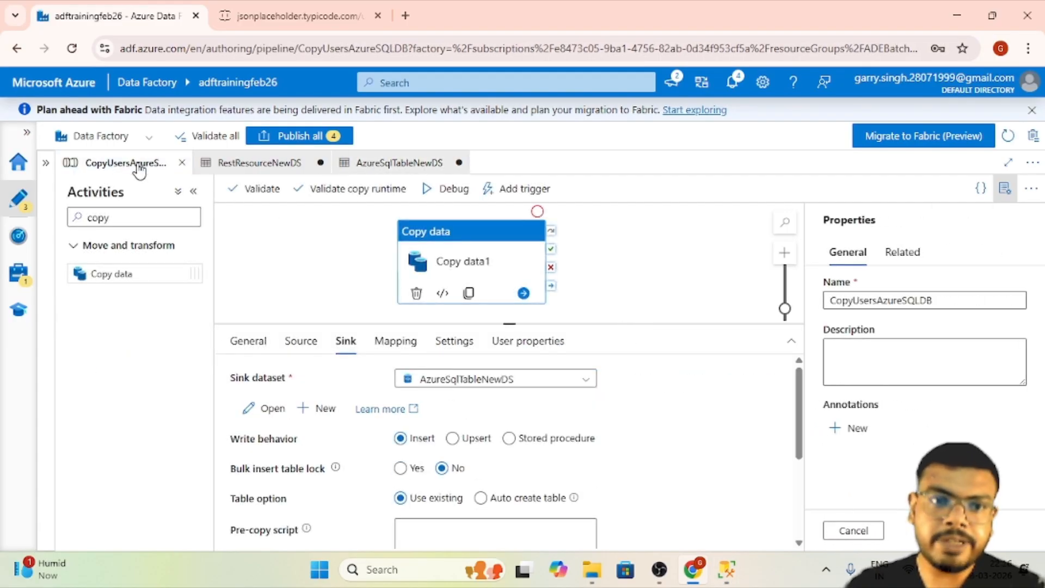
pyautogui.click(403, 343)
pyautogui.click(288, 381)
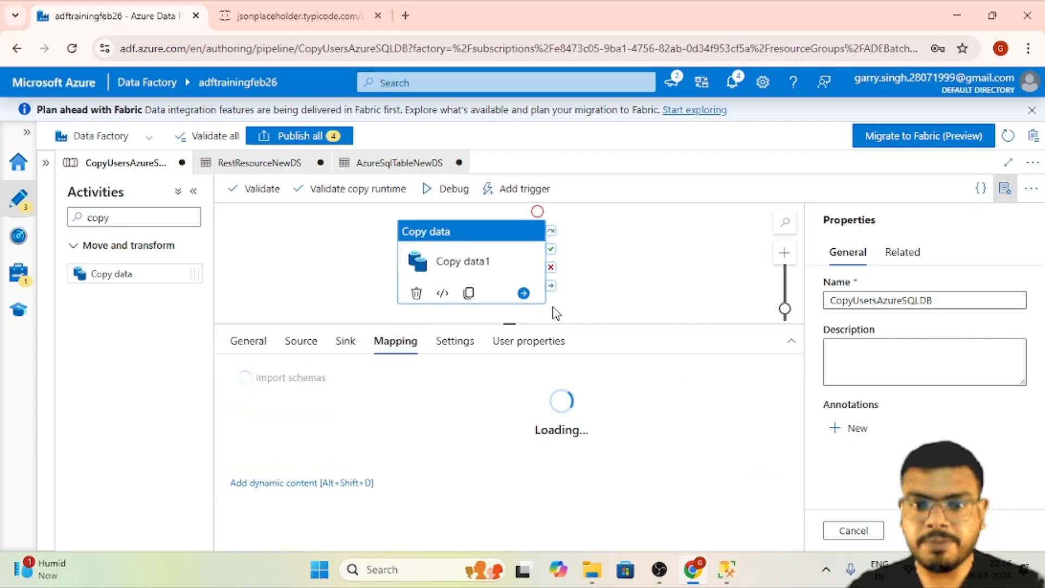
pyautogui.moveTo(520, 325); pyautogui.dragTo(521, 206)
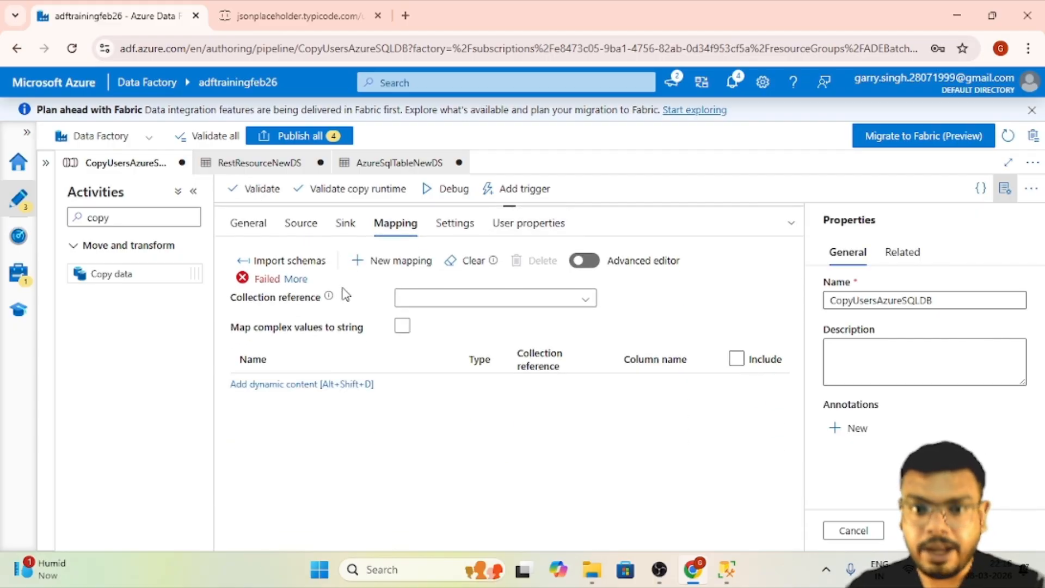
pyautogui.click(296, 278)
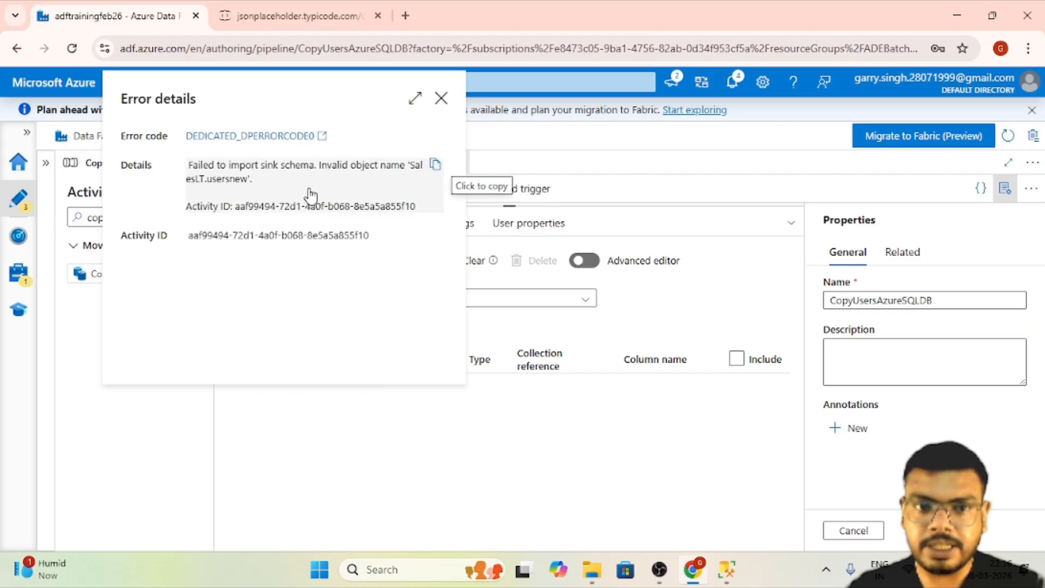
pyautogui.click(441, 98)
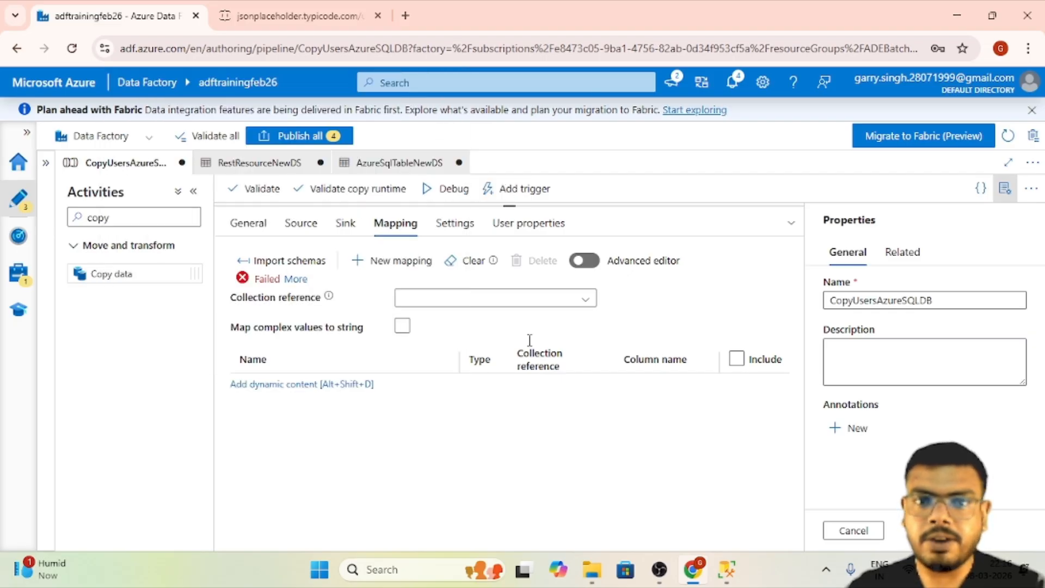
# - Review the Copy data1 activity's source and sink settings and return to its mapping
pyautogui.click(301, 223)
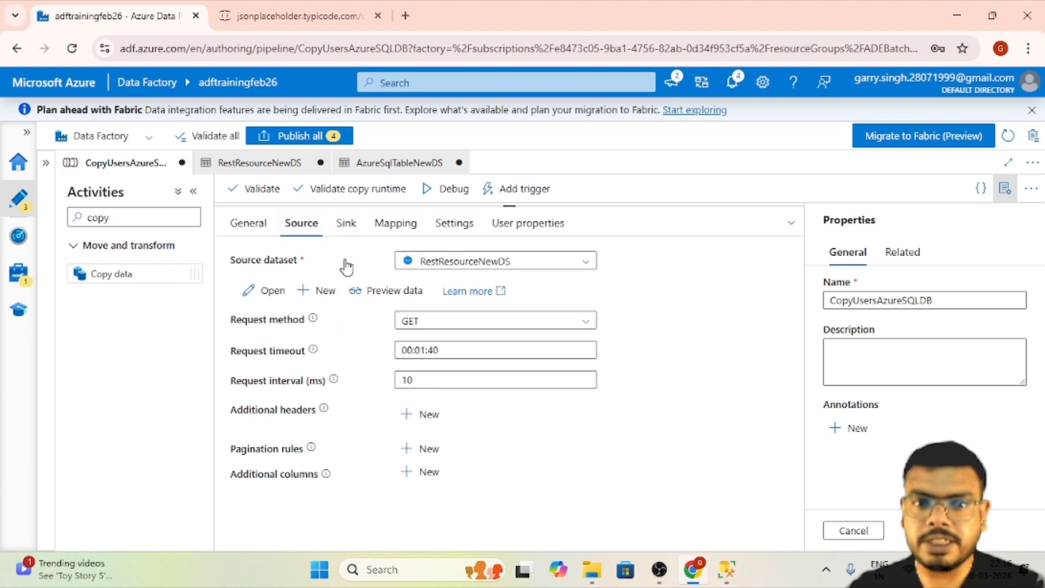
pyautogui.click(345, 225)
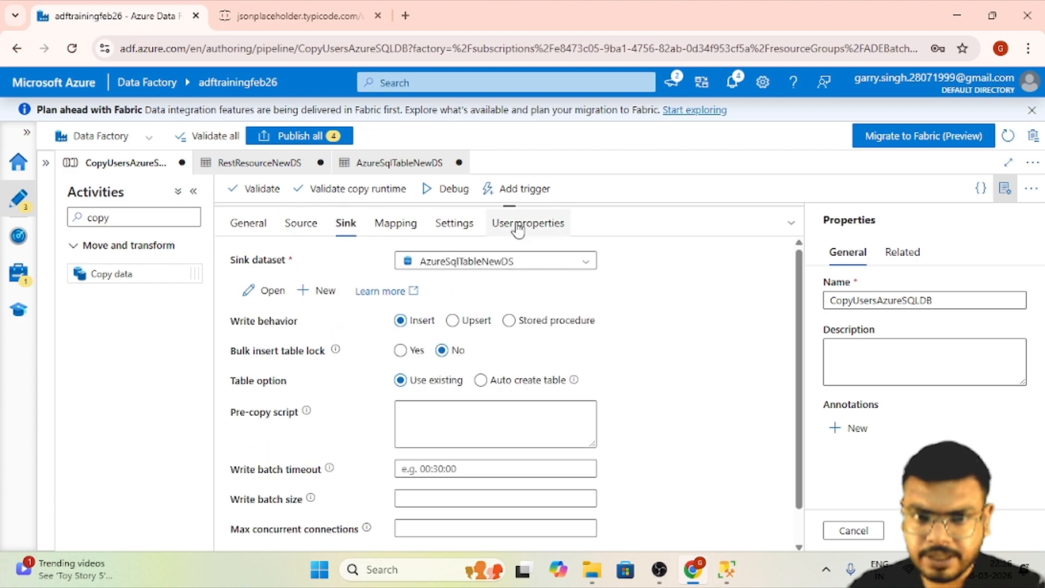
pyautogui.moveTo(531, 218); pyautogui.dragTo(520, 292)
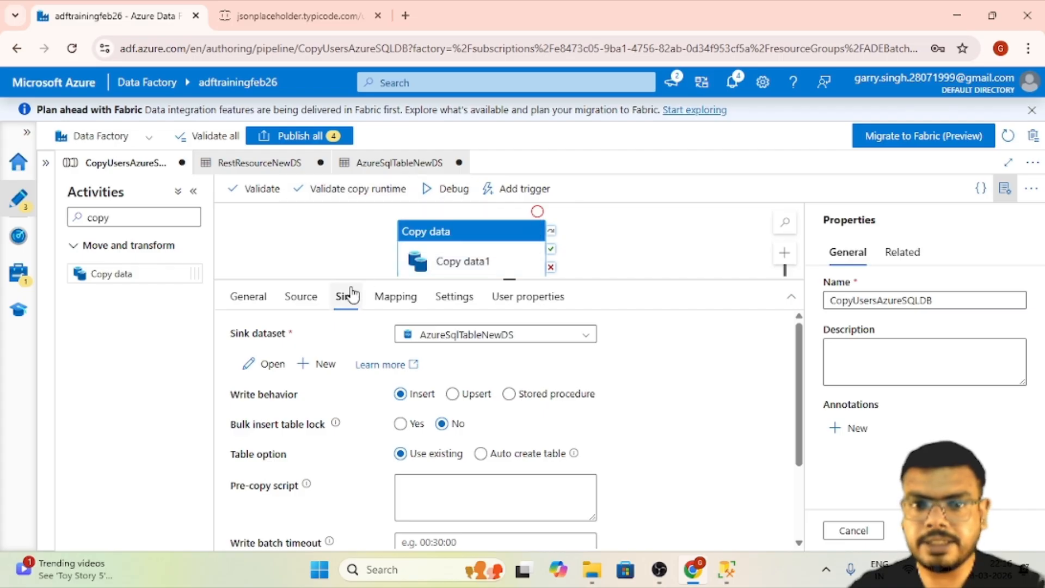
pyautogui.click(408, 305)
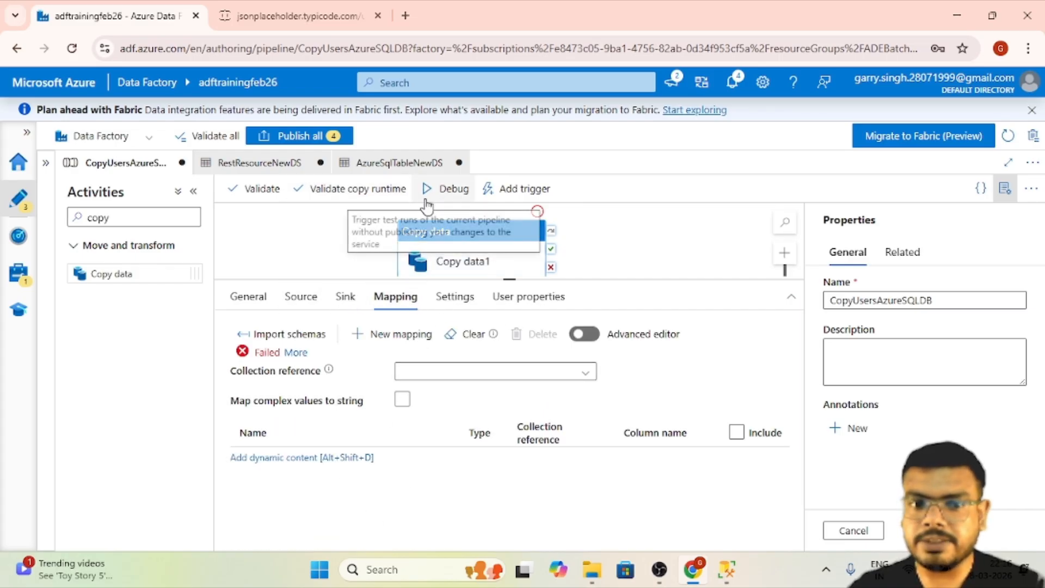
# - Start a debug run of the CopyUsersAzureSQLDB pipeline and keep refreshing its run status until the Copy data1 activity finishes
pyautogui.click(452, 196)
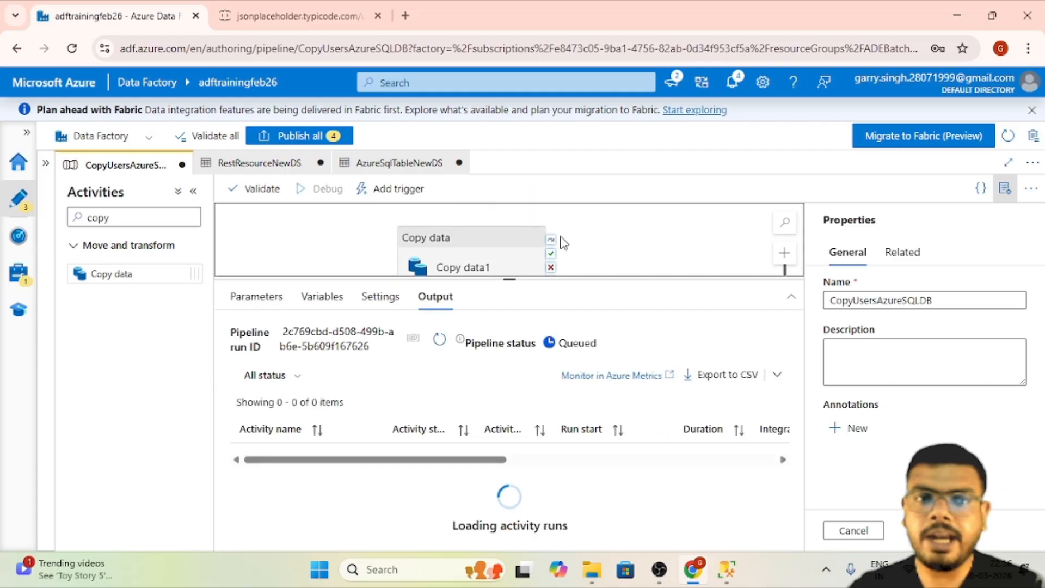
pyautogui.click(441, 341)
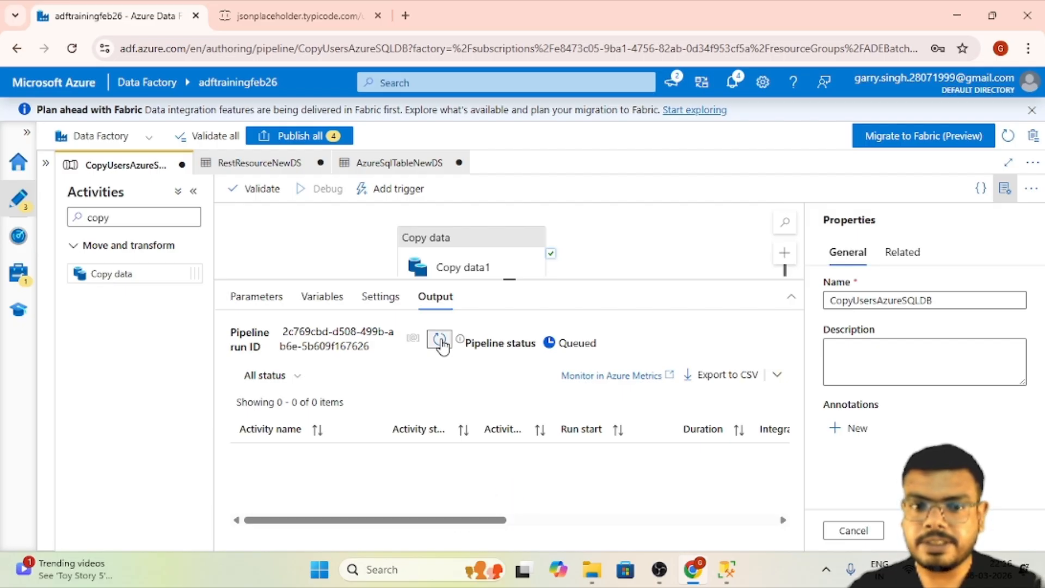
pyautogui.click(440, 342)
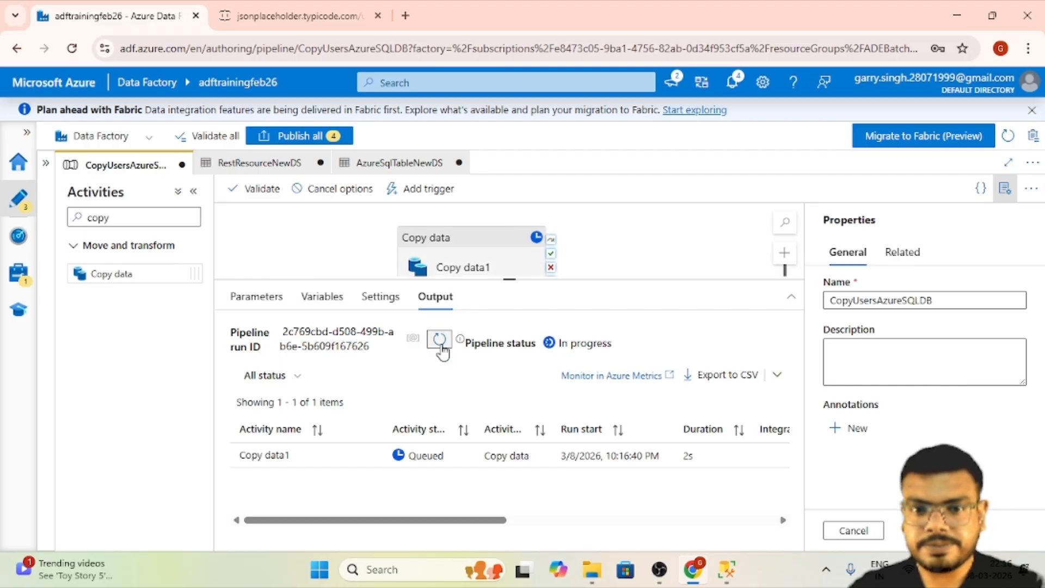
pyautogui.click(440, 340)
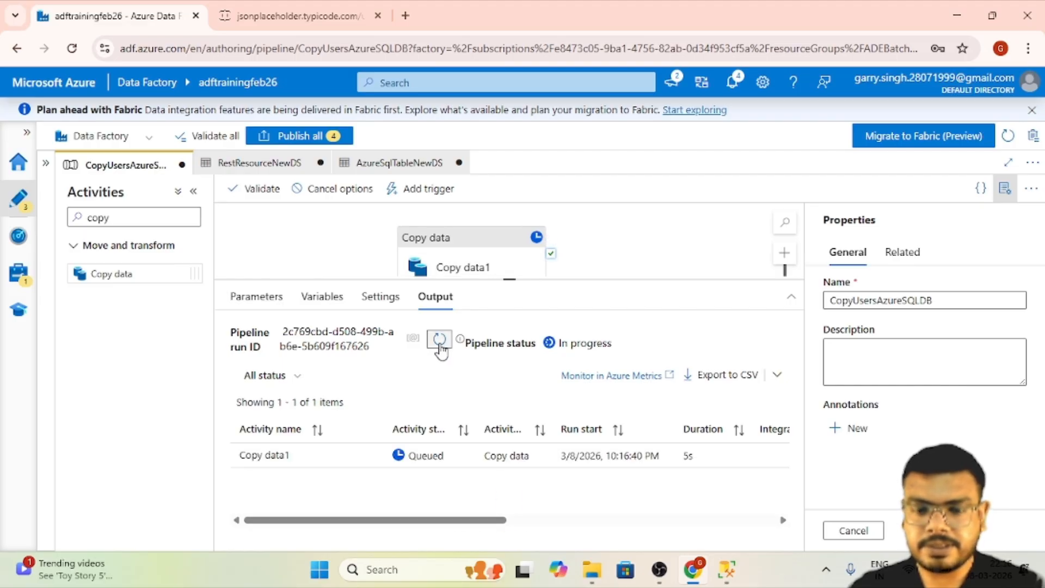
pyautogui.click(440, 343)
pyautogui.click(440, 342)
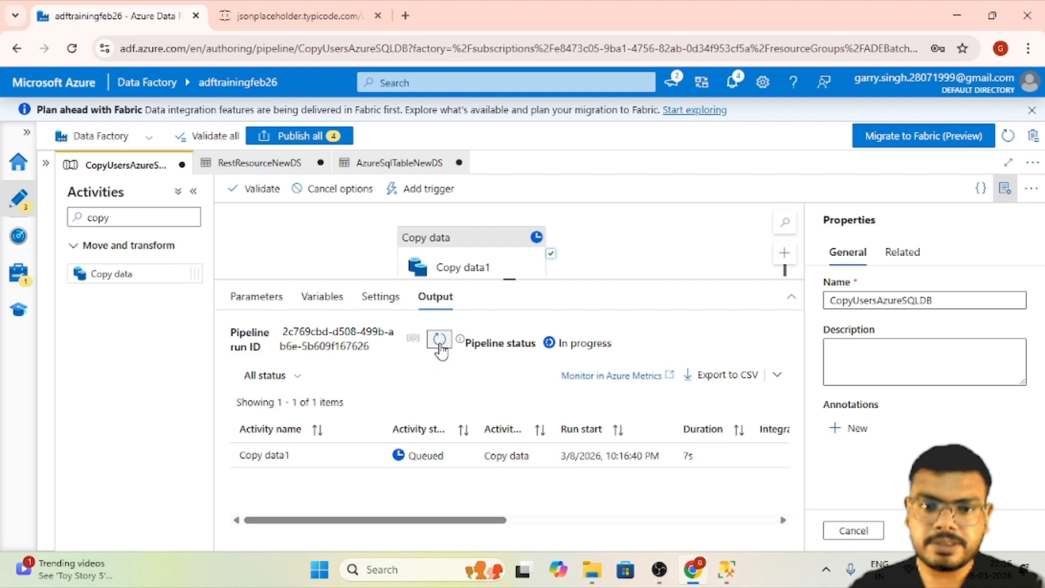
pyautogui.click(440, 342)
pyautogui.click(439, 341)
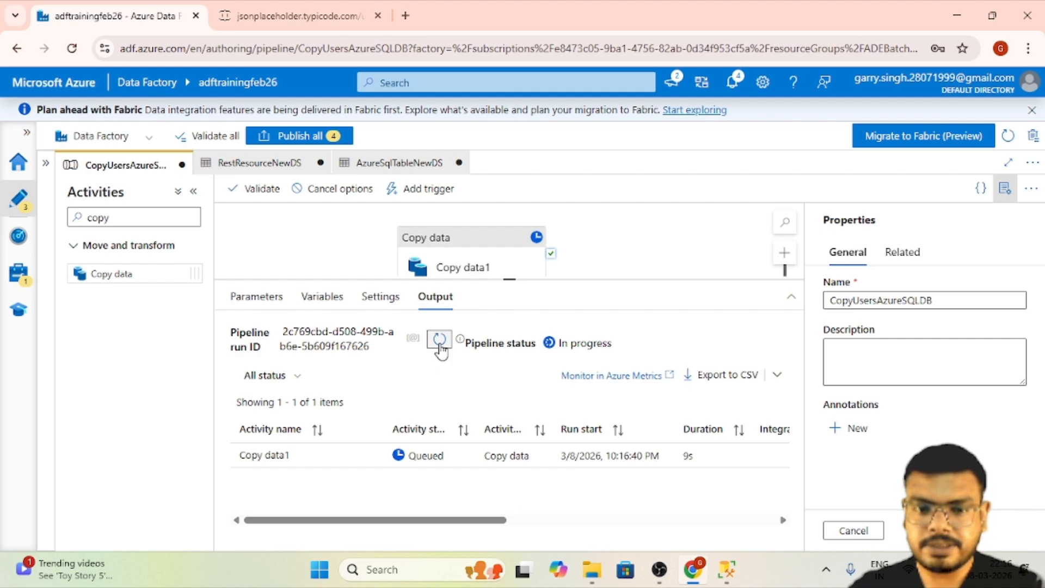
pyautogui.click(440, 341)
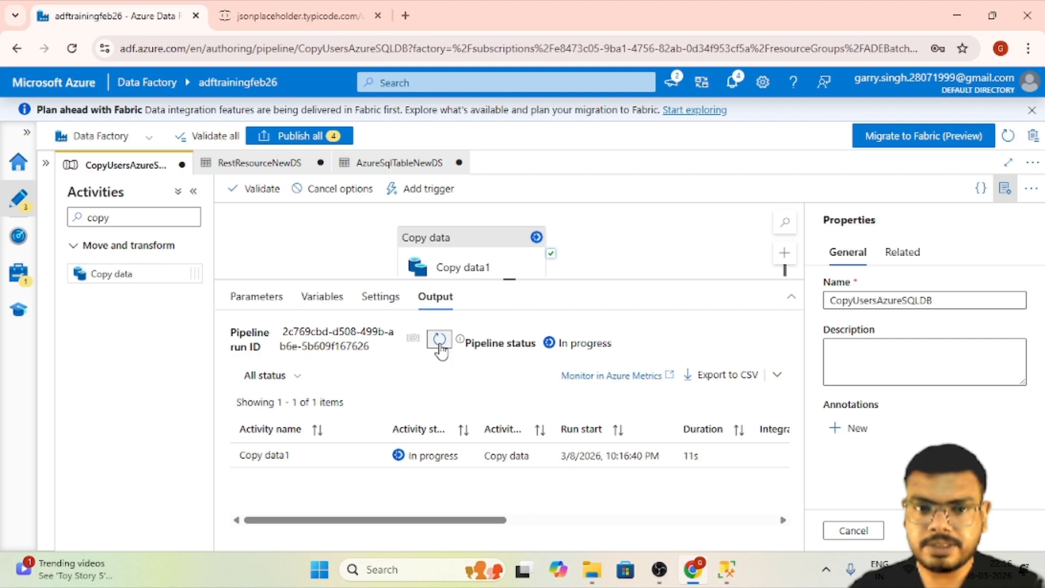
pyautogui.click(440, 341)
pyautogui.click(440, 341)
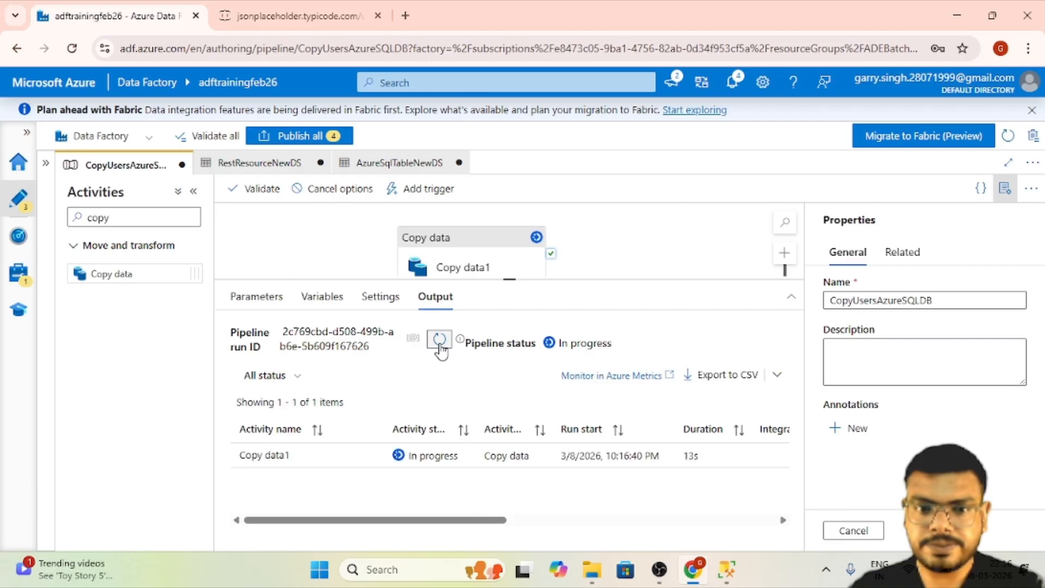
pyautogui.click(440, 341)
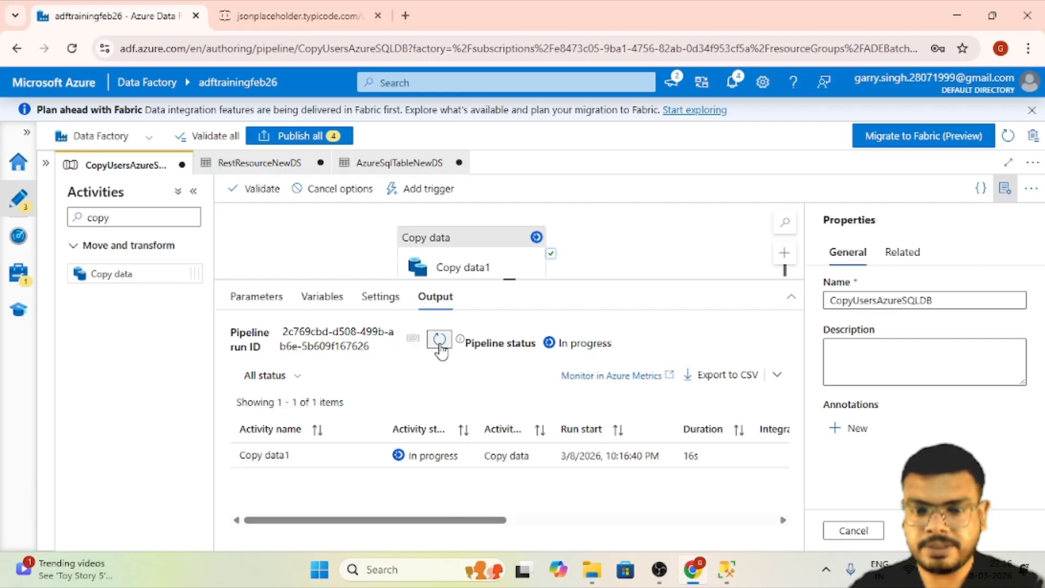
pyautogui.click(440, 341)
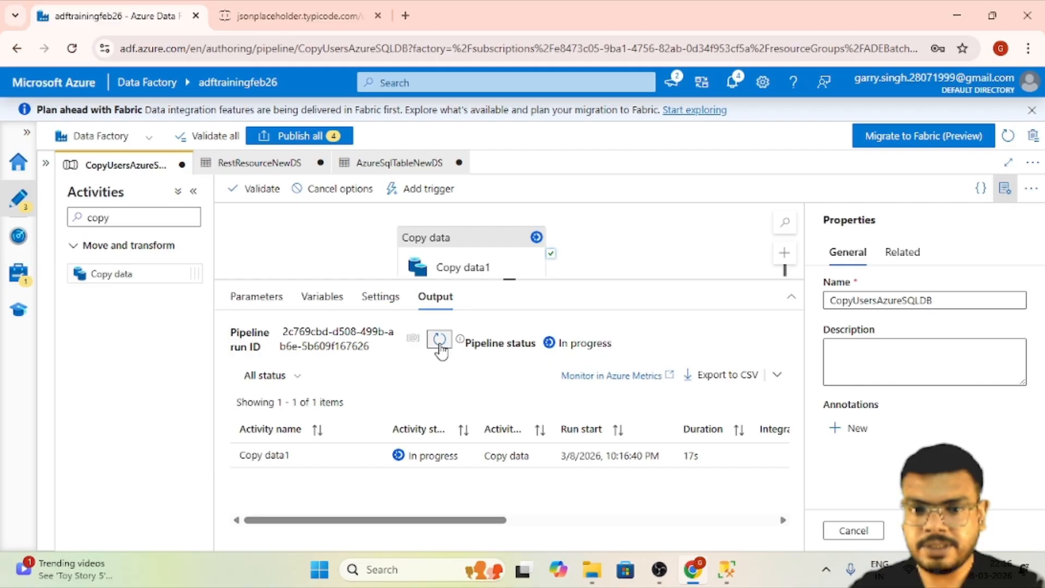
pyautogui.click(440, 342)
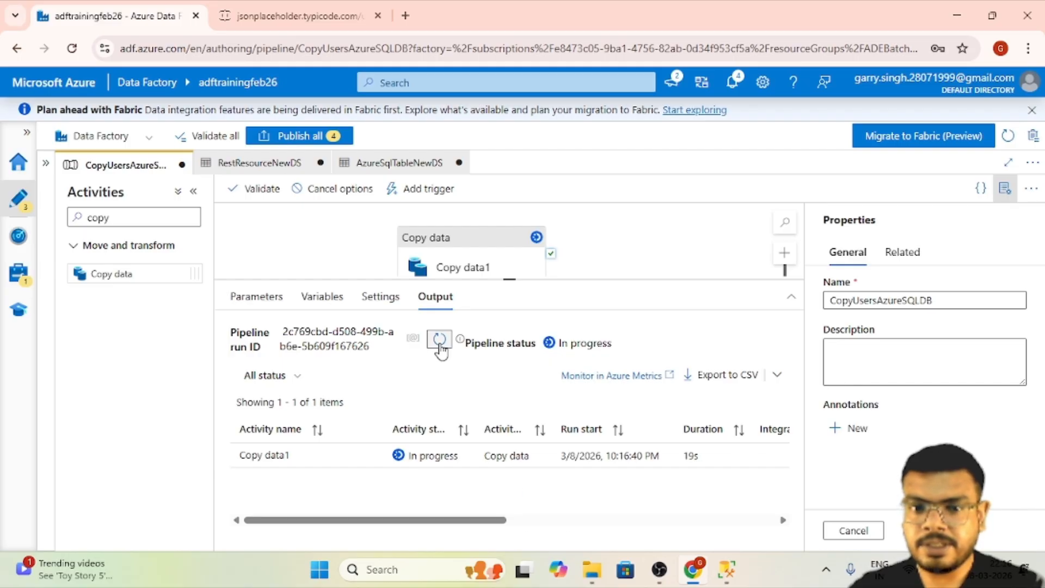
pyautogui.click(440, 342)
pyautogui.click(440, 342)
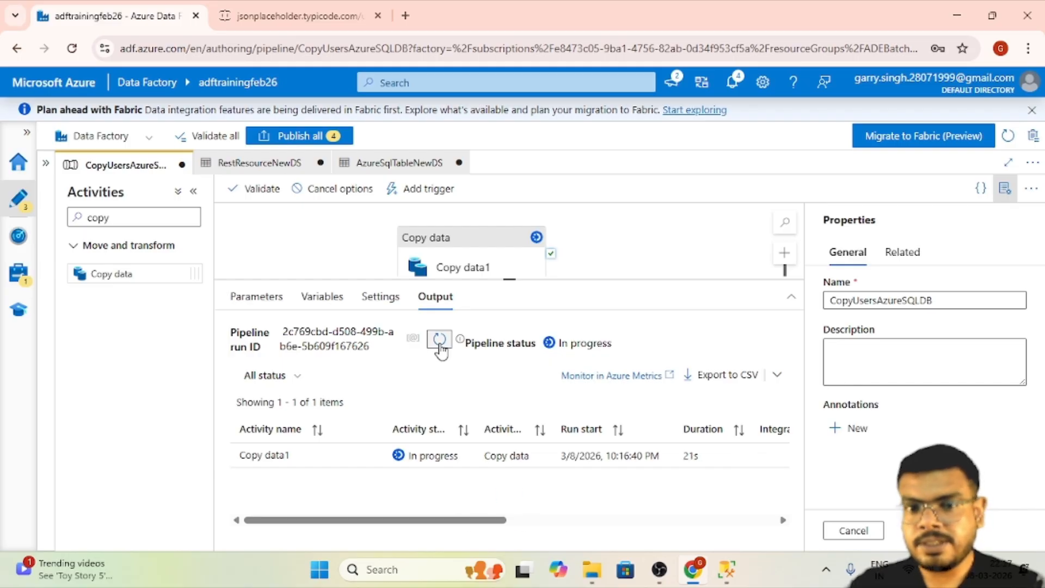
pyautogui.click(440, 341)
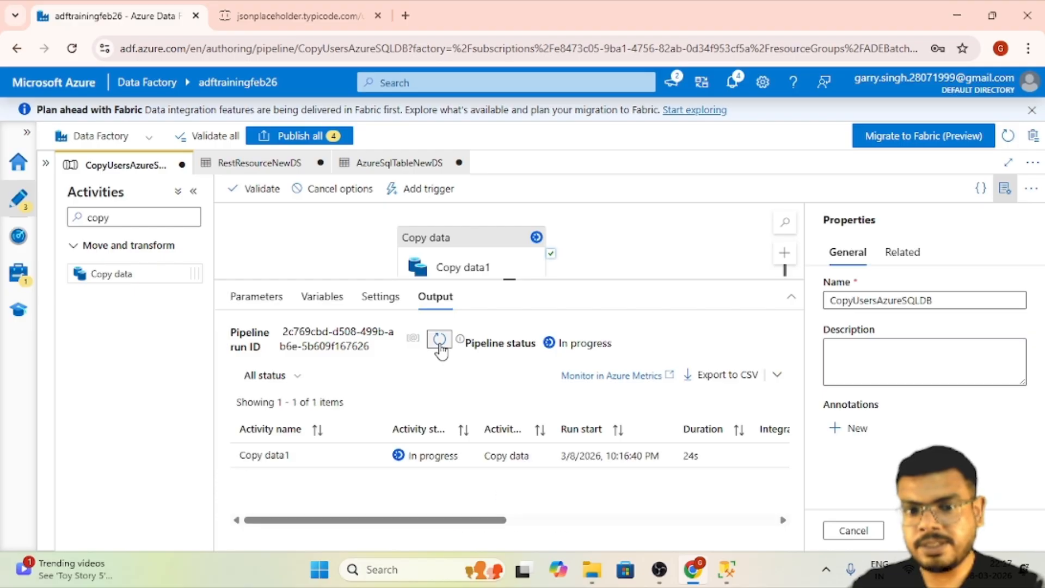
pyautogui.click(440, 344)
pyautogui.click(439, 344)
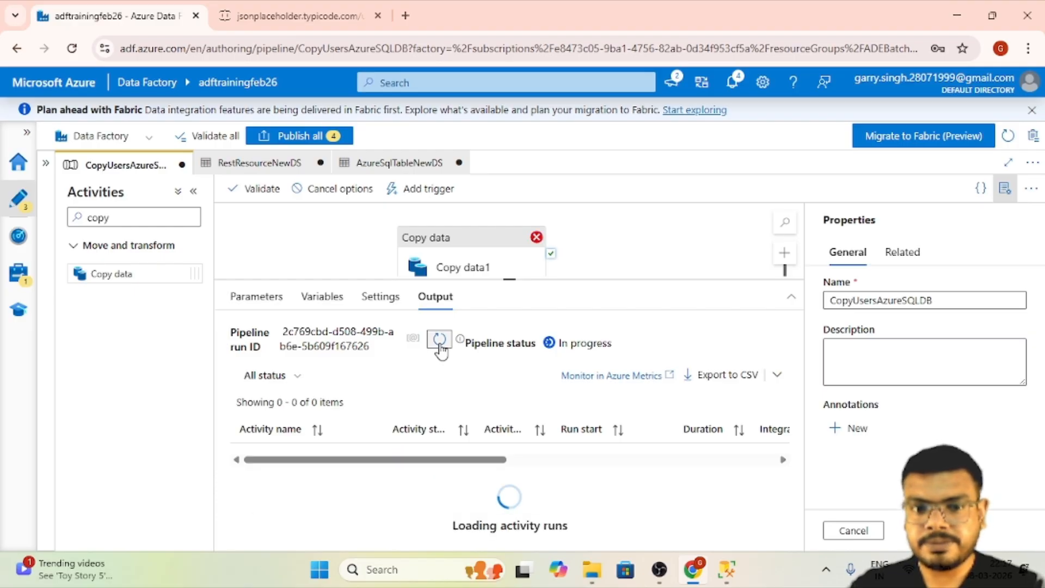
# - Examine the Copy data1 run's error details, highlighting the part about the destination table, and close them
pyautogui.click(445, 454)
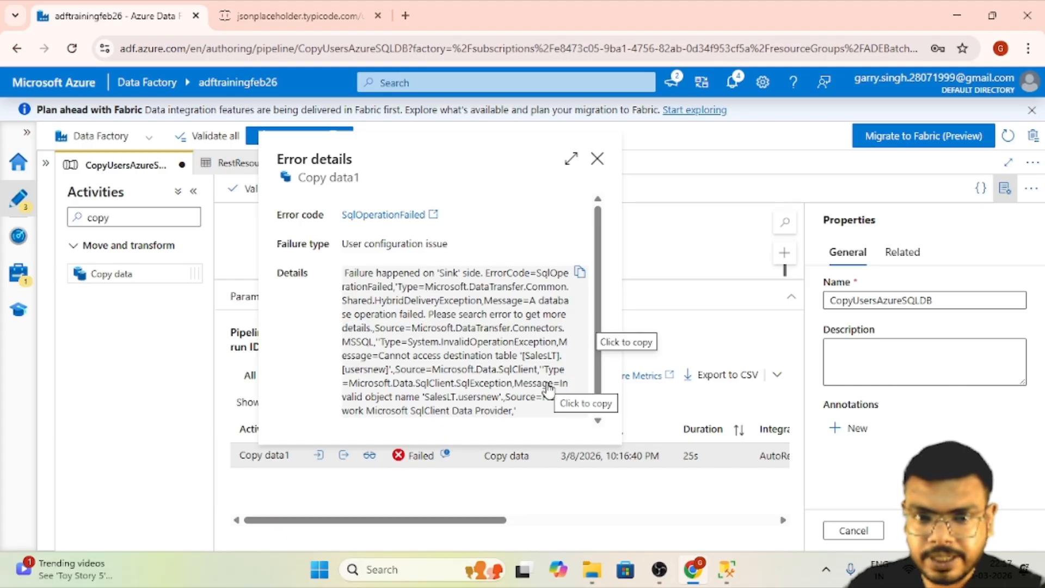
pyautogui.moveTo(462, 357); pyautogui.dragTo(550, 368)
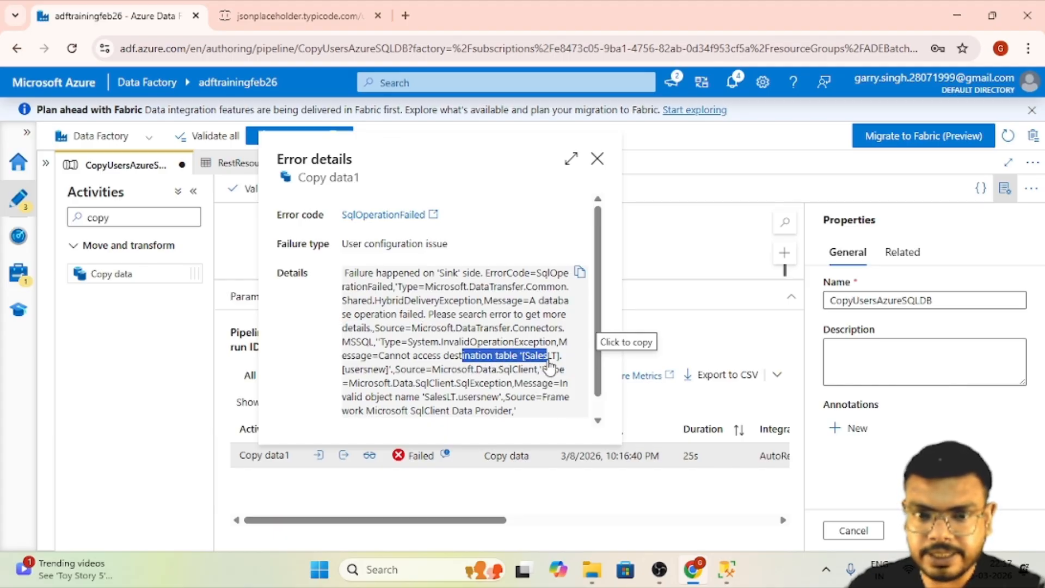
pyautogui.moveTo(347, 372); pyautogui.dragTo(407, 374)
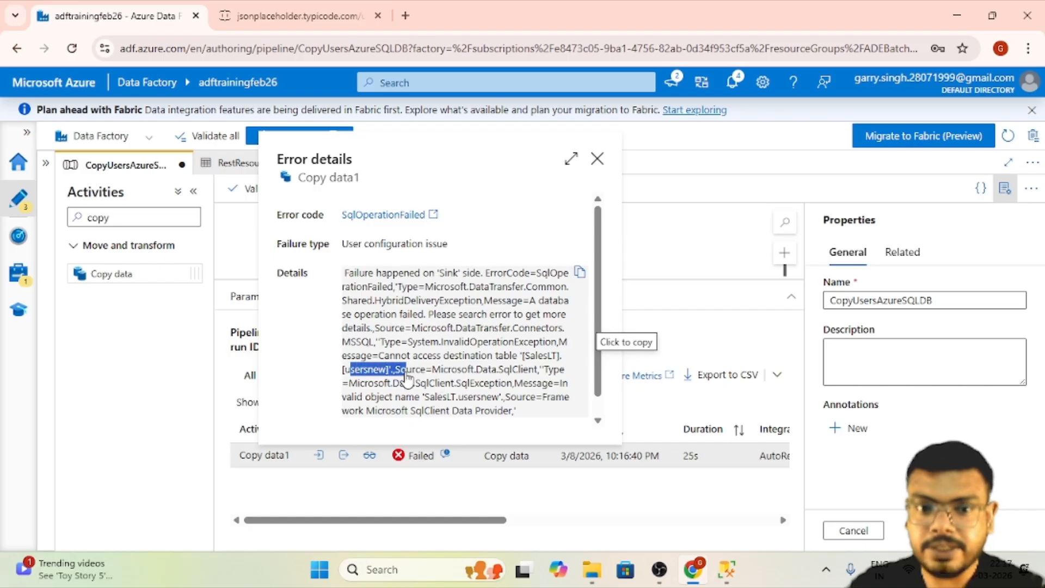
pyautogui.click(597, 158)
# - Set the Copy data1 activity's sink table option to Auto create table
pyautogui.click(507, 261)
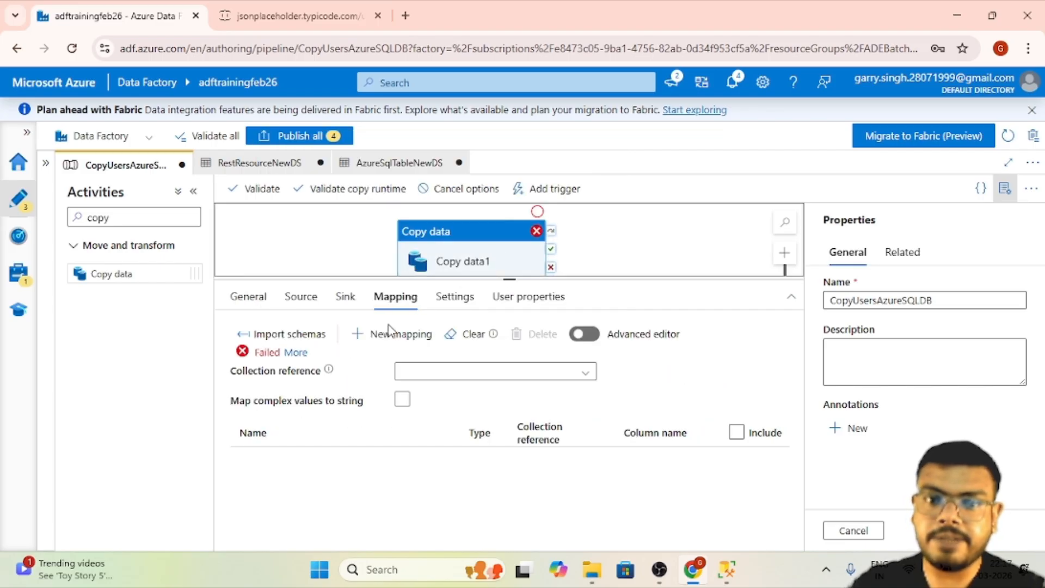
pyautogui.click(347, 296)
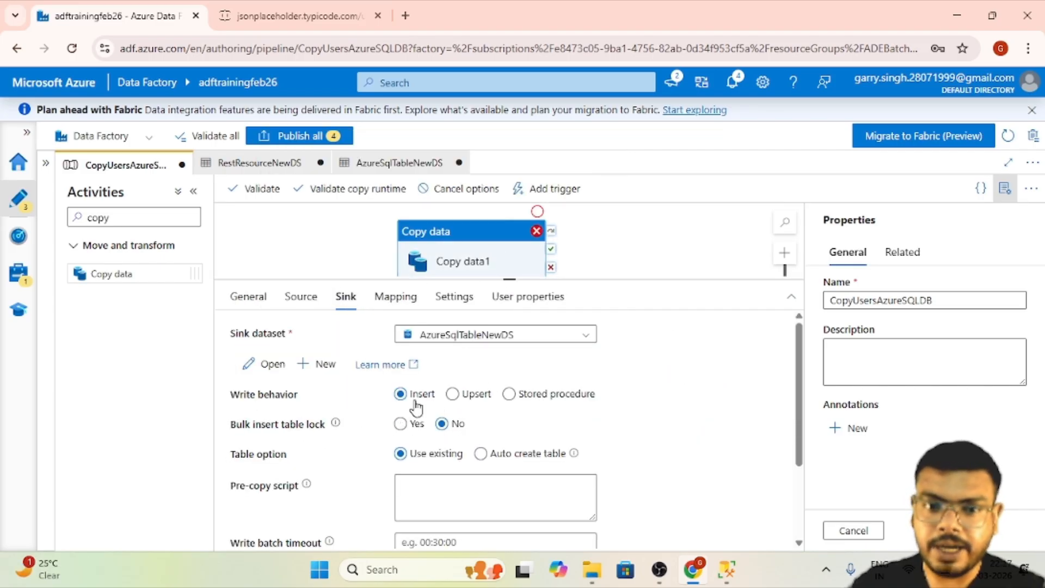
pyautogui.click(492, 459)
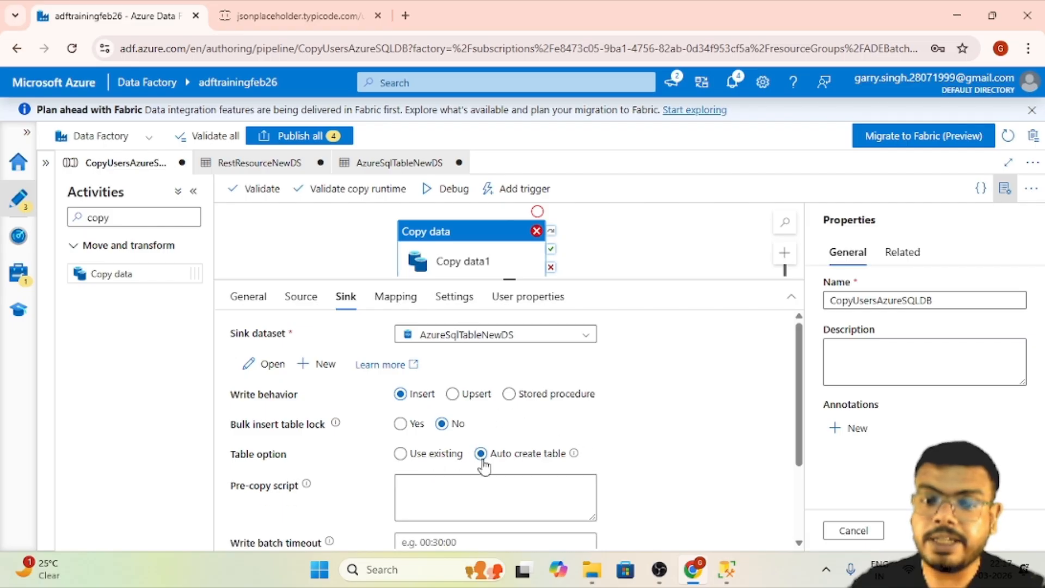
# - Start another debug run of the CopyUsersAzureSQLDB pipeline and refresh its status until the Copy data1 activity finishes
pyautogui.click(438, 197)
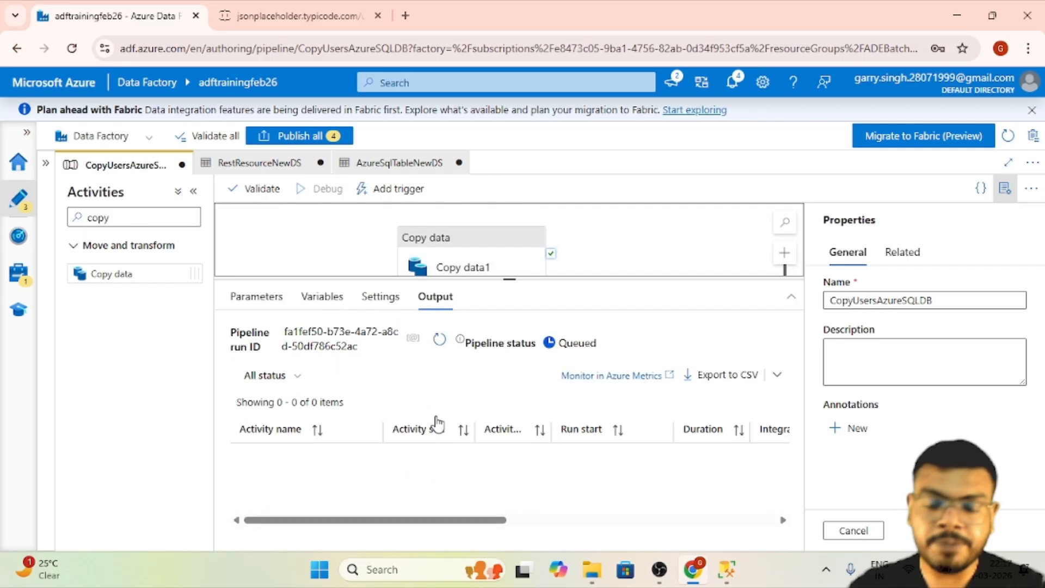
pyautogui.click(439, 340)
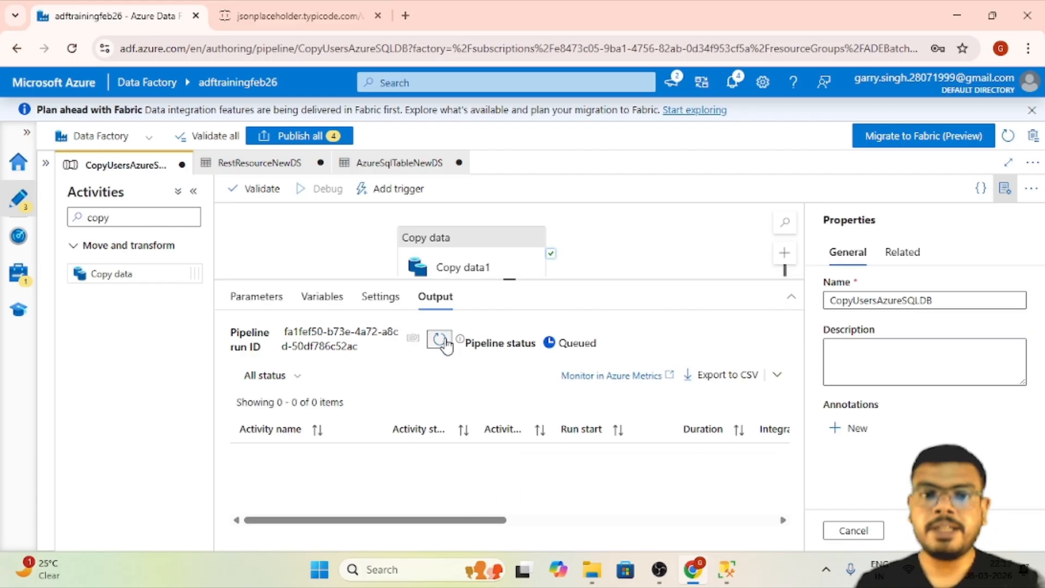
pyautogui.click(440, 339)
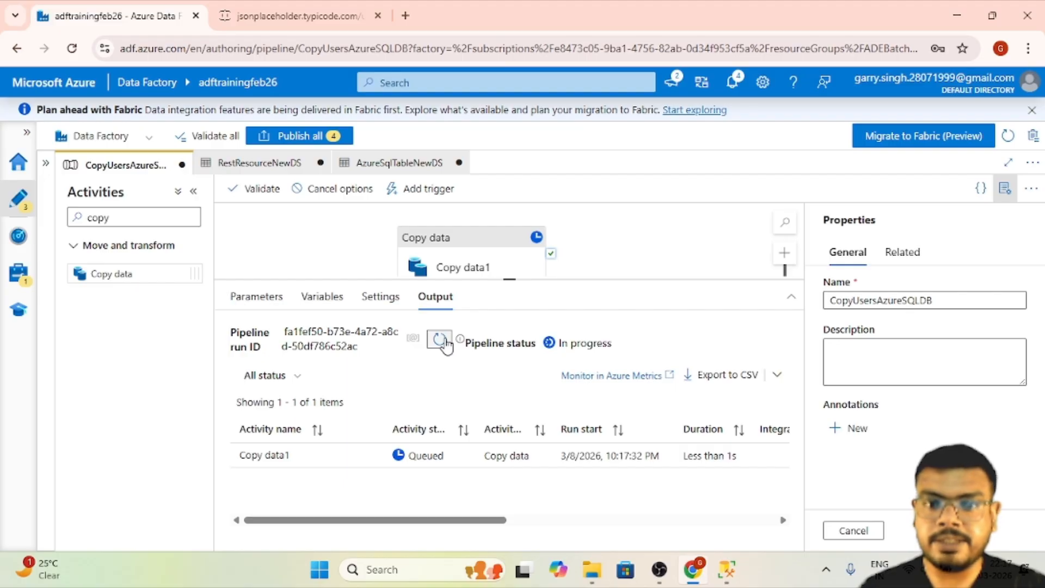
pyautogui.click(442, 342)
pyautogui.click(442, 342)
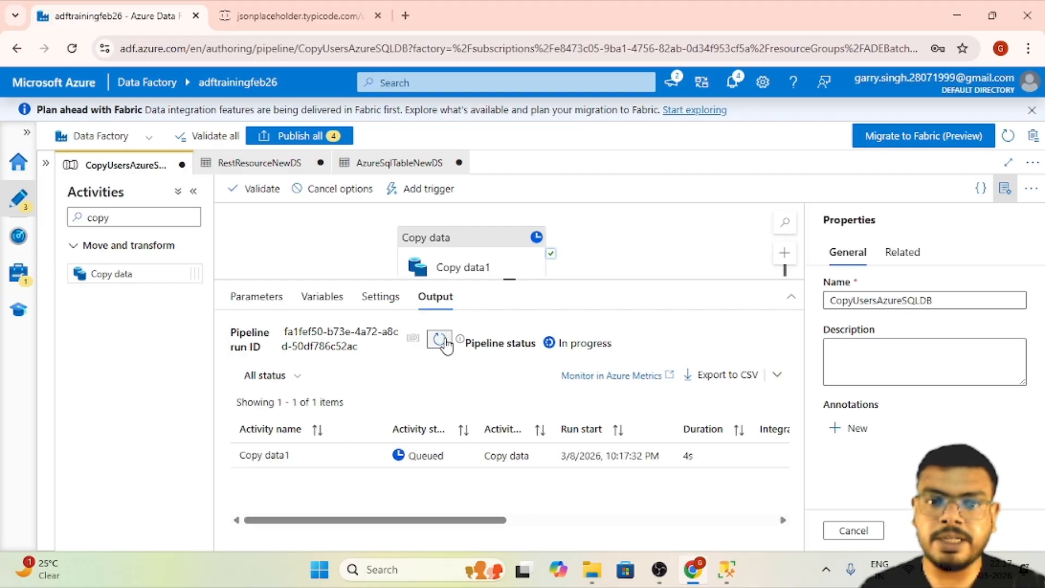
pyautogui.click(442, 342)
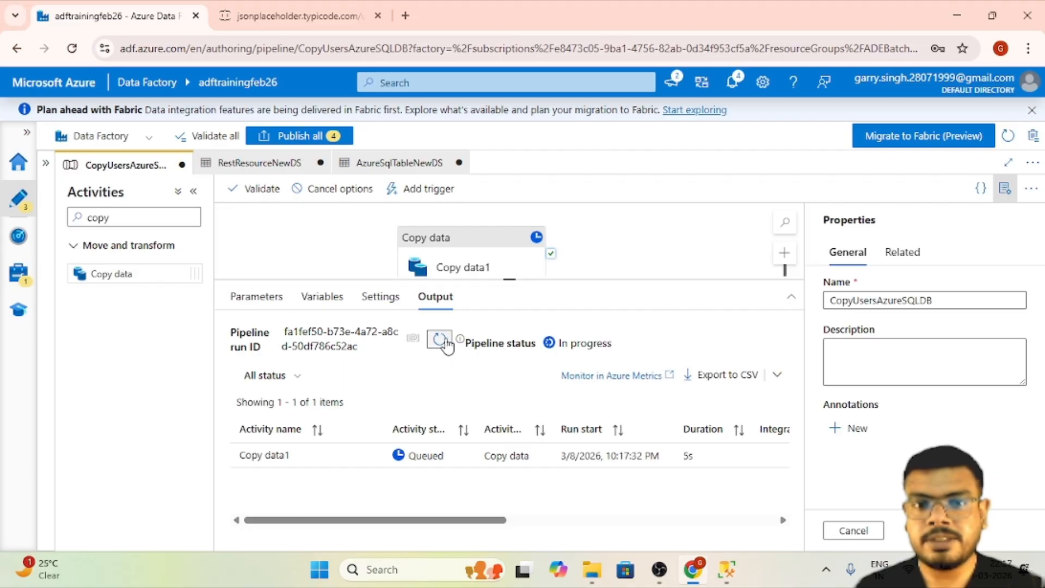
pyautogui.click(443, 340)
pyautogui.click(451, 339)
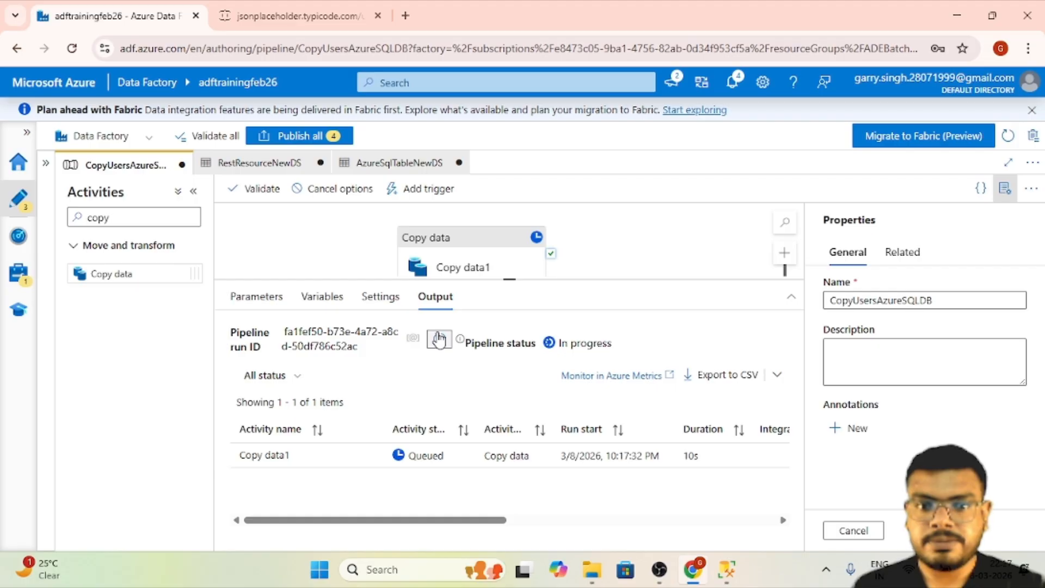
pyautogui.click(440, 338)
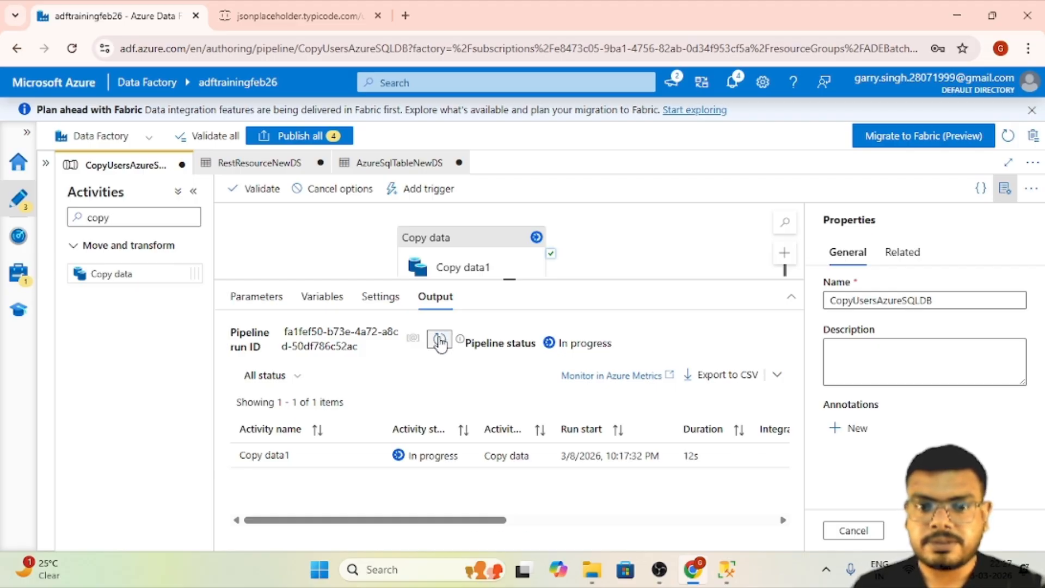
pyautogui.click(439, 340)
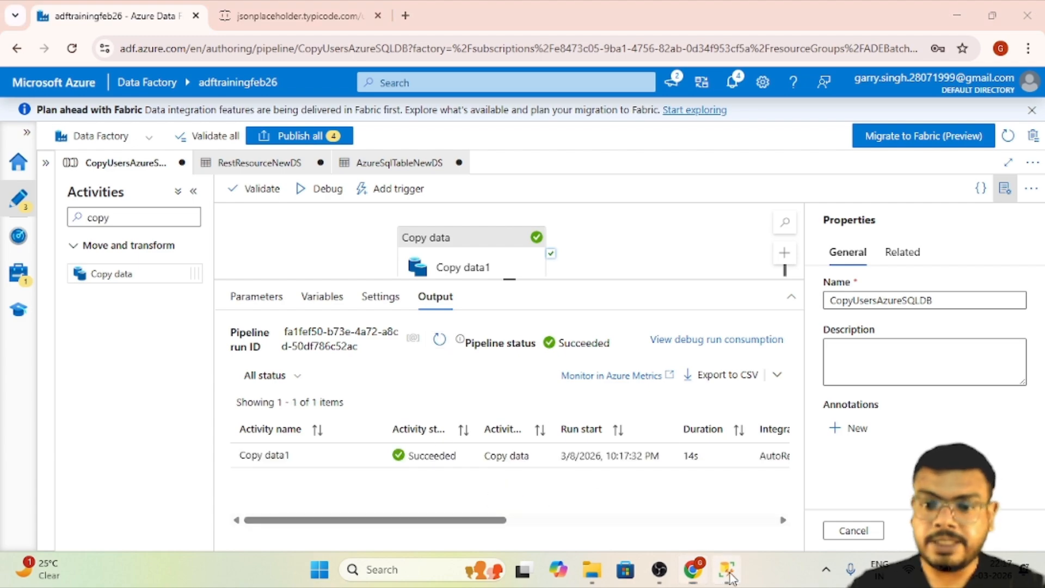
# - Switch to SQL Server Management Studio, run the select query on SalesLT.usersnew and inspect the copied user columns
pyautogui.click(727, 570)
pyautogui.click(614, 130)
pyautogui.click(198, 68)
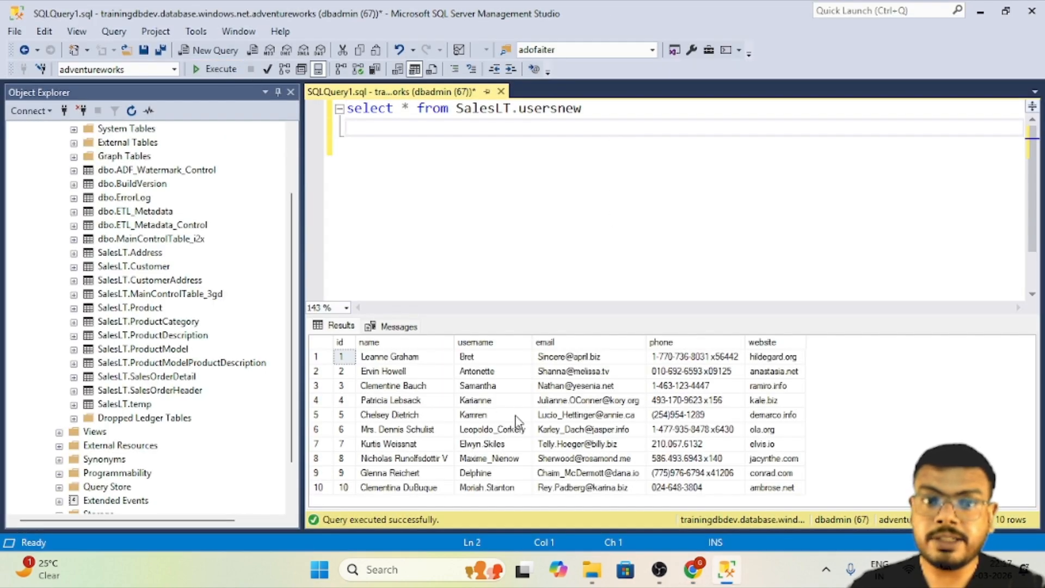
pyautogui.click(391, 359)
pyautogui.click(344, 382)
pyautogui.click(449, 370)
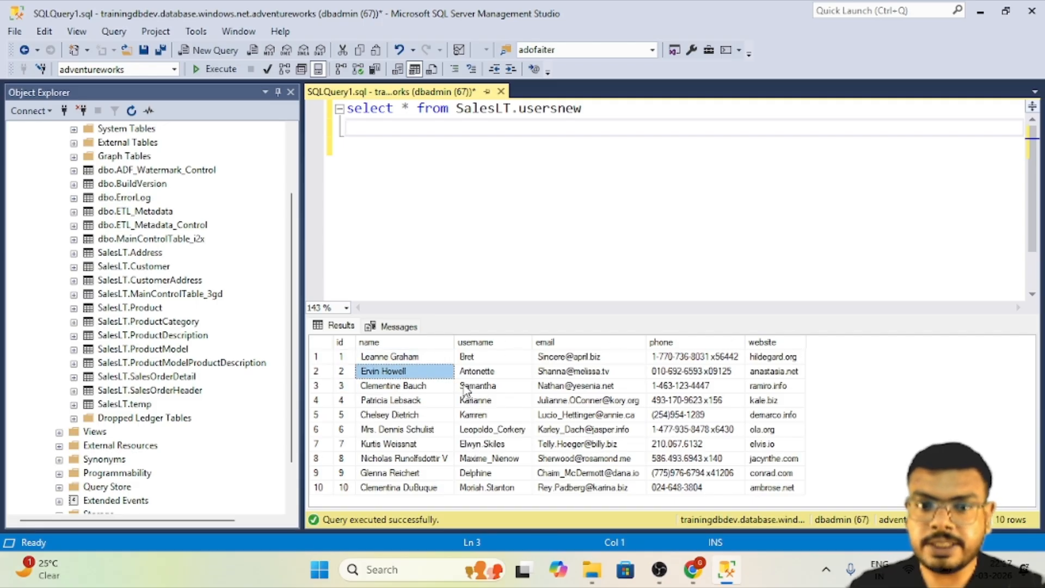
pyautogui.click(464, 385)
pyautogui.click(630, 385)
pyautogui.click(691, 390)
pyautogui.click(778, 387)
# - Switch to the browser's jsonplaceholder users response and examine the first record's basic fields and its nested company and address objects
pyautogui.hotkey('alt', 'Tab')
pyautogui.click(338, 13)
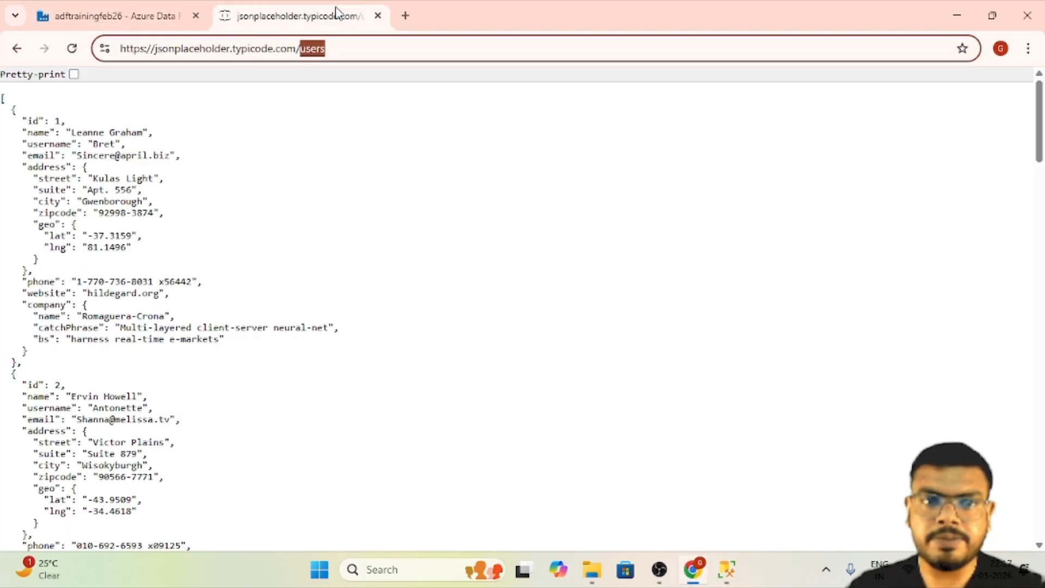
pyautogui.moveTo(32, 125); pyautogui.dragTo(85, 135)
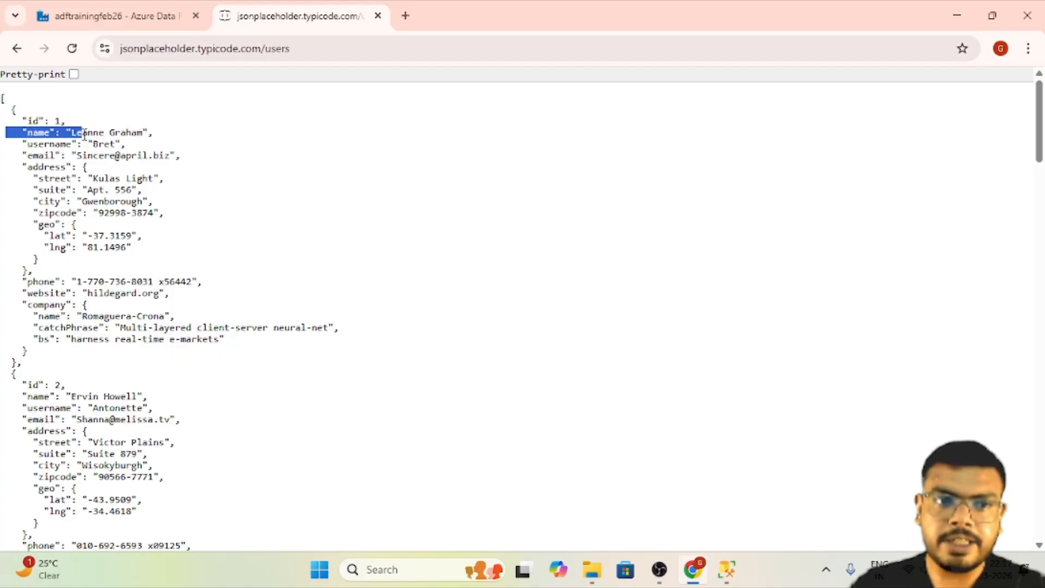
pyautogui.moveTo(19, 148); pyautogui.dragTo(76, 157)
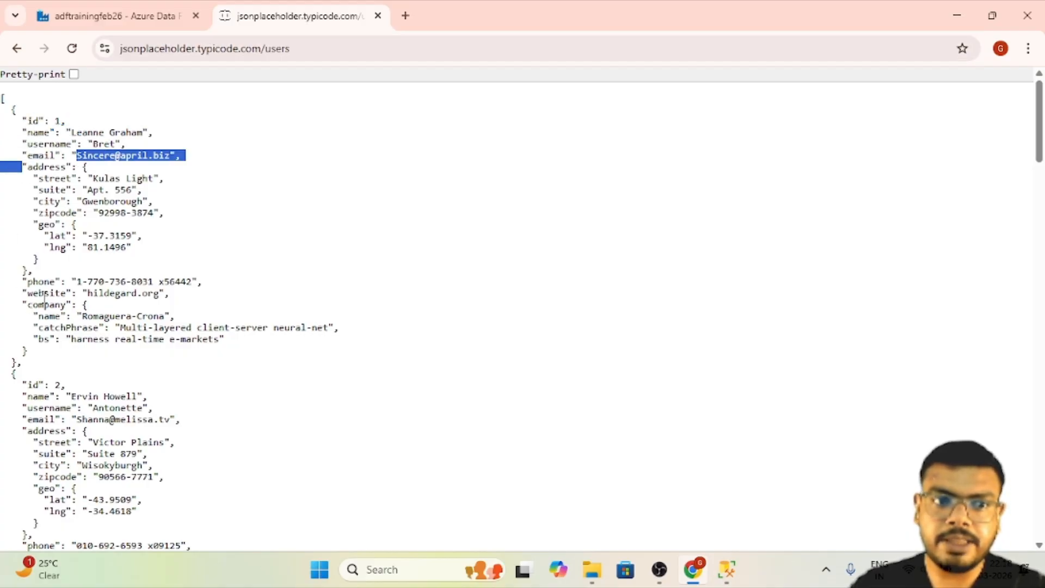
pyautogui.moveTo(22, 281); pyautogui.dragTo(101, 294)
pyautogui.moveTo(22, 305); pyautogui.dragTo(188, 355)
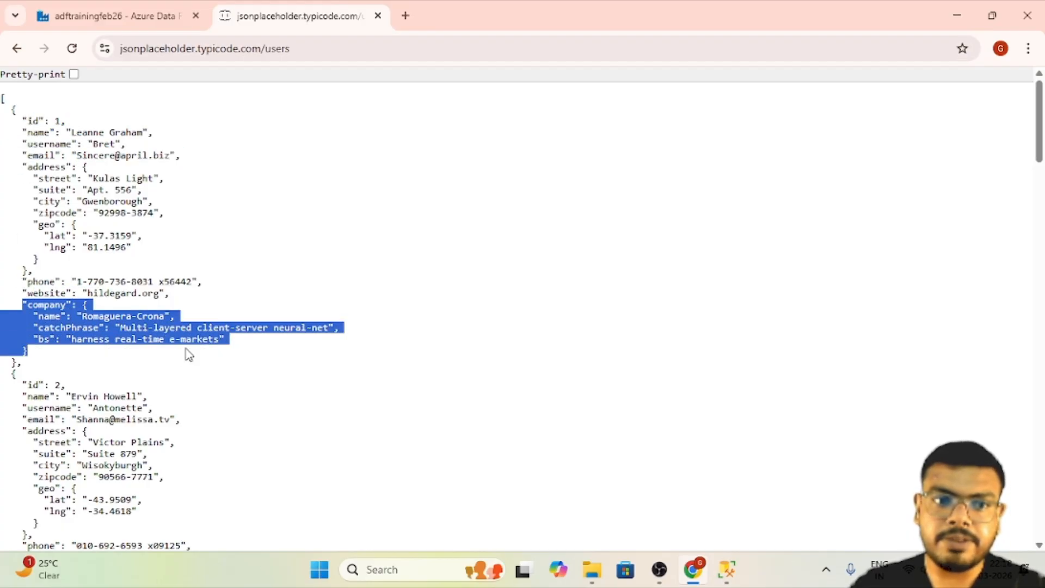
pyautogui.moveTo(21, 164); pyautogui.dragTo(182, 239)
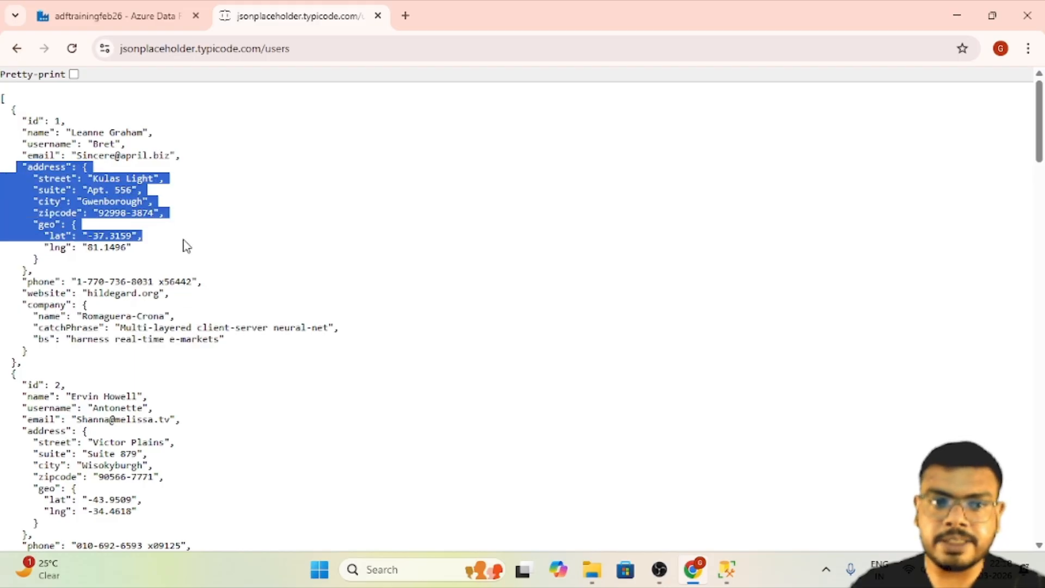
pyautogui.click(187, 246)
pyautogui.moveTo(82, 260); pyautogui.dragTo(21, 167)
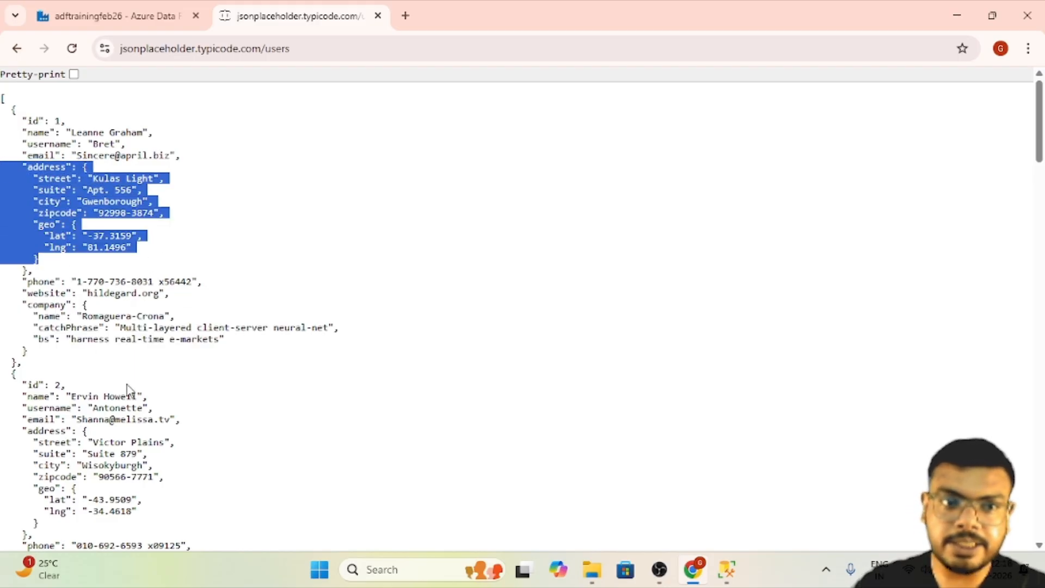
pyautogui.moveTo(202, 467); pyautogui.dragTo(136, 430)
# - Return to the Data Factory pipeline and review how the Copy data1 mapping handles the nested address fields
pyautogui.click(114, 16)
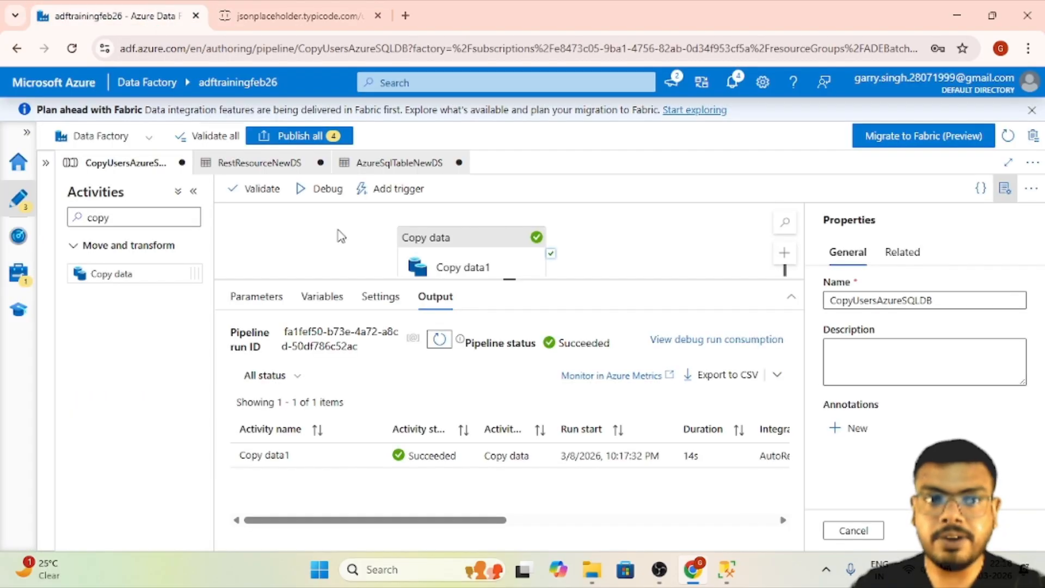
pyautogui.click(405, 240)
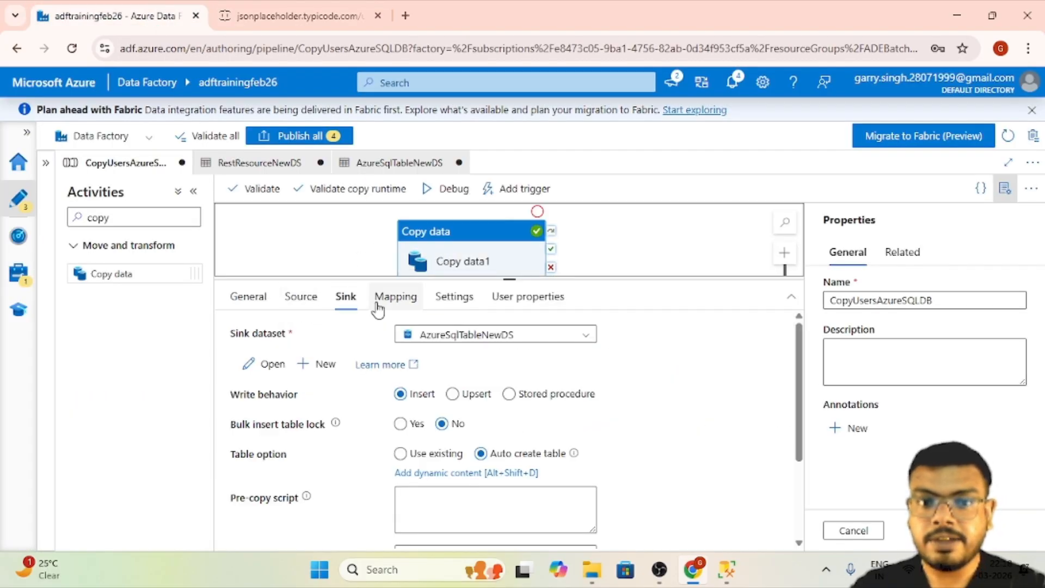
pyautogui.click(378, 305)
pyautogui.click(291, 334)
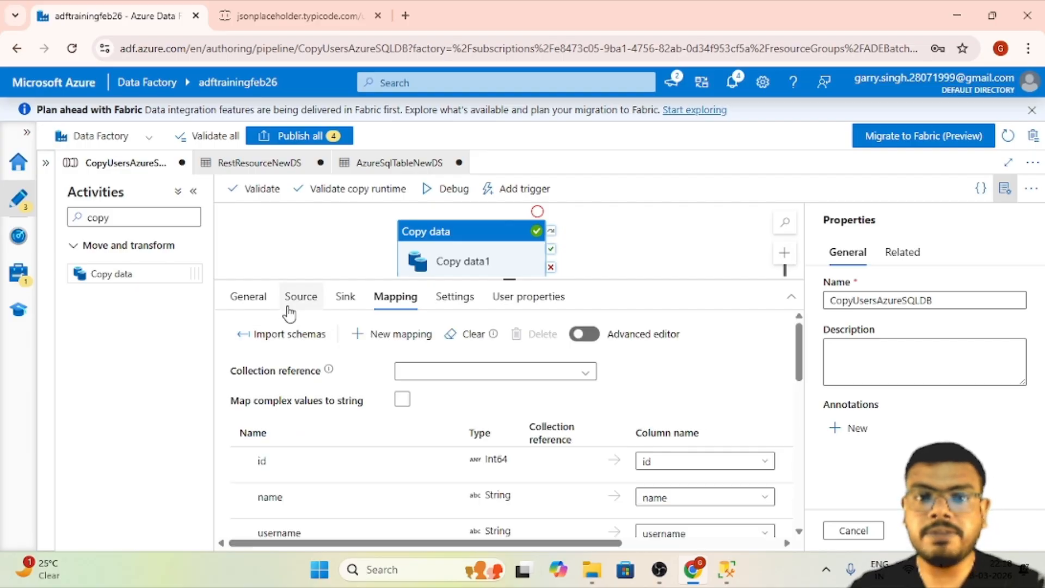
pyautogui.scroll(-5, 487, 482)
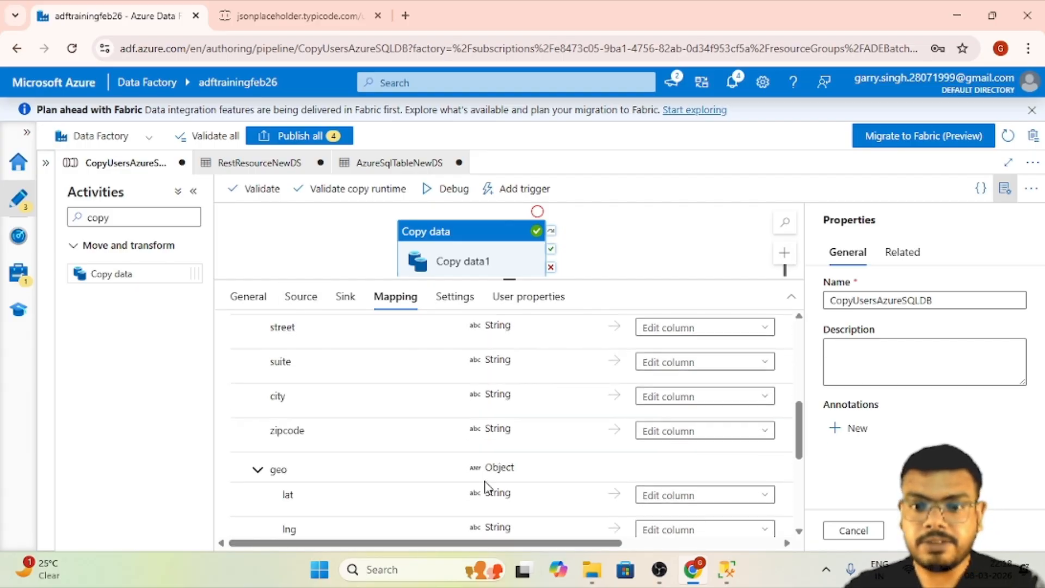
pyautogui.scroll(1, 492, 478)
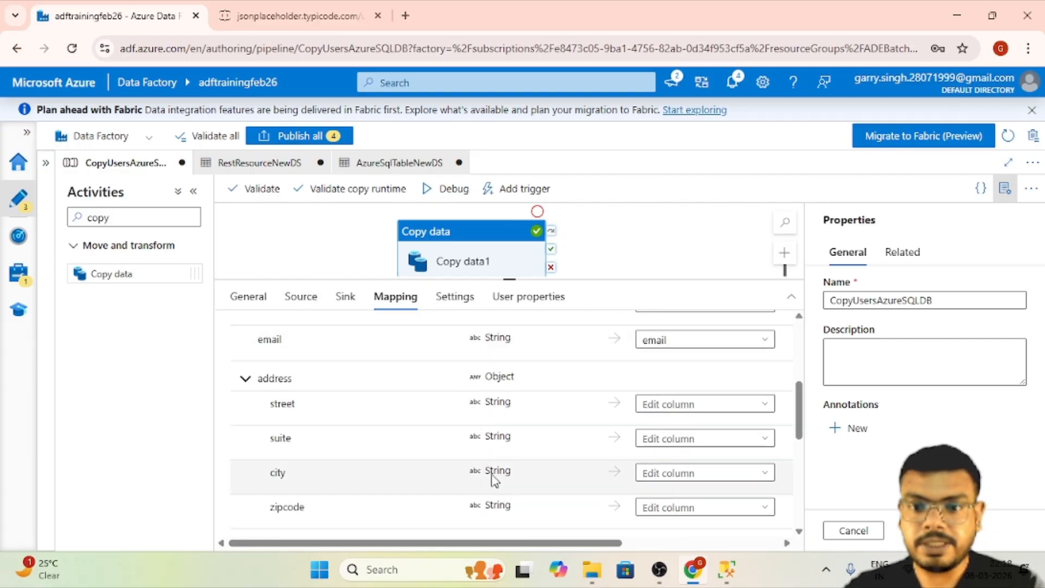
# - Try to enter a sink column name for the address street field in the mapping and clear the entry
pyautogui.click(733, 407)
pyautogui.write('s')
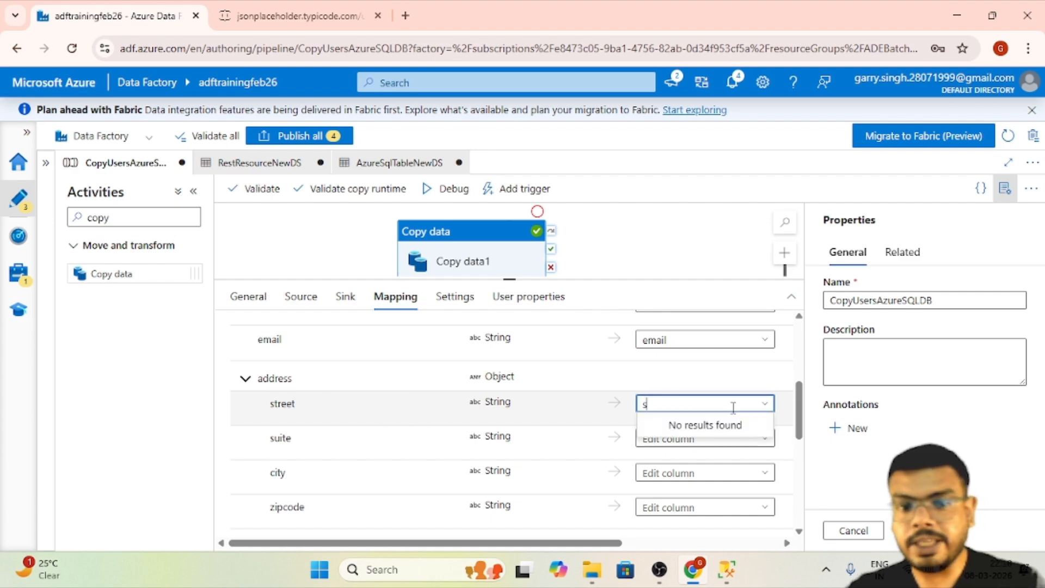
pyautogui.press('BackSpace')
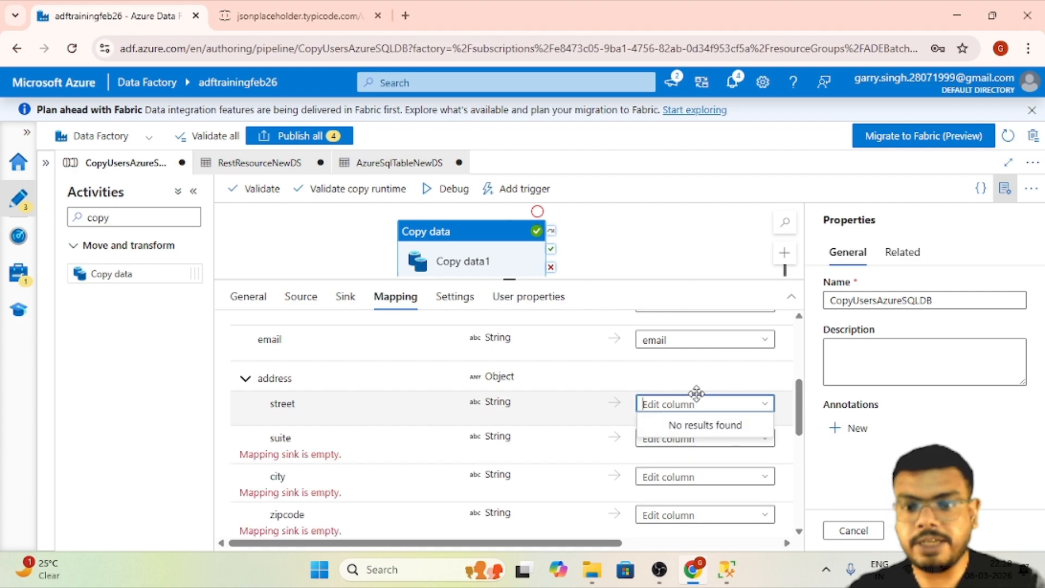
# - Look over the remaining geo, phone, website and company mappings and the Copy data1 activity's settings
pyautogui.scroll(-4, 751, 471)
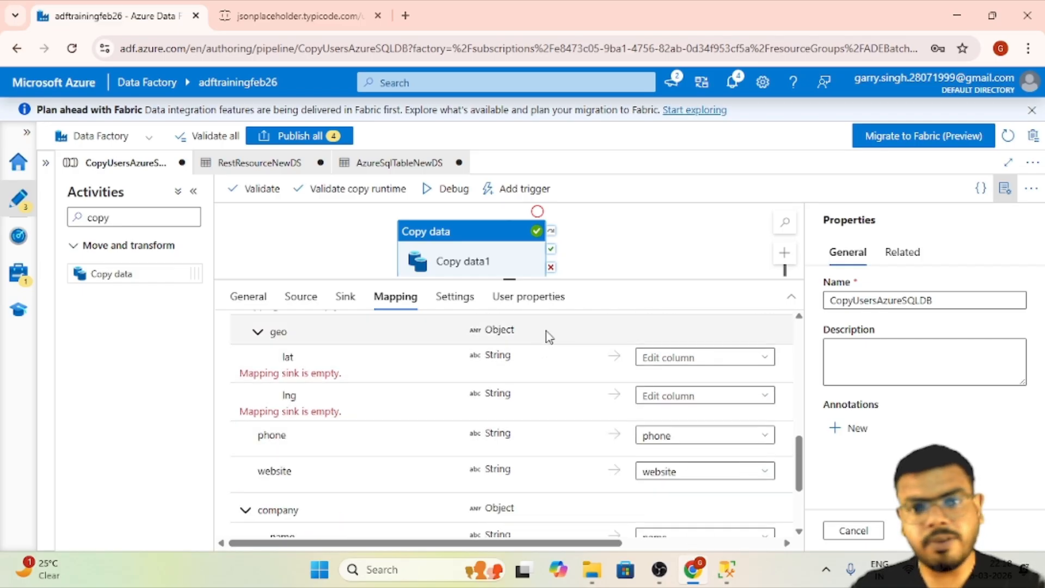
pyautogui.click(543, 298)
pyautogui.click(455, 299)
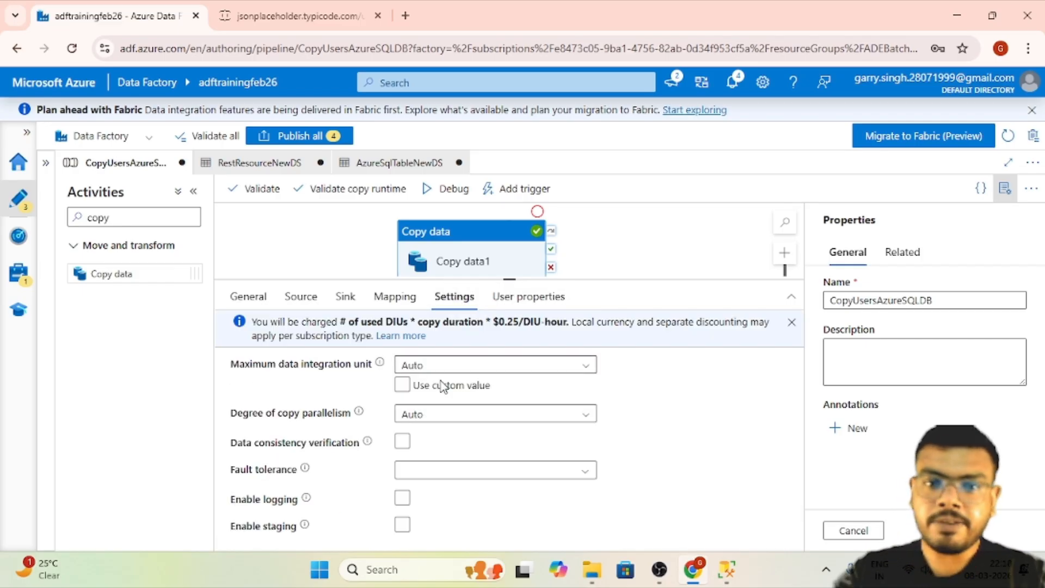
# - Set the Copy data1 sink's write behavior to Upsert and add id as the key column
pyautogui.click(346, 299)
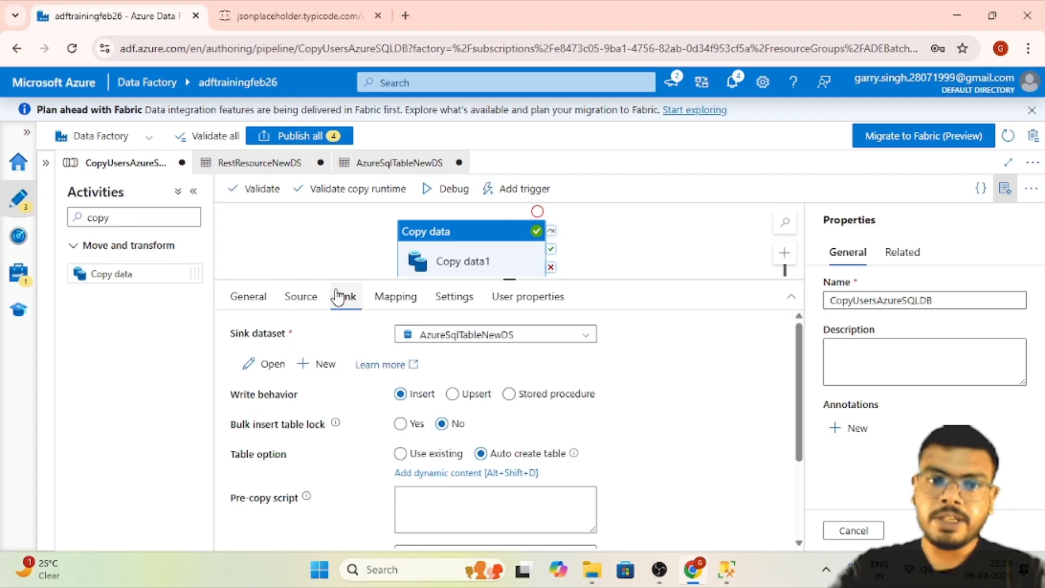
pyautogui.click(463, 395)
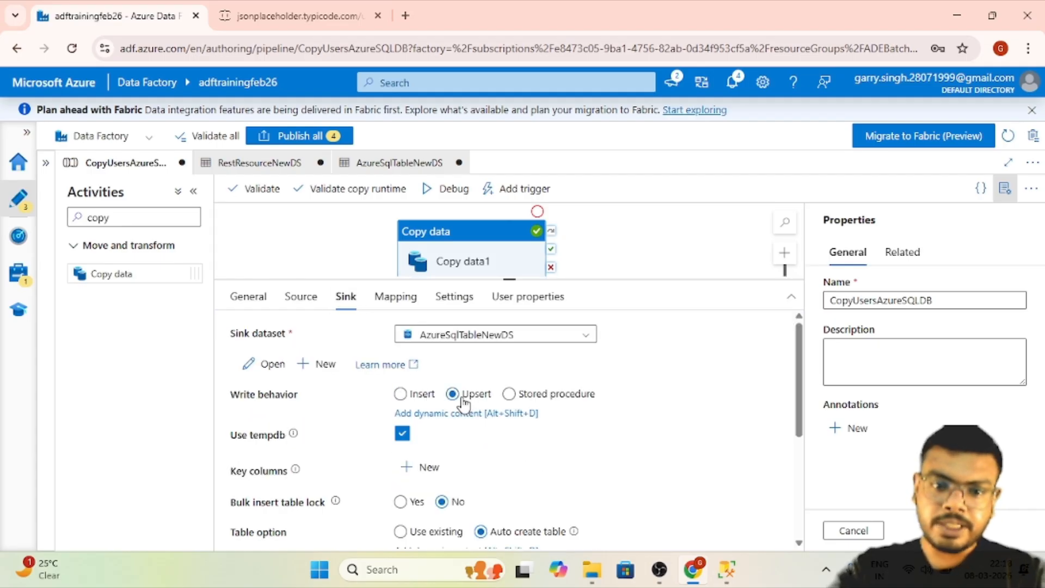
pyautogui.click(433, 457)
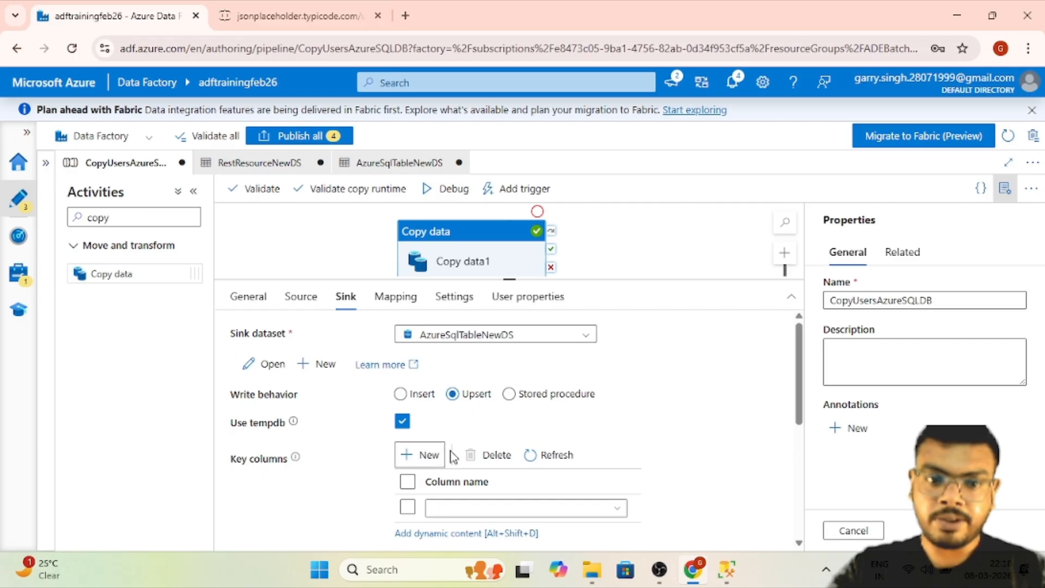
pyautogui.scroll(-3, 489, 424)
pyautogui.click(618, 357)
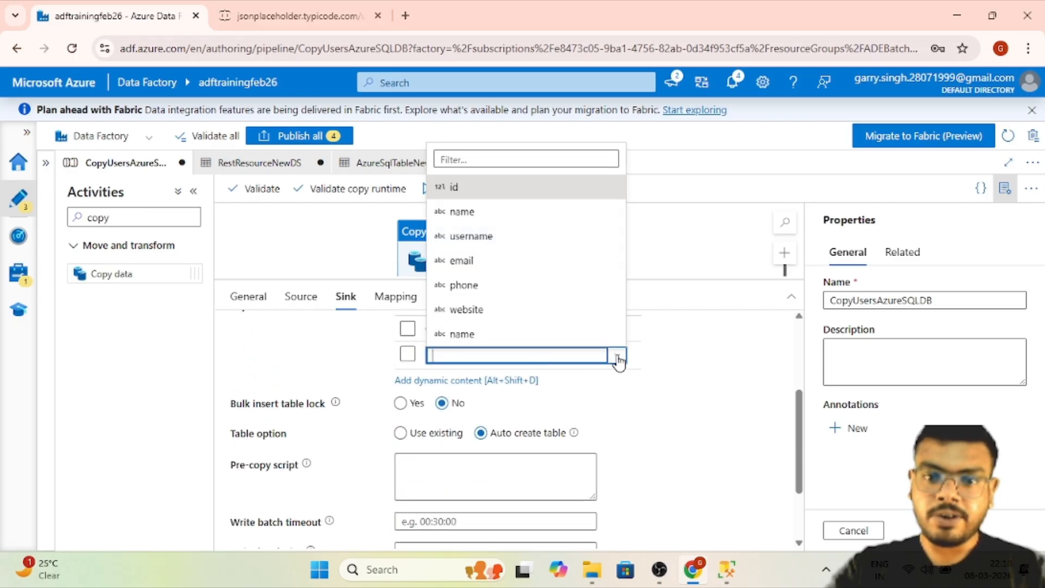
pyautogui.click(506, 185)
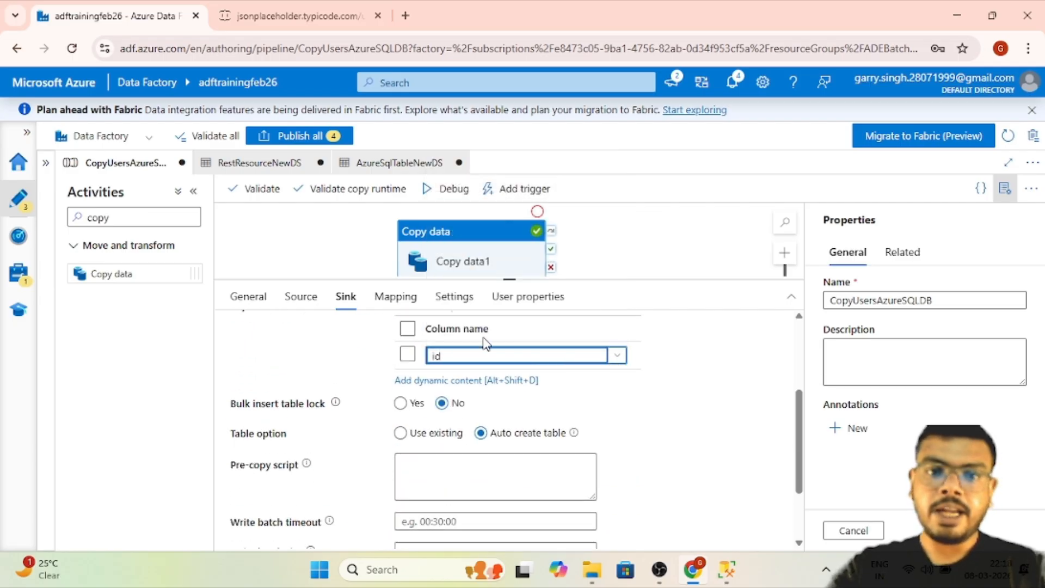
pyautogui.scroll(3, 486, 343)
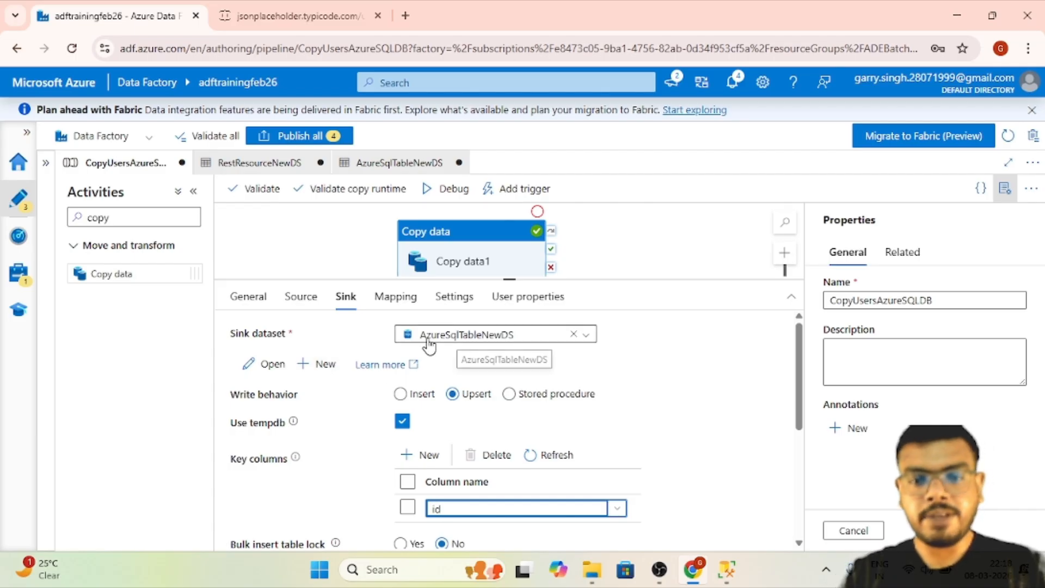